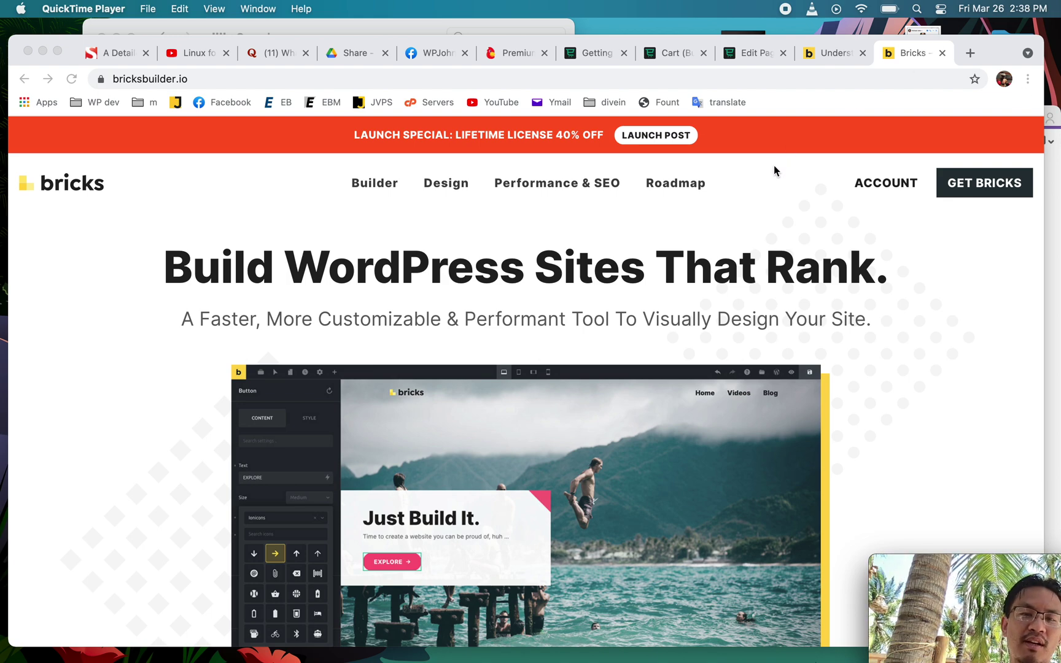
Step: Scroll the bricksbuilder.io pricing and highlight the Ultimate plan's price and licence text
{"action": "scroll", "coordinate": [871, 396], "scroll_direction": "down", "scroll_amount": 15}
{"action": "scroll", "coordinate": [919, 443], "scroll_direction": "down", "scroll_amount": 20}
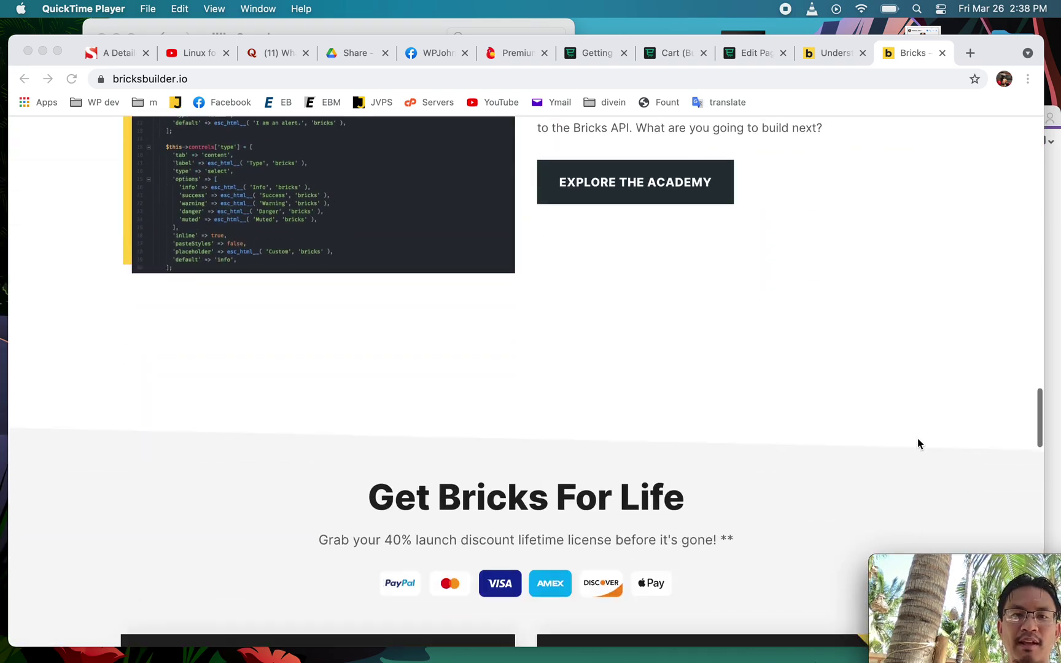
{"action": "scroll", "coordinate": [919, 442], "scroll_direction": "down", "scroll_amount": 8}
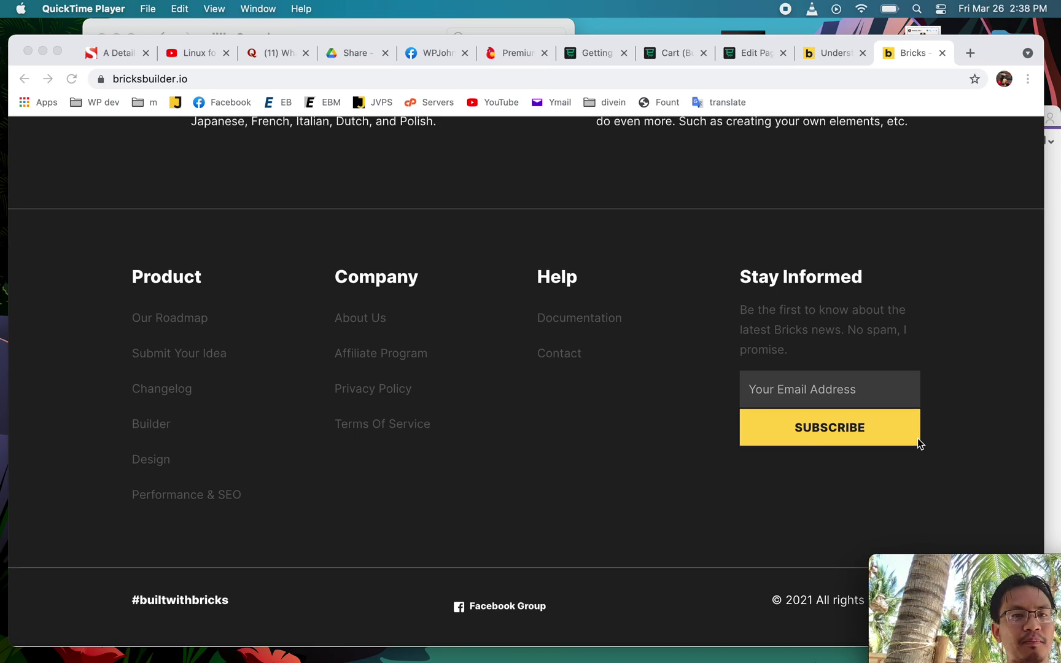
{"action": "scroll", "coordinate": [918, 437], "scroll_direction": "up", "scroll_amount": 20}
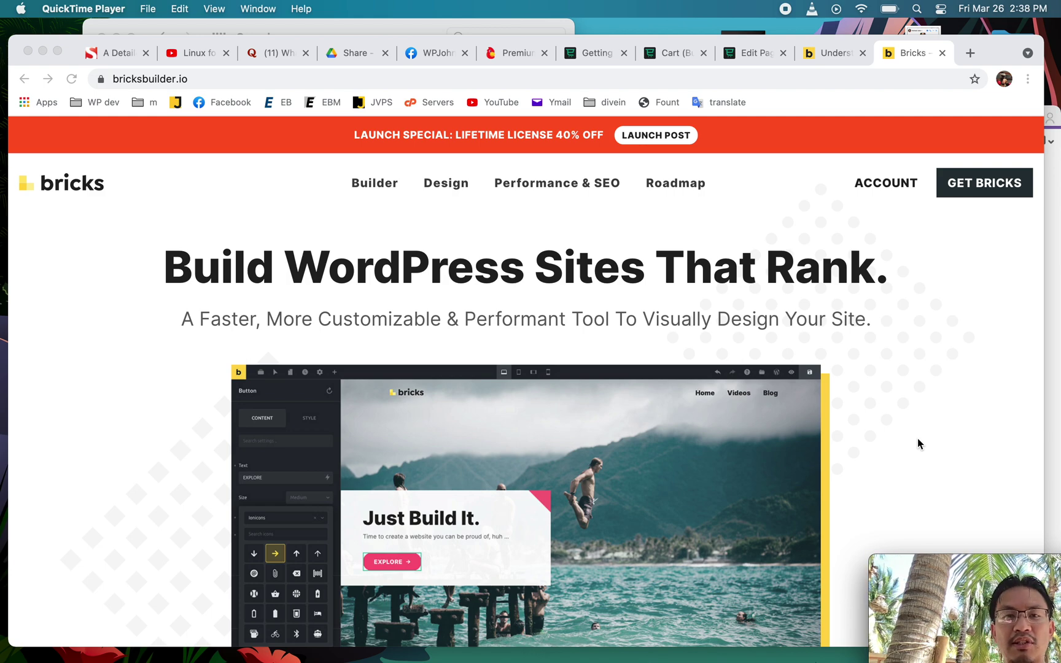
{"action": "scroll", "coordinate": [552, 351], "scroll_direction": "down", "scroll_amount": 3}
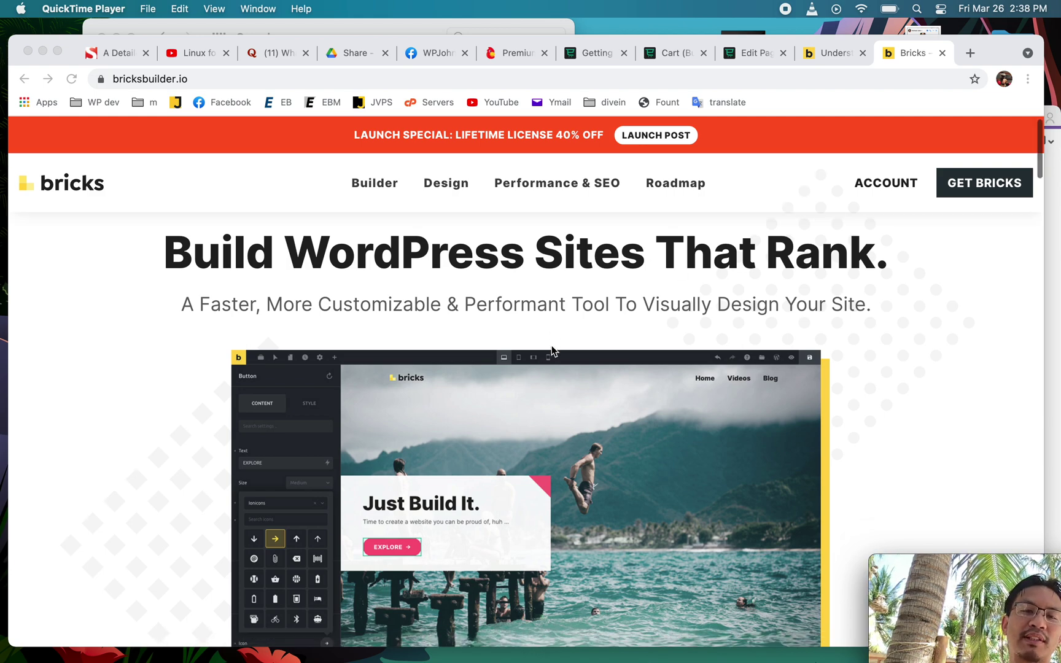
{"action": "scroll", "coordinate": [551, 351], "scroll_direction": "down", "scroll_amount": 20}
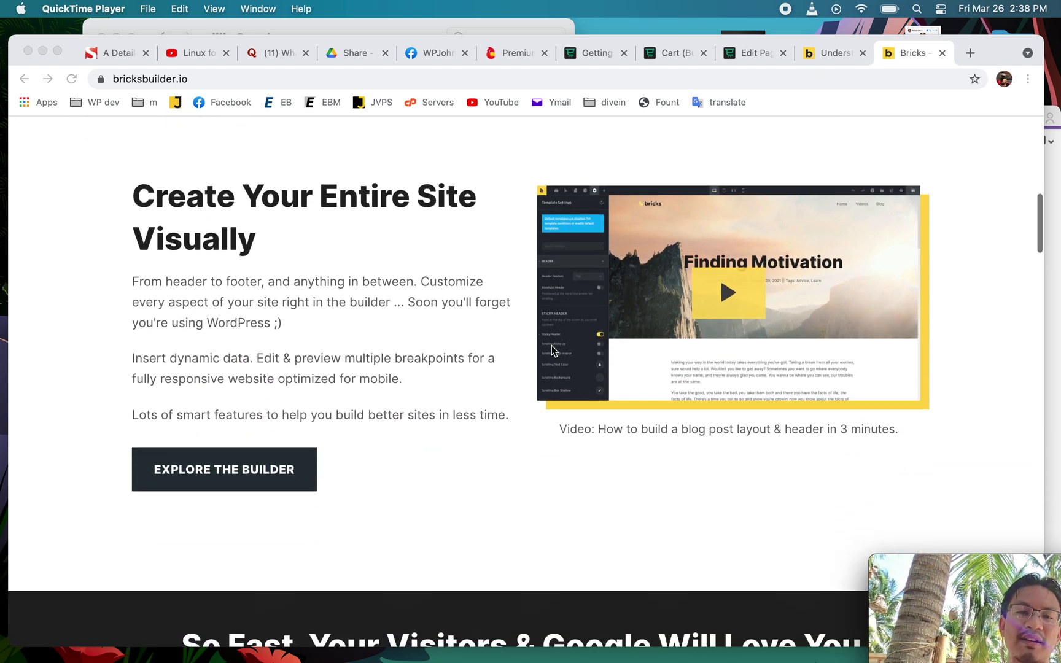
{"action": "scroll", "coordinate": [551, 351], "scroll_direction": "down", "scroll_amount": 15}
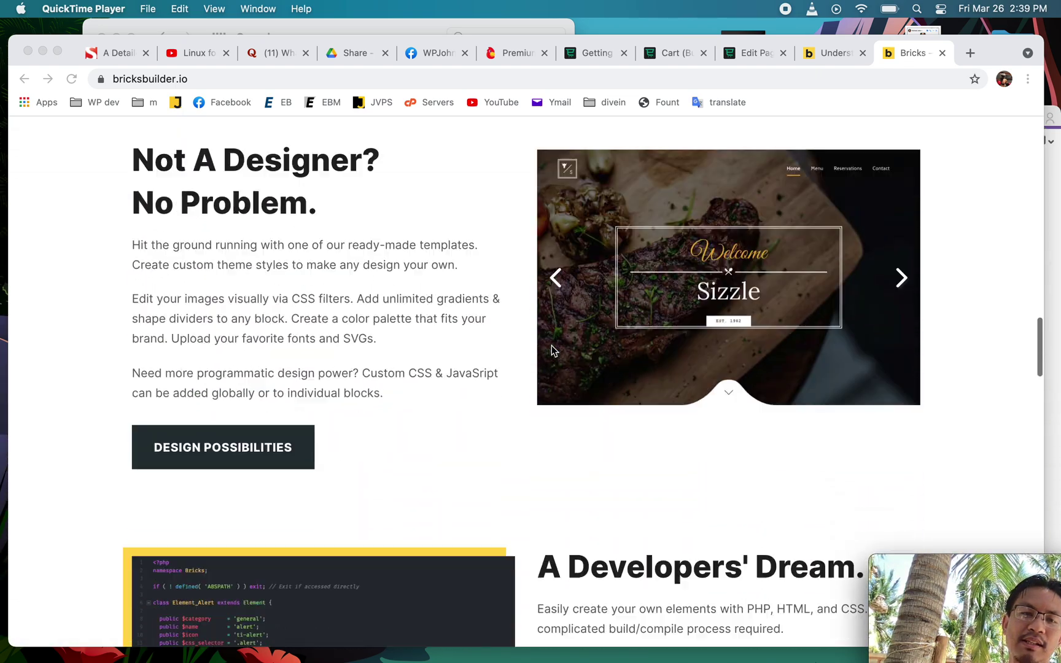
{"action": "scroll", "coordinate": [551, 351], "scroll_direction": "down", "scroll_amount": 20}
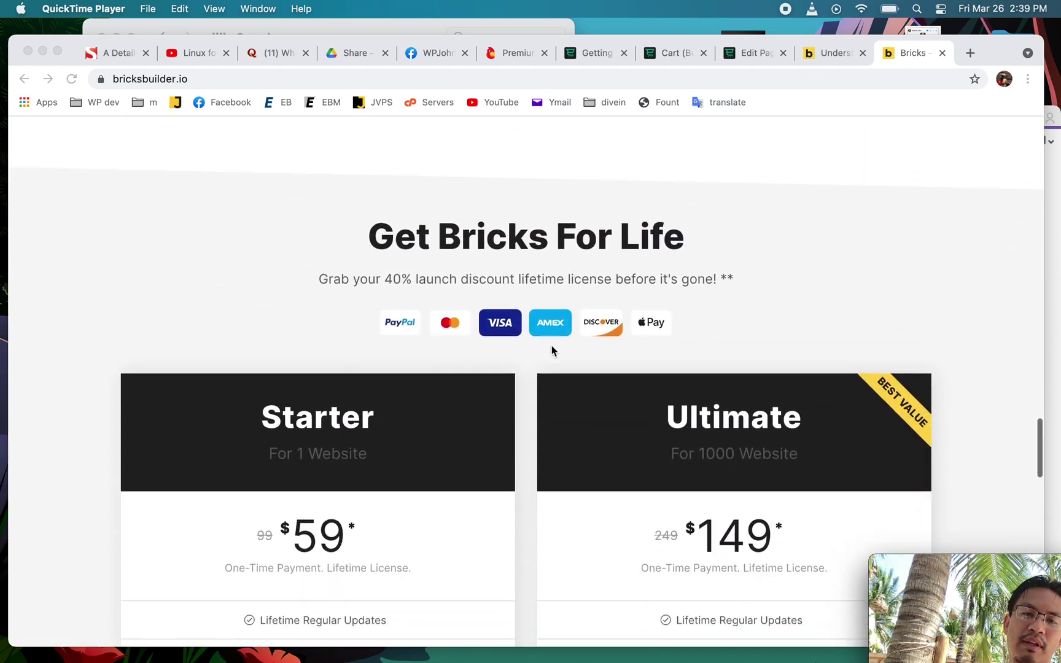
{"action": "scroll", "coordinate": [552, 350], "scroll_direction": "up", "scroll_amount": 5}
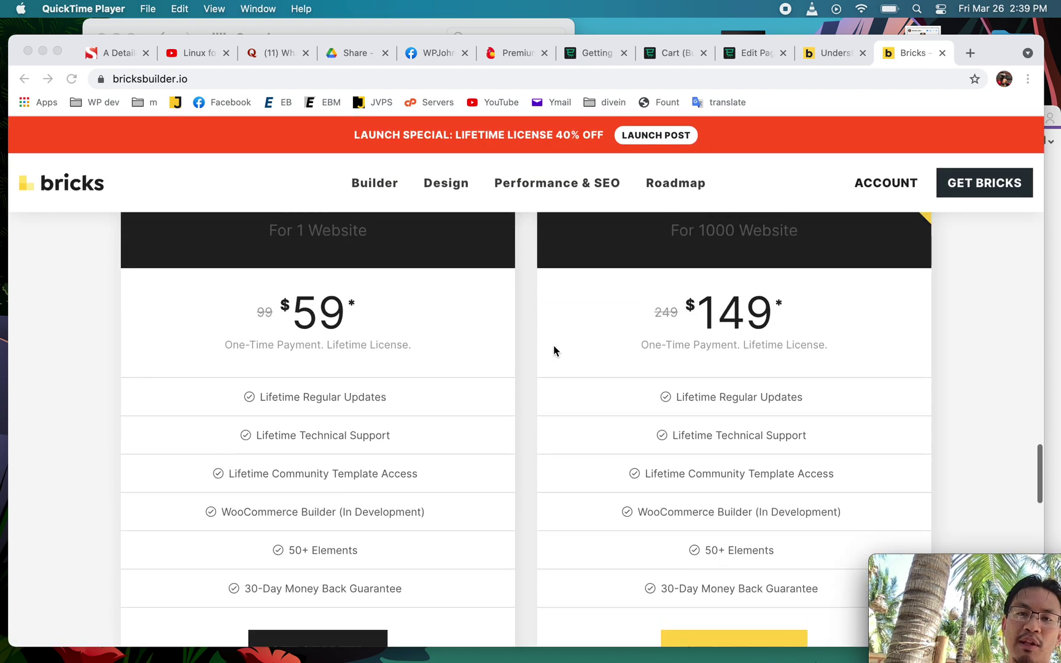
{"action": "left_click", "coordinate": [673, 370]}
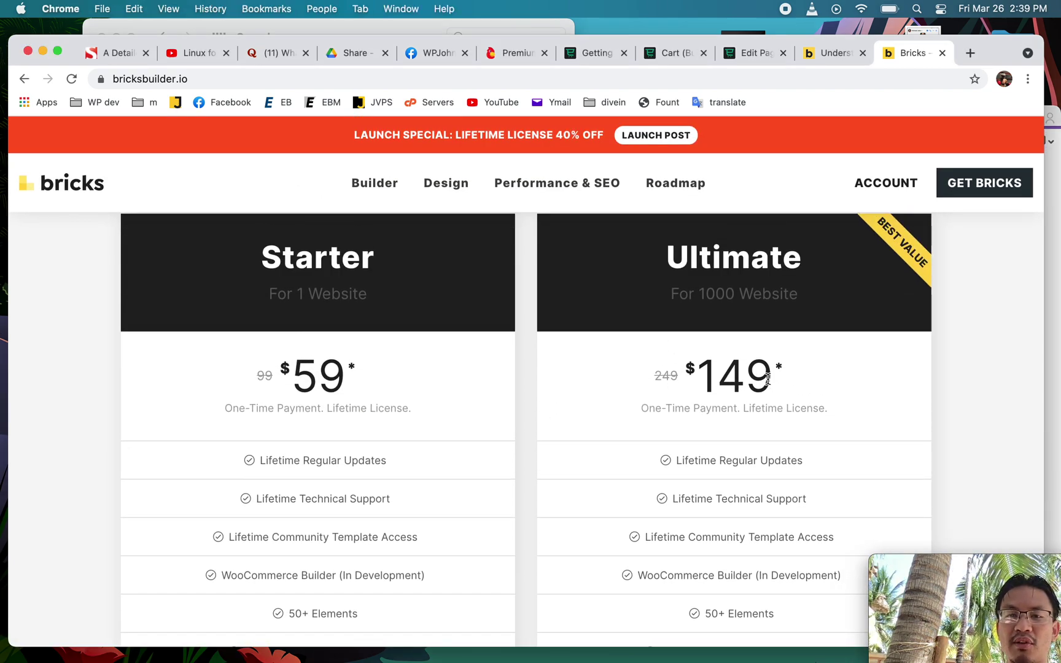
{"action": "left_click_drag", "start_coordinate": [654, 374], "coordinate": [833, 411]}
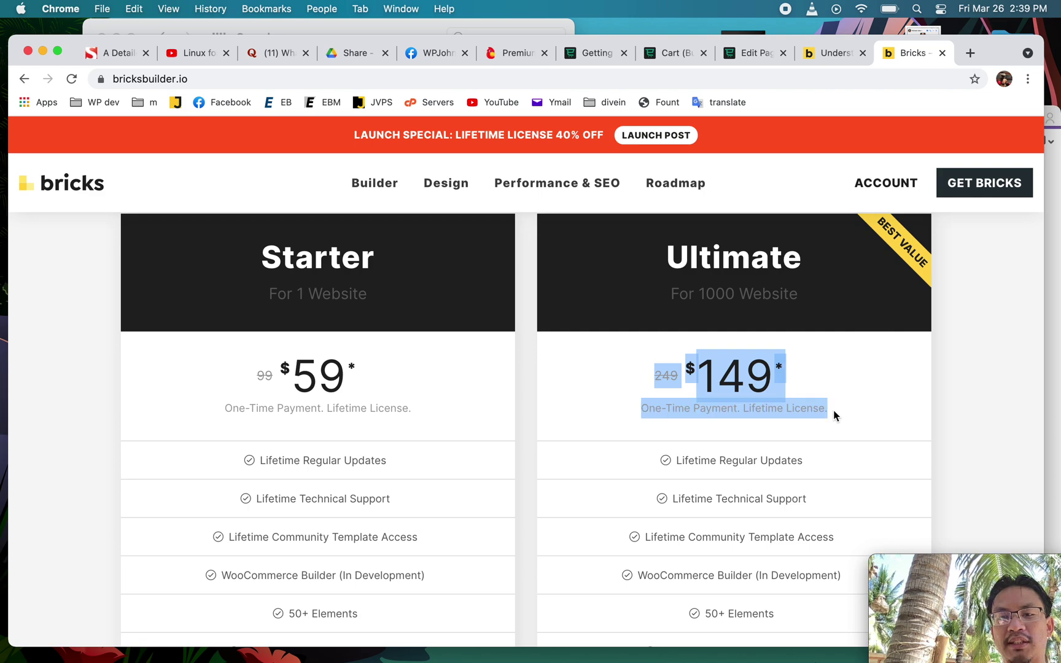
Step: Scroll back to the top and go to the Builder page
{"action": "scroll", "coordinate": [716, 519], "scroll_direction": "down", "scroll_amount": 5}
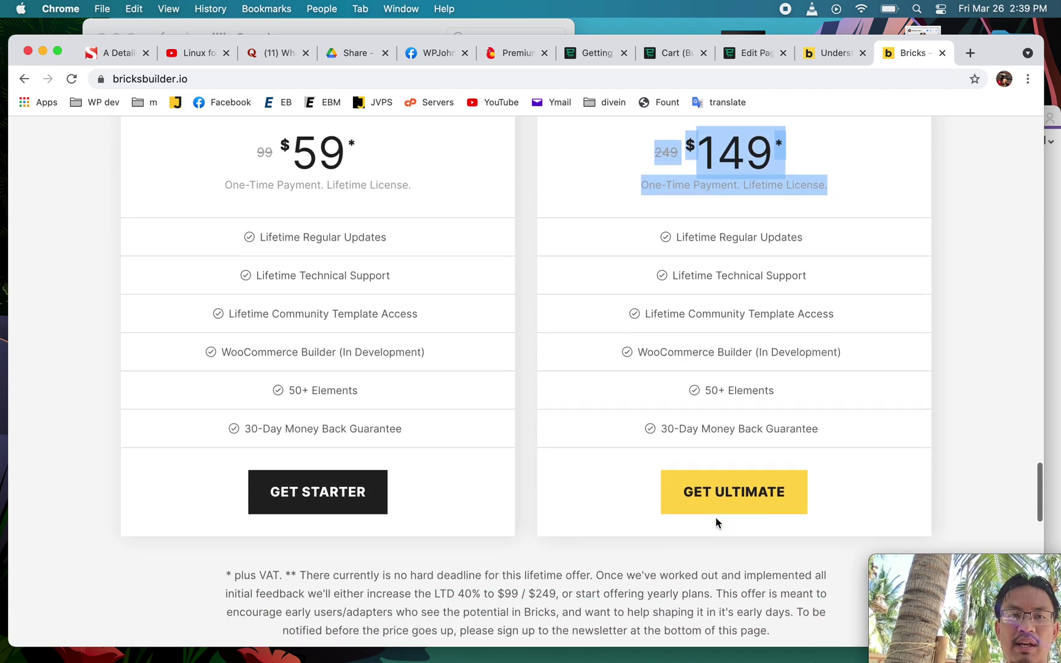
{"action": "scroll", "coordinate": [716, 517], "scroll_direction": "down", "scroll_amount": 2}
{"action": "scroll", "coordinate": [715, 517], "scroll_direction": "up", "scroll_amount": 12}
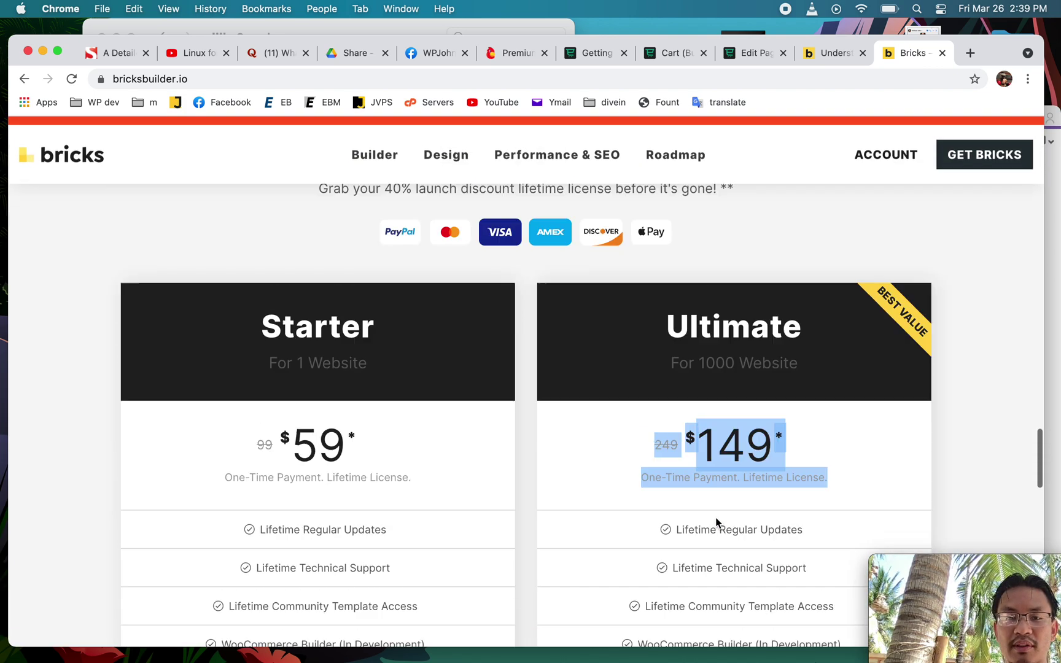
{"action": "scroll", "coordinate": [716, 517], "scroll_direction": "up", "scroll_amount": 20}
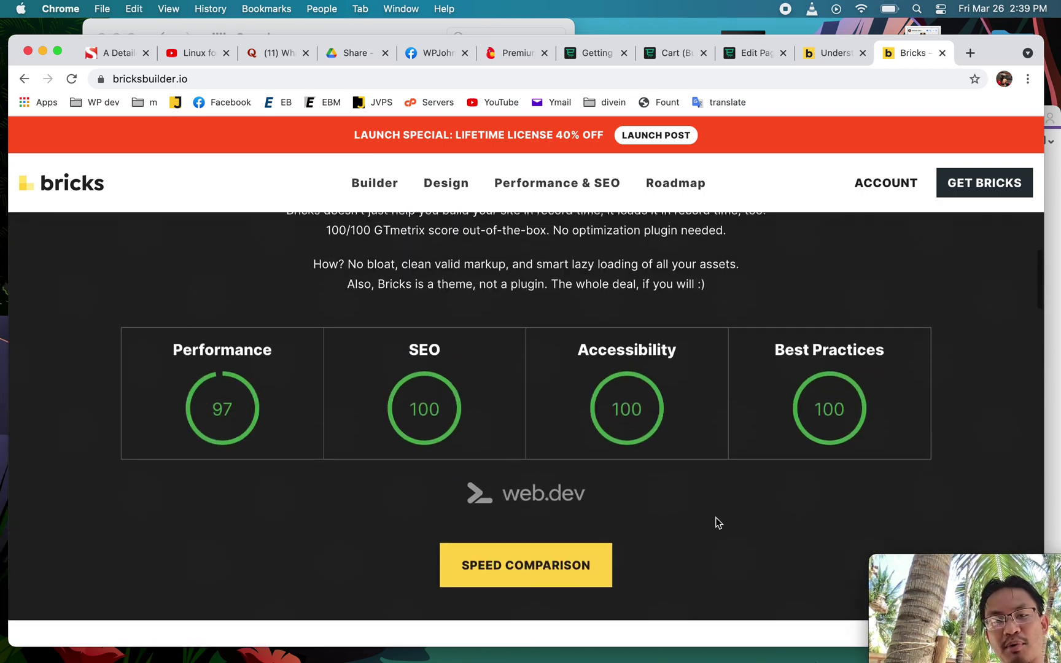
{"action": "scroll", "coordinate": [716, 518], "scroll_direction": "up", "scroll_amount": 15}
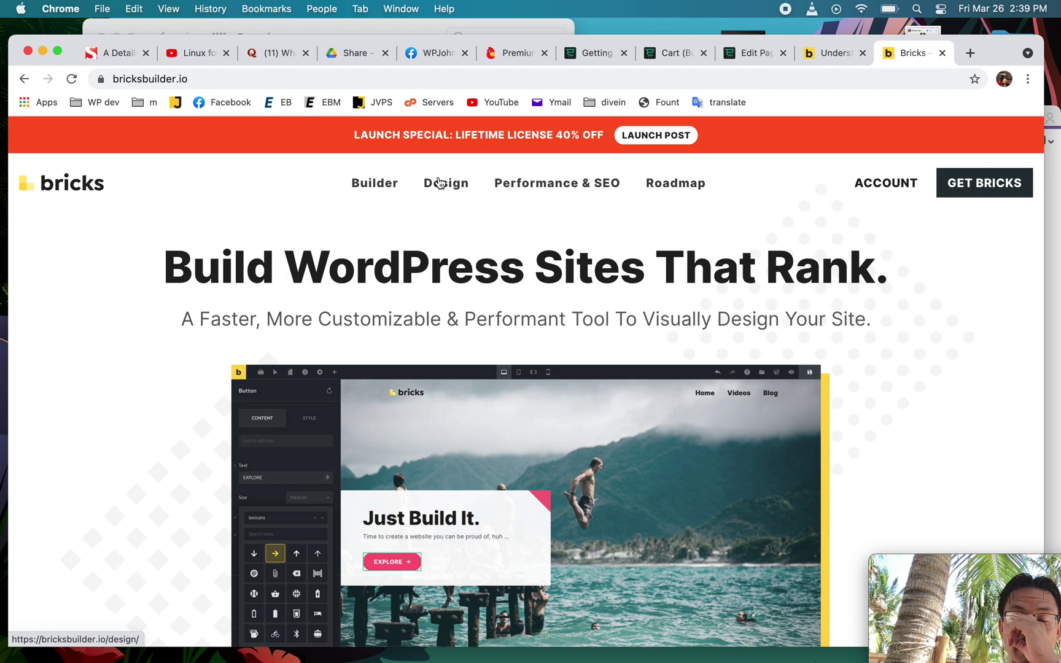
{"action": "left_click", "coordinate": [391, 192]}
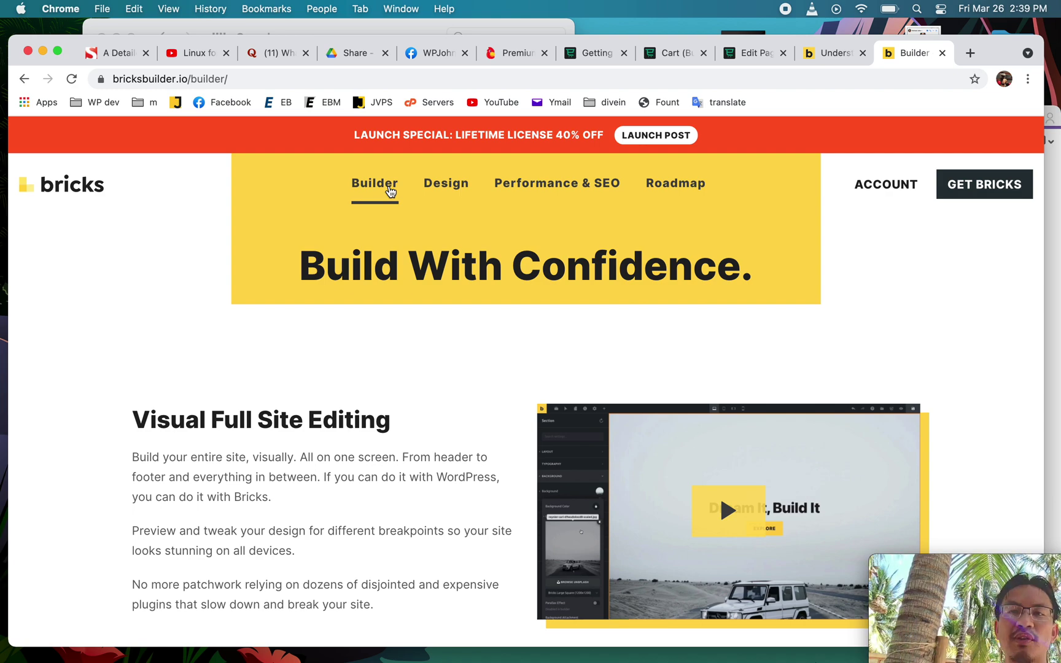
Step: From the Bricks Getting Started admin page, start a new page in a separate tab
{"action": "left_click", "coordinate": [607, 59]}
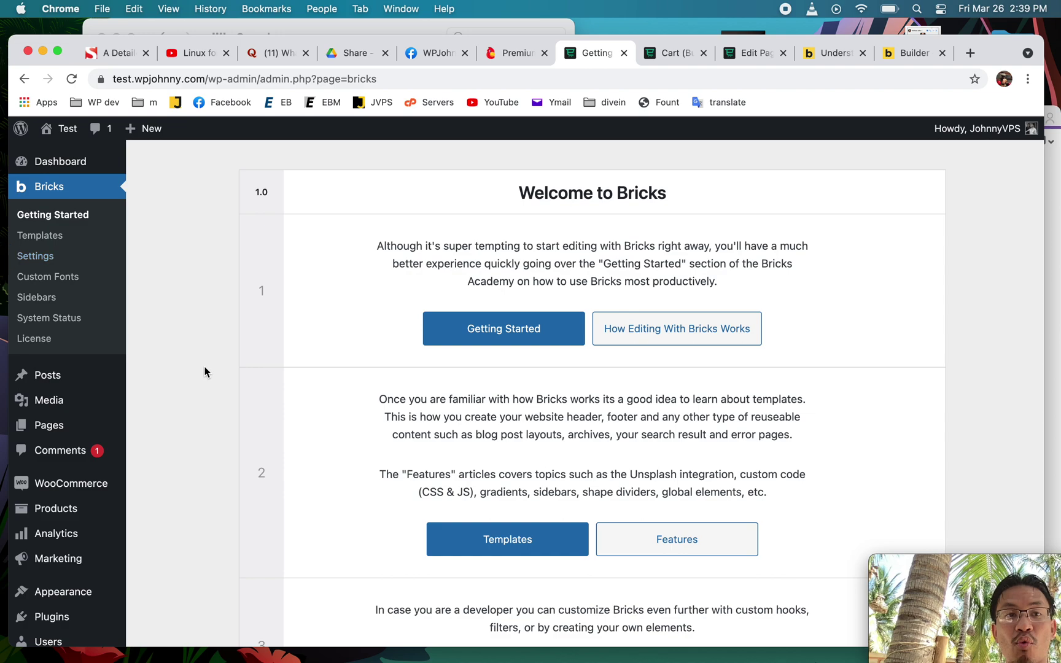
{"action": "mouse_move", "coordinate": [95, 430]}
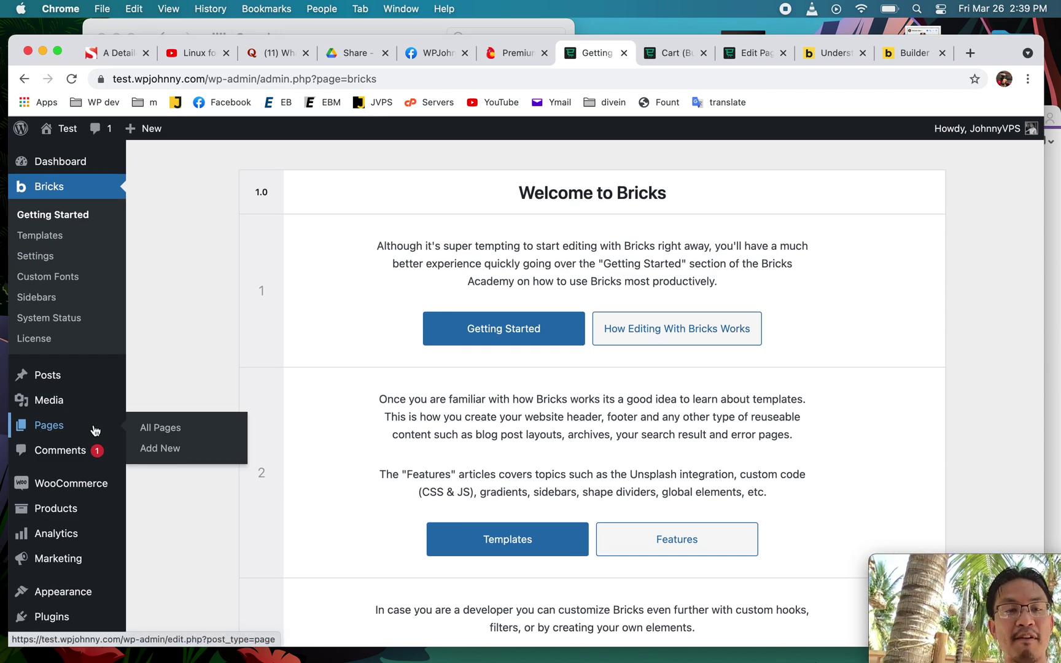
{"action": "left_click", "coordinate": [154, 448], "text": "super"}
{"action": "left_click", "coordinate": [614, 49]}
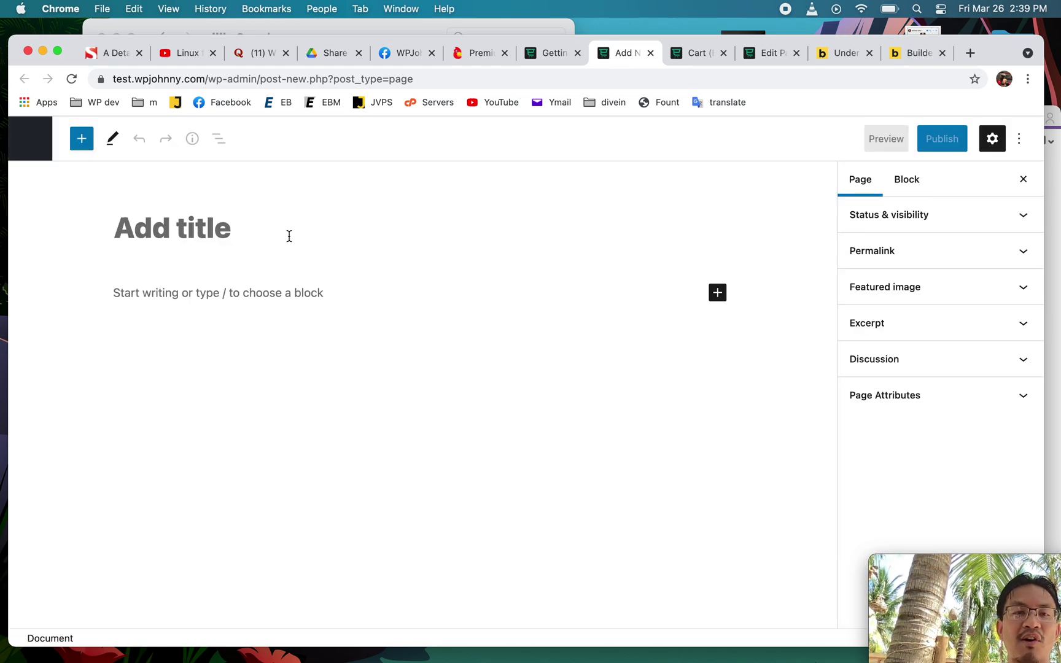
Step: Title the new page 'Gutenberg editor experience'
{"action": "type", "text": "sdfdsfdsf"}
{"action": "key", "text": "super+a"}
{"action": "type", "text": "Guten"}
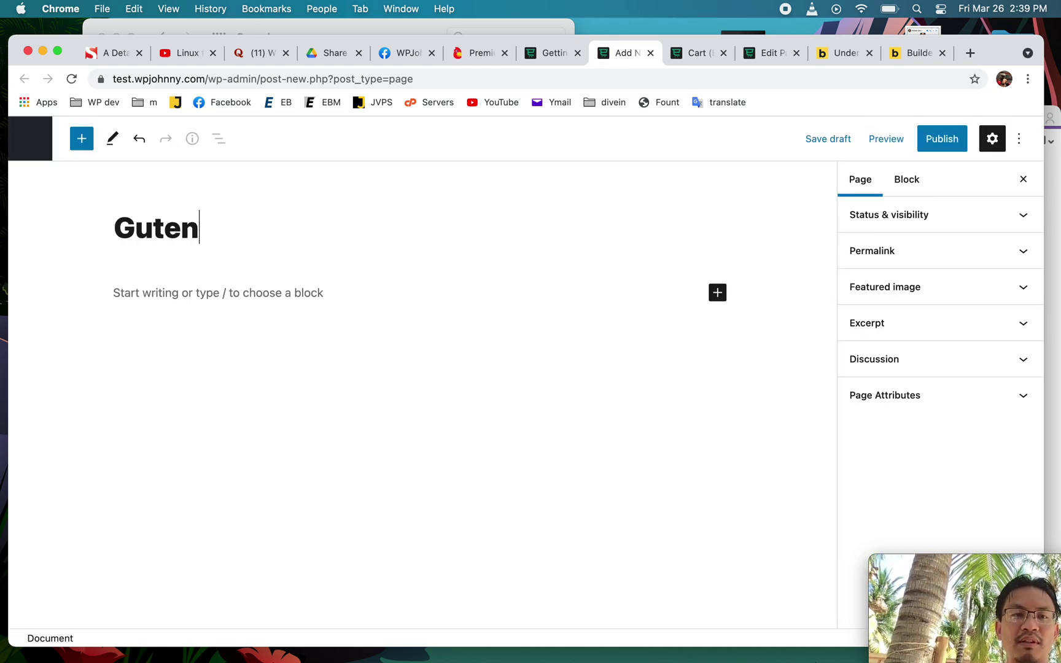
{"action": "type", "text": "berg editor"}
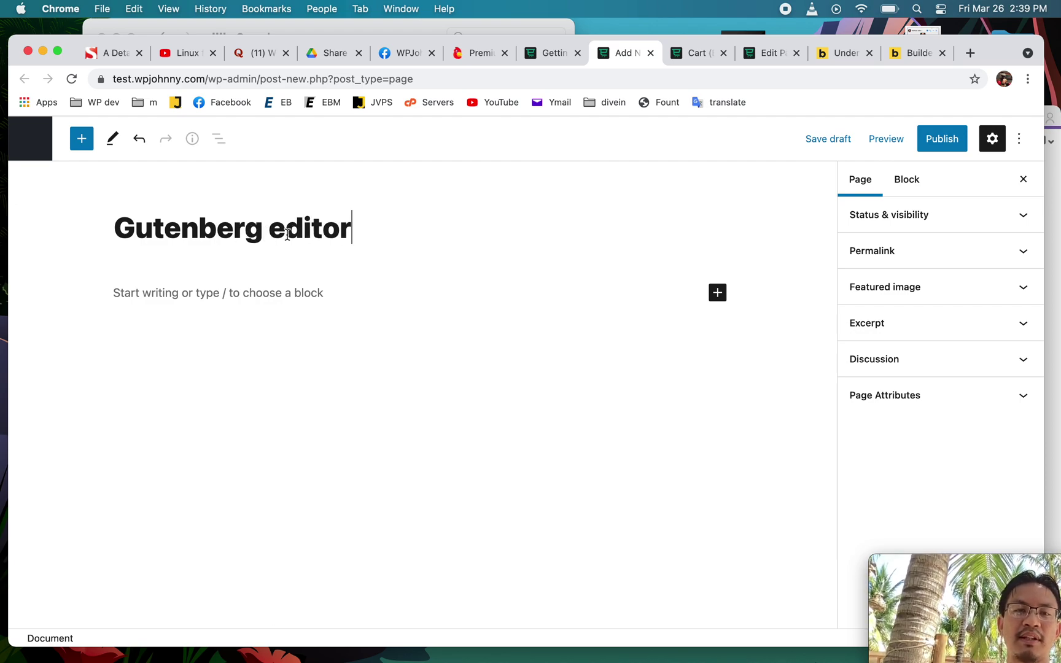
{"action": "type", "text": " experience"}
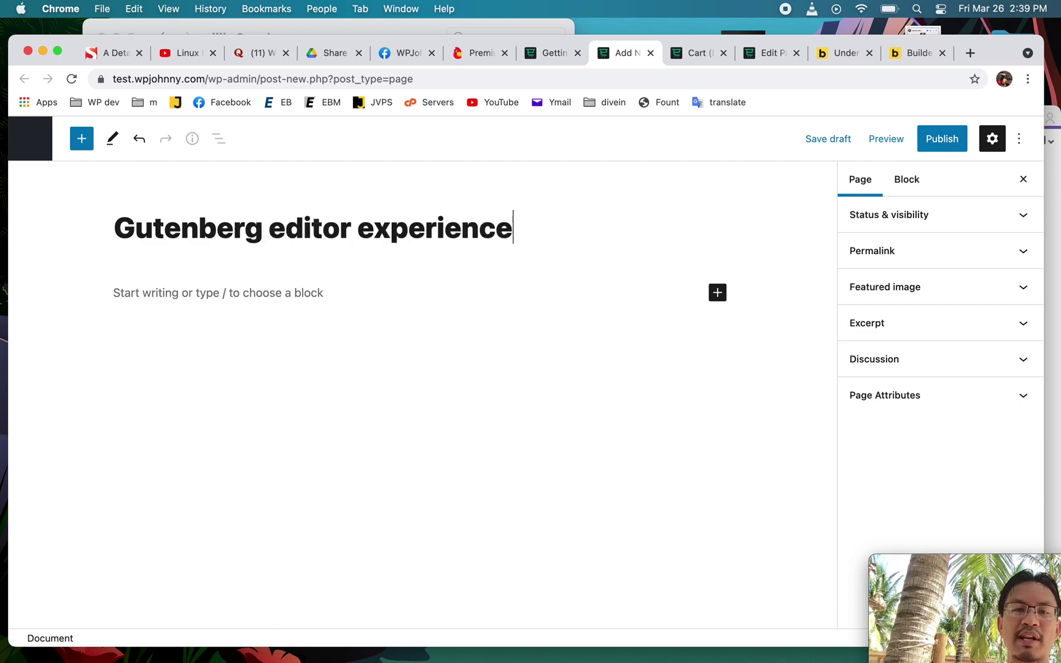
Step: Insert a Media & Text block into the page body from the full block library
{"action": "left_click", "coordinate": [264, 299]}
{"action": "left_click", "coordinate": [718, 293]}
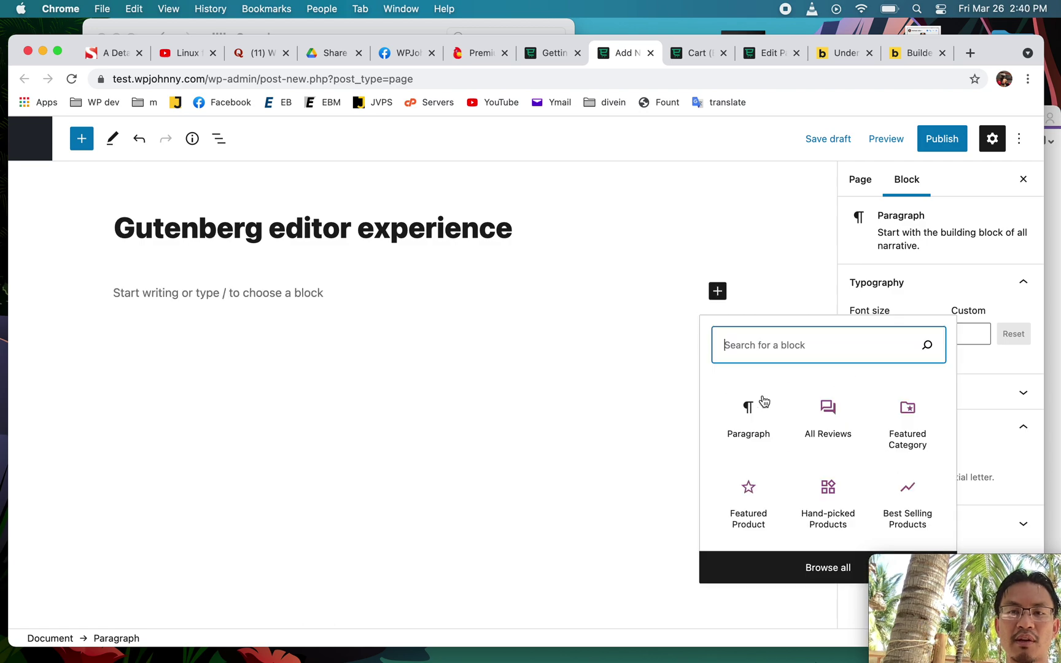
{"action": "left_click", "coordinate": [774, 567]}
{"action": "scroll", "coordinate": [130, 505], "scroll_direction": "down", "scroll_amount": 10}
{"action": "scroll", "coordinate": [131, 501], "scroll_direction": "up", "scroll_amount": 5}
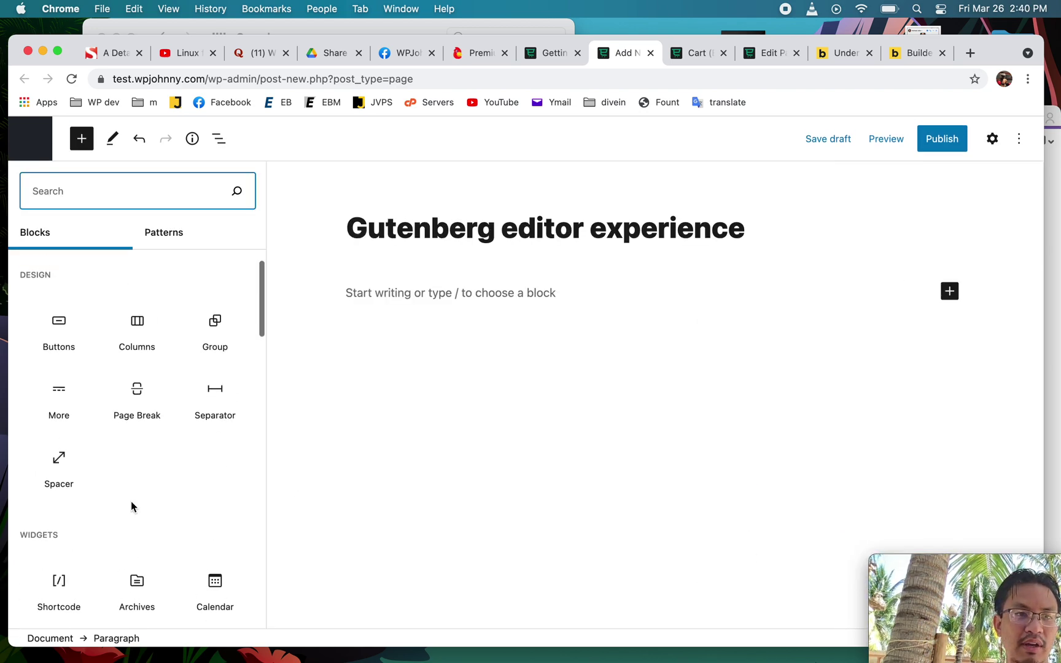
{"action": "left_click", "coordinate": [215, 349]}
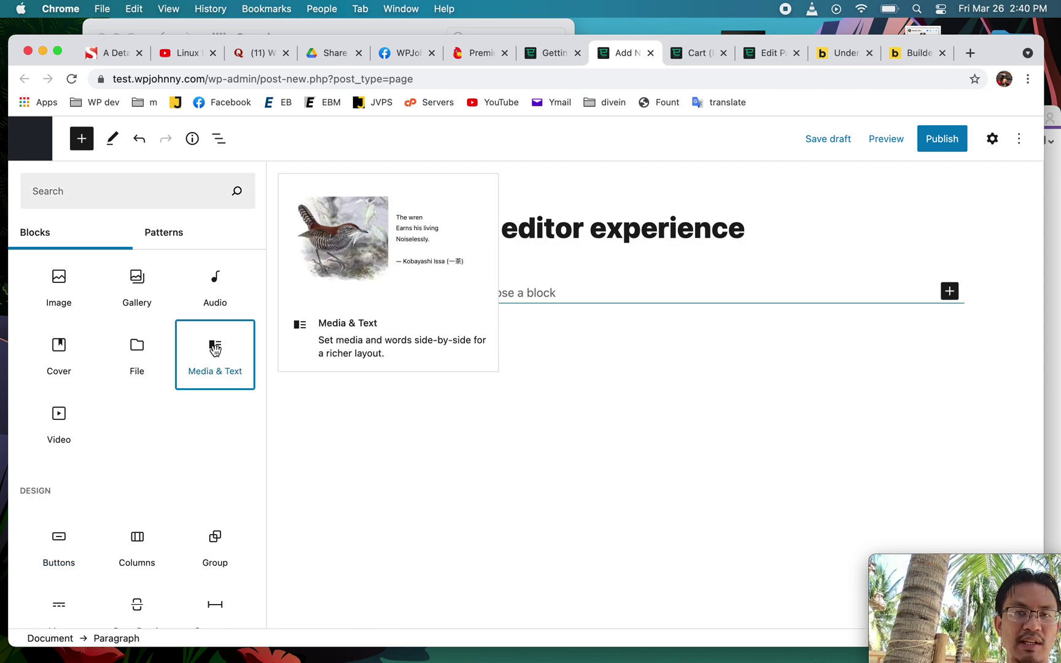
Step: Show the block settings panel and select the whole Media & Text block
{"action": "left_click", "coordinate": [432, 455]}
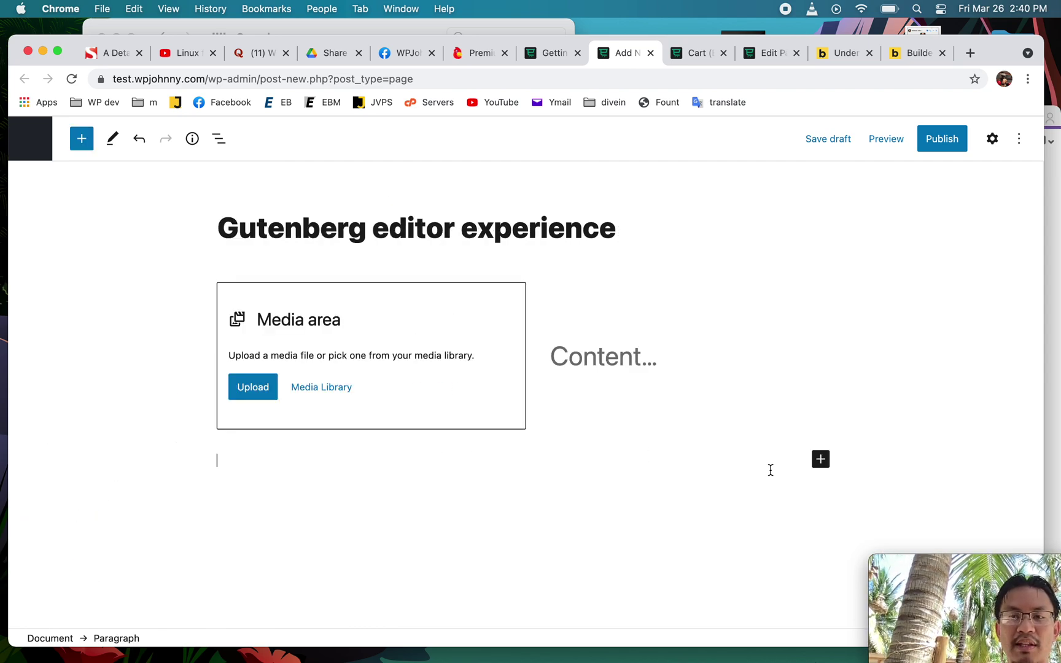
{"action": "left_click", "coordinate": [821, 459]}
{"action": "left_click", "coordinate": [981, 158]}
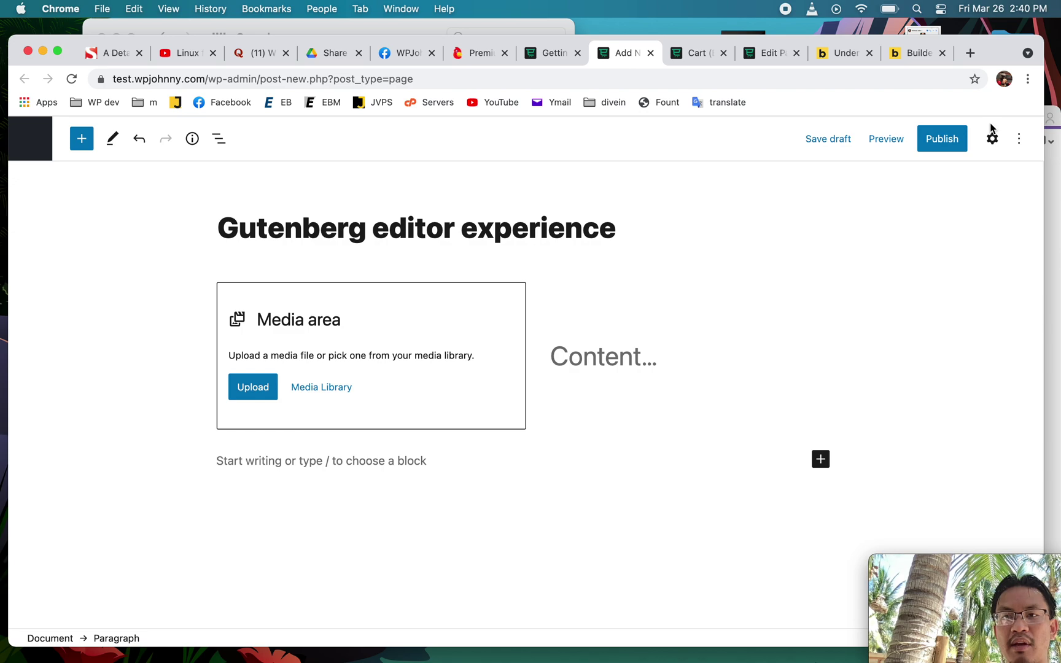
{"action": "left_click", "coordinate": [993, 138]}
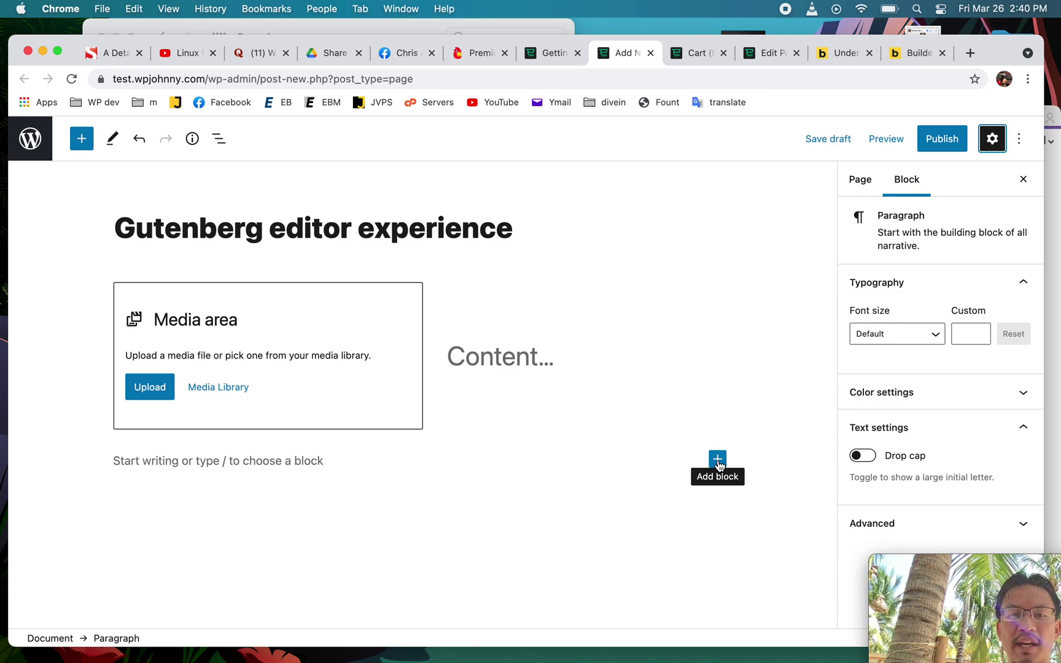
{"action": "left_click", "coordinate": [508, 352]}
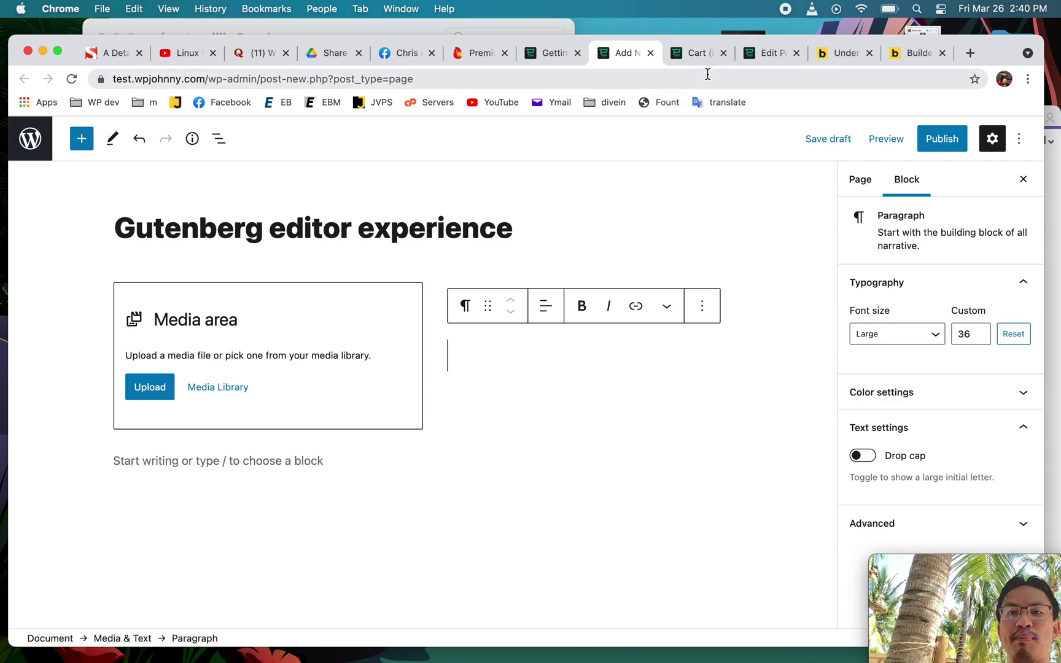
{"action": "left_click", "coordinate": [730, 400]}
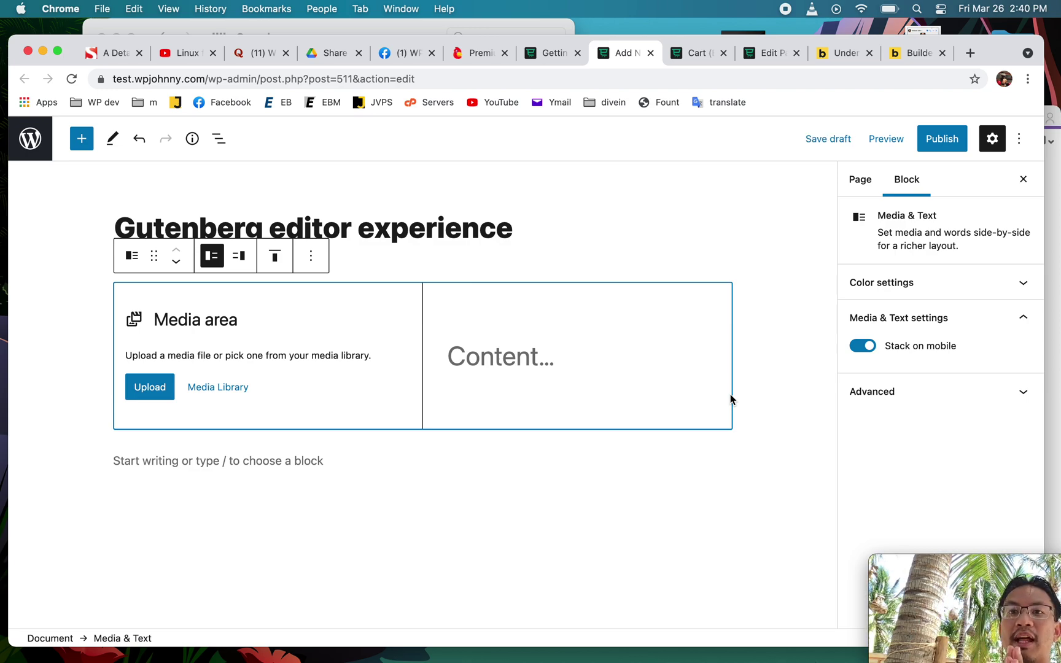
Step: Move through the open tabs to the Bricks website and view the Design feature page
{"action": "left_click", "coordinate": [701, 54]}
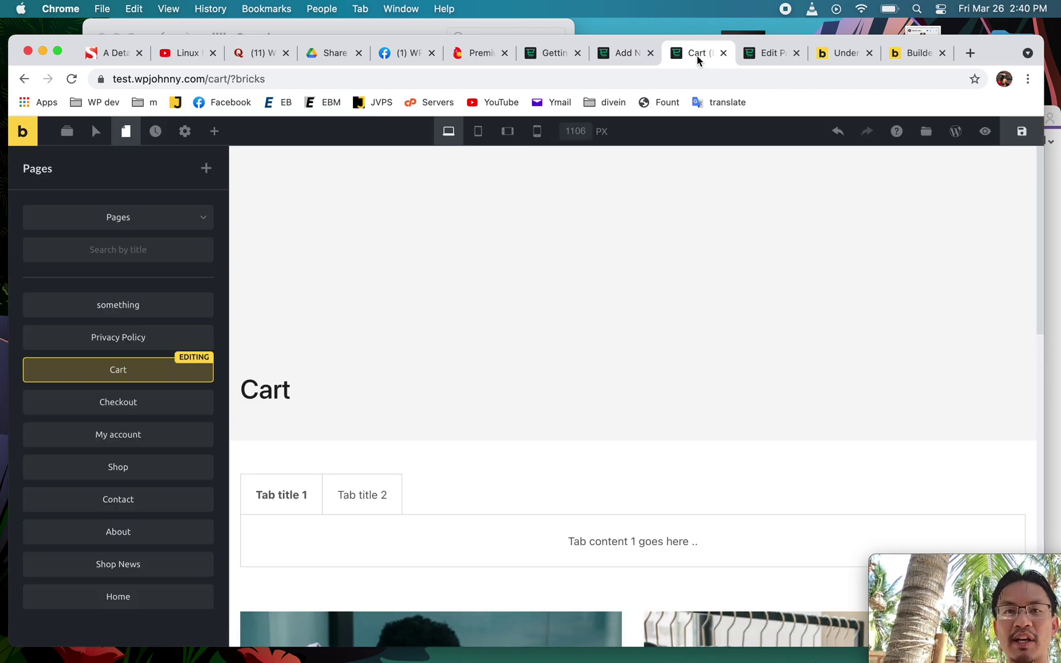
{"action": "left_click", "coordinate": [619, 54]}
{"action": "left_click", "coordinate": [848, 53]}
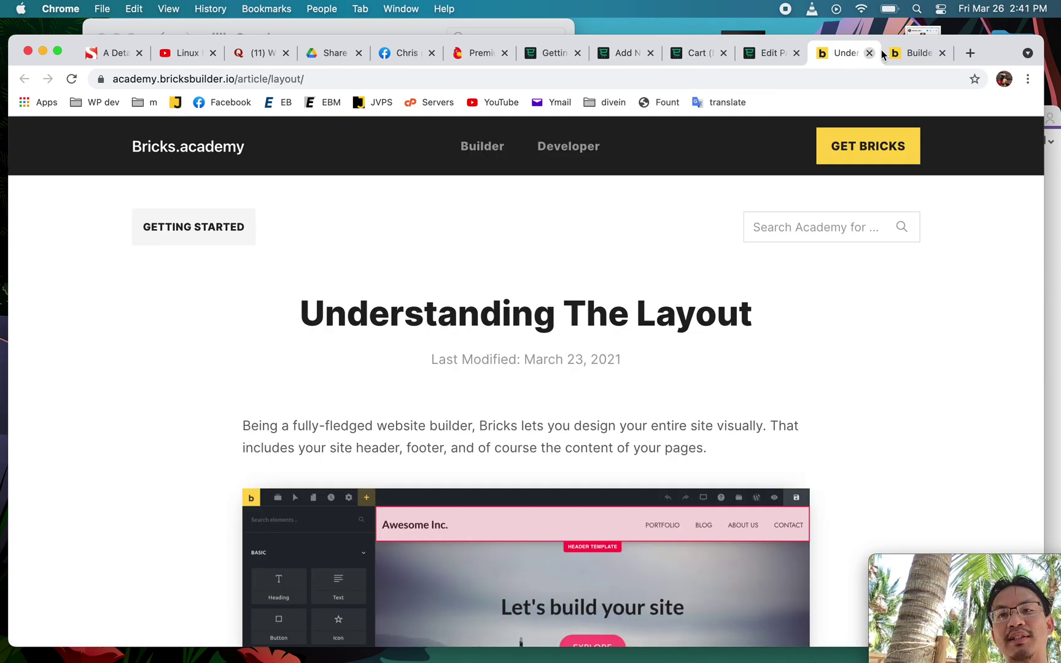
{"action": "left_click", "coordinate": [915, 53]}
{"action": "left_click", "coordinate": [458, 187]}
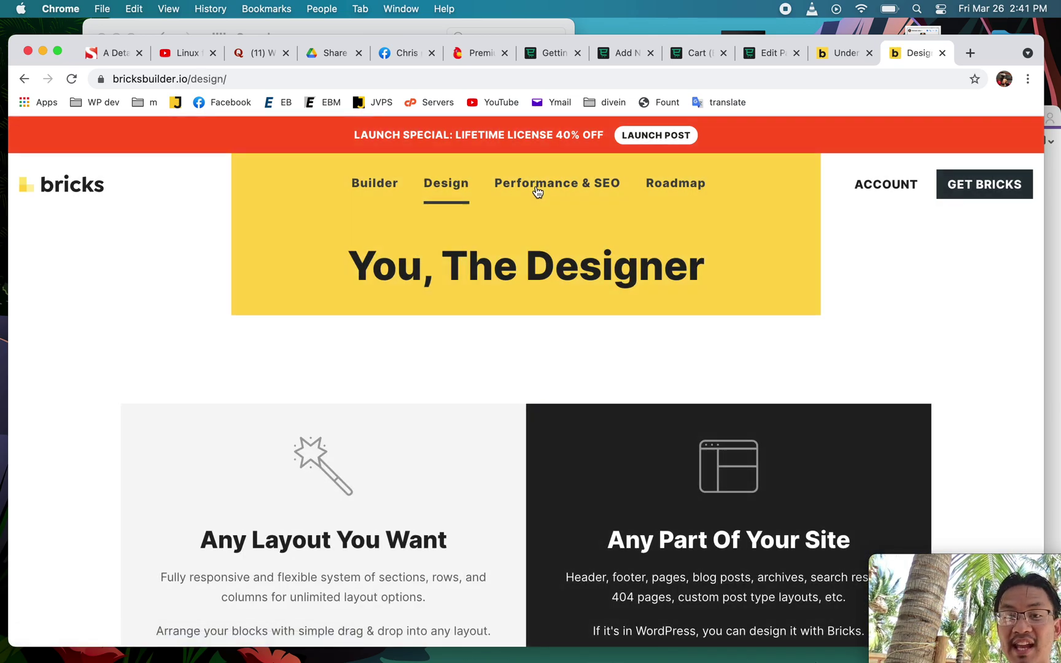
Step: Review the Performance & SEO page, then the public Roadmap page
{"action": "left_click", "coordinate": [537, 190]}
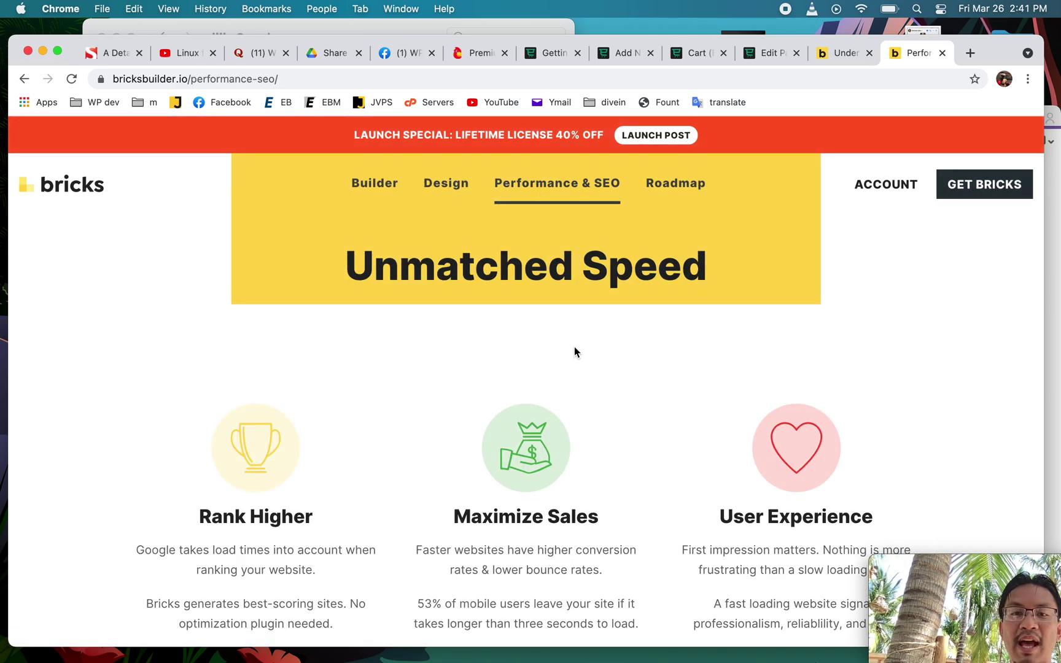
{"action": "scroll", "coordinate": [575, 350], "scroll_direction": "down", "scroll_amount": 15}
{"action": "scroll", "coordinate": [575, 350], "scroll_direction": "up", "scroll_amount": 15}
{"action": "left_click", "coordinate": [676, 190]}
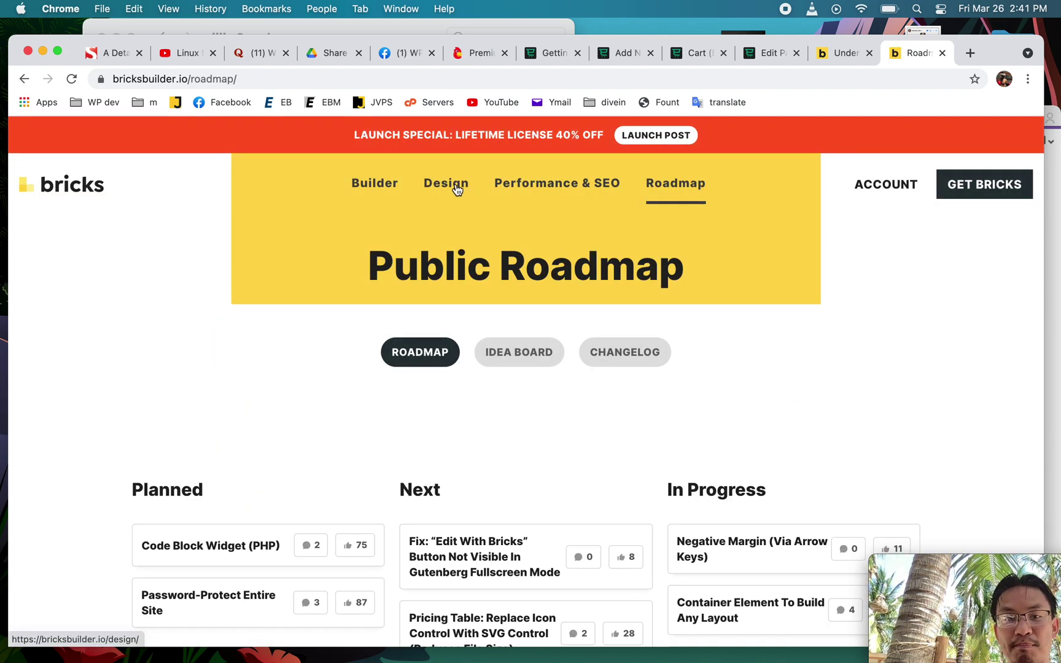
Step: Go back to the Design page's Image Editing section, then return to the Gutenberg draft
{"action": "left_click", "coordinate": [456, 188]}
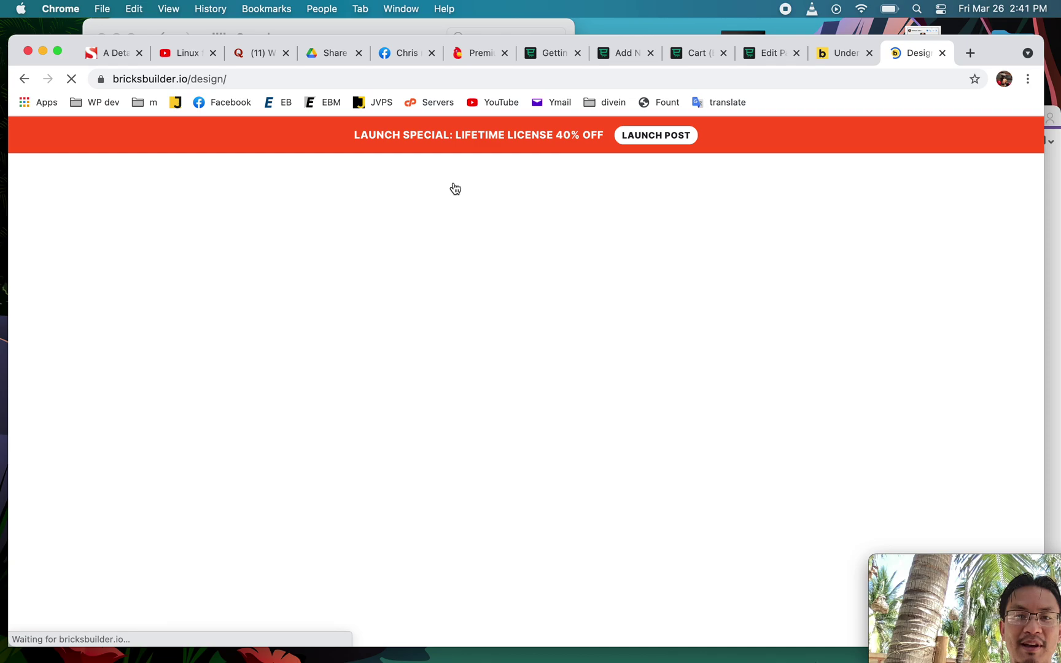
{"action": "scroll", "coordinate": [485, 405], "scroll_direction": "down", "scroll_amount": 15}
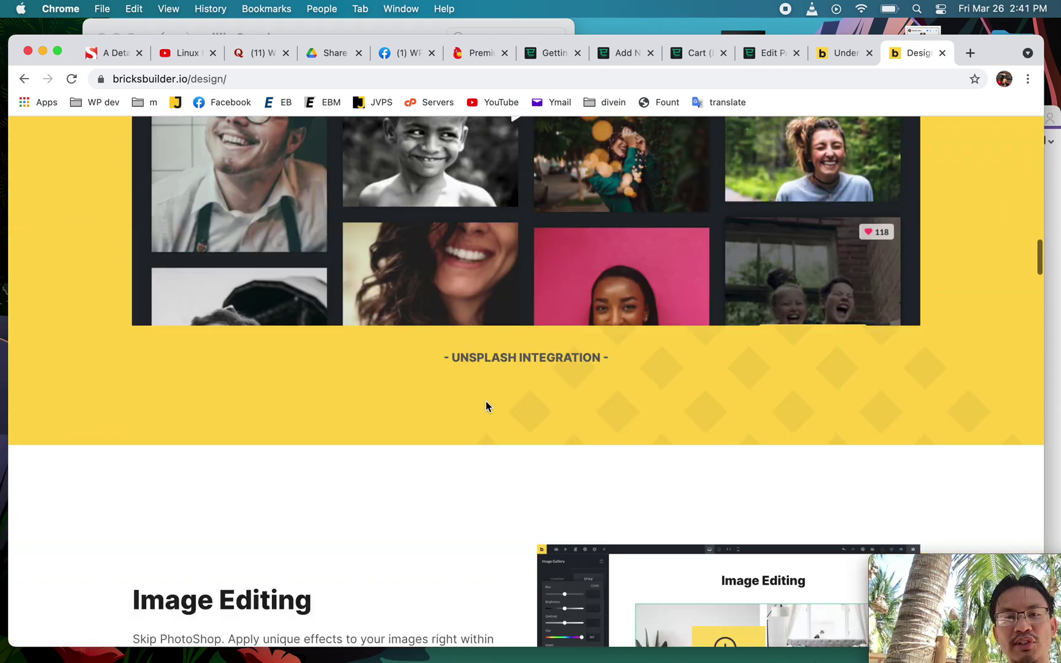
{"action": "scroll", "coordinate": [486, 405], "scroll_direction": "down", "scroll_amount": 10}
{"action": "scroll", "coordinate": [485, 406], "scroll_direction": "up", "scroll_amount": 8}
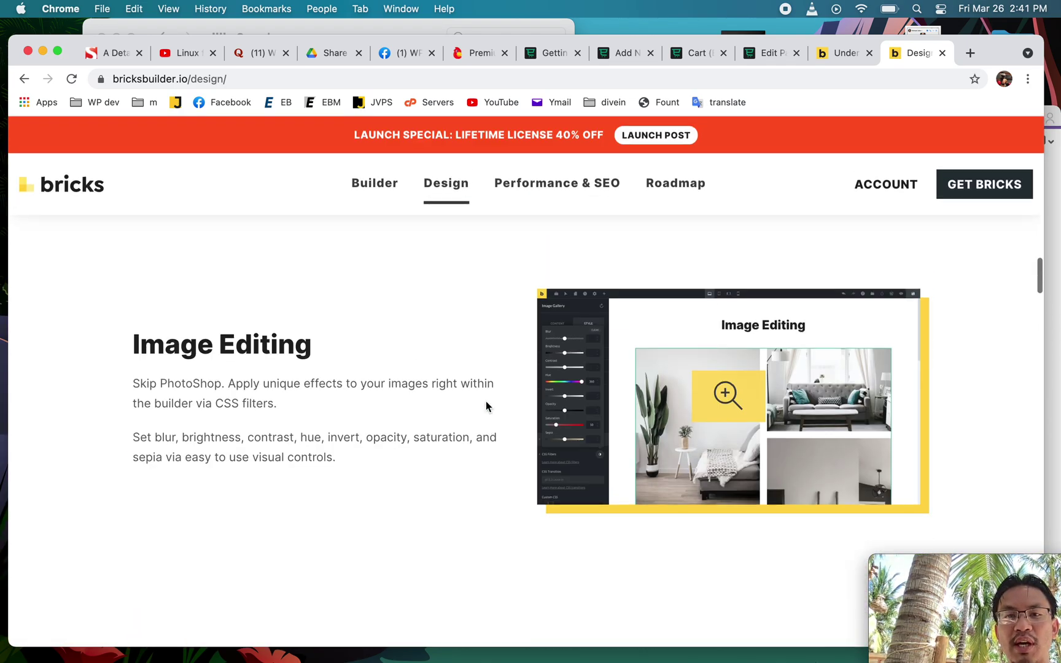
{"action": "left_click", "coordinate": [622, 53]}
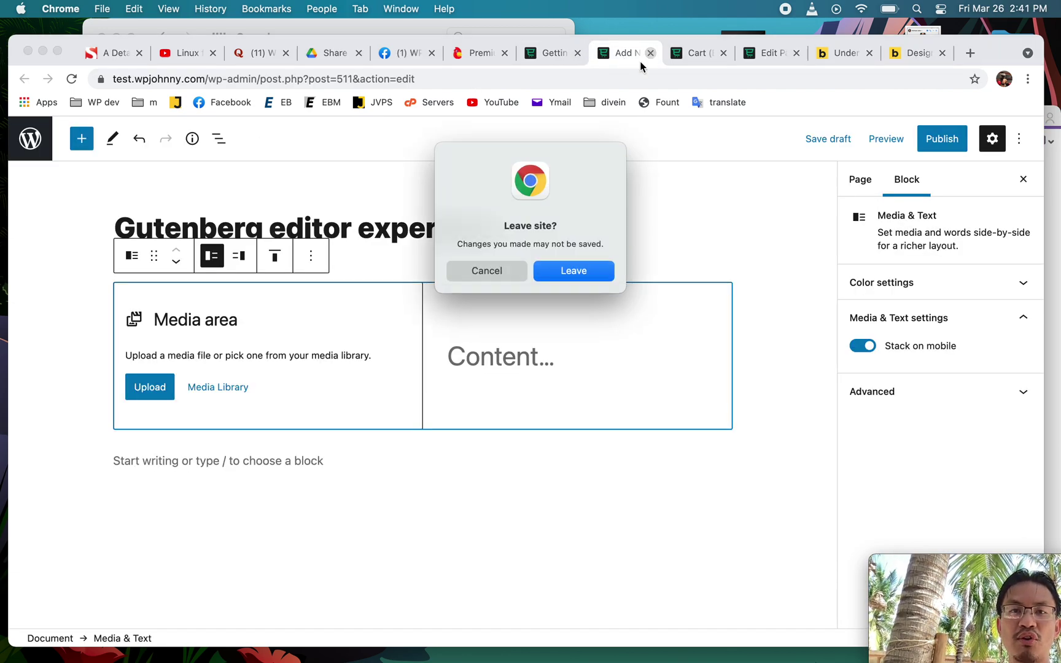
Step: Leave the Gutenberg draft without saving and look over the Welcome to Bricks page
{"action": "key", "text": "Return"}
{"action": "left_click", "coordinate": [588, 53]}
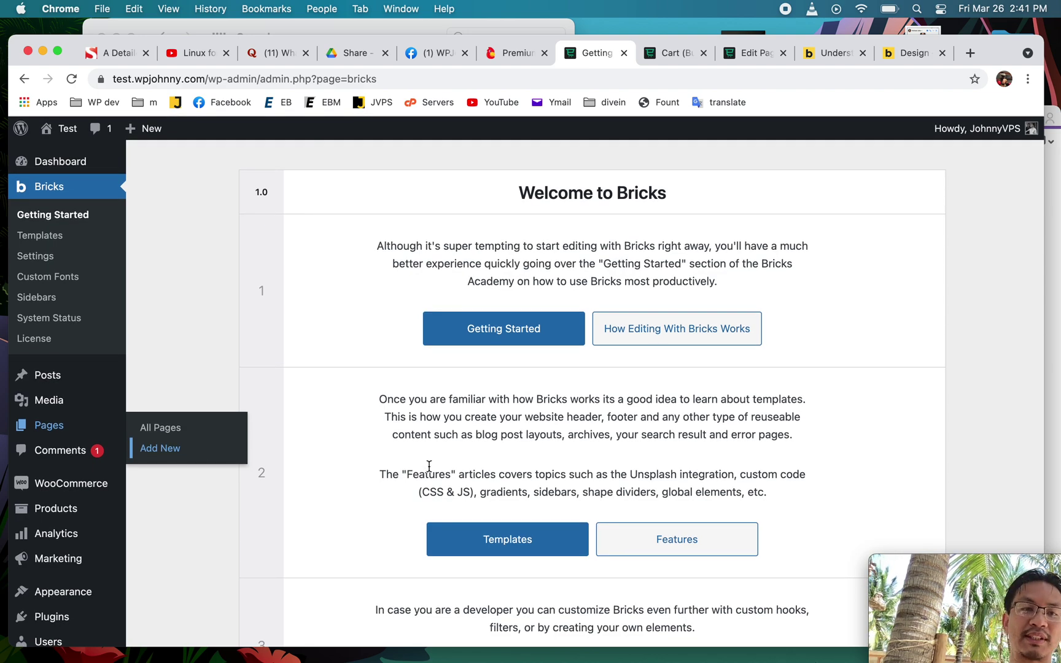
{"action": "scroll", "coordinate": [429, 466], "scroll_direction": "down", "scroll_amount": 3}
{"action": "scroll", "coordinate": [362, 471], "scroll_direction": "up", "scroll_amount": 3}
{"action": "scroll", "coordinate": [456, 549], "scroll_direction": "down", "scroll_amount": 10}
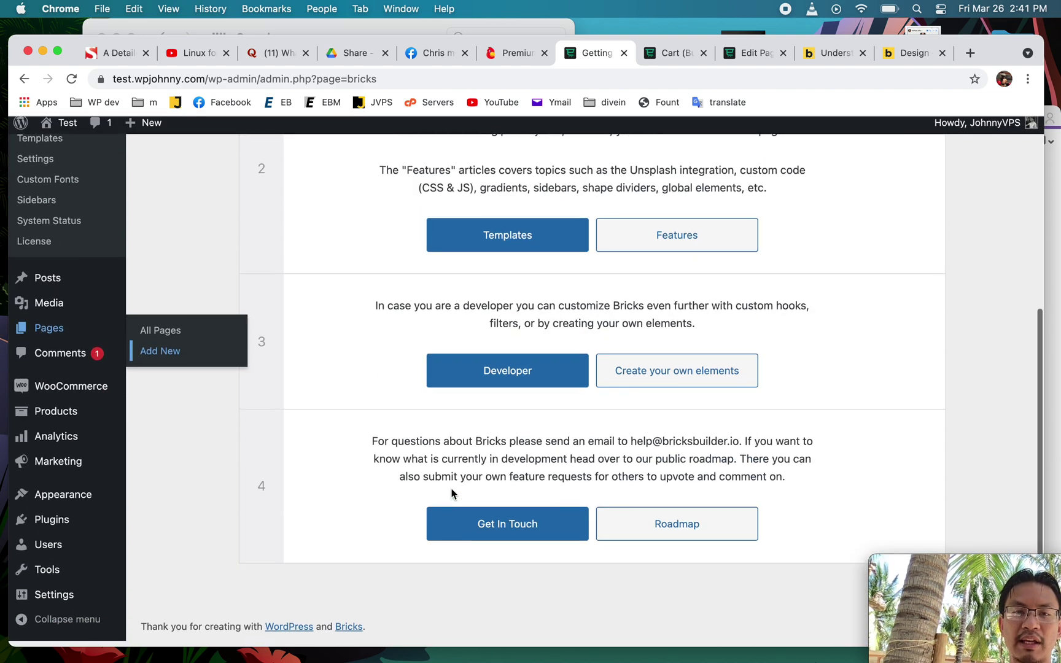
{"action": "scroll", "coordinate": [423, 470], "scroll_direction": "up", "scroll_amount": 4}
Step: Finish scrolling the Welcome page and bring up the Understanding The Layout article
{"action": "scroll", "coordinate": [363, 372], "scroll_direction": "down", "scroll_amount": 4}
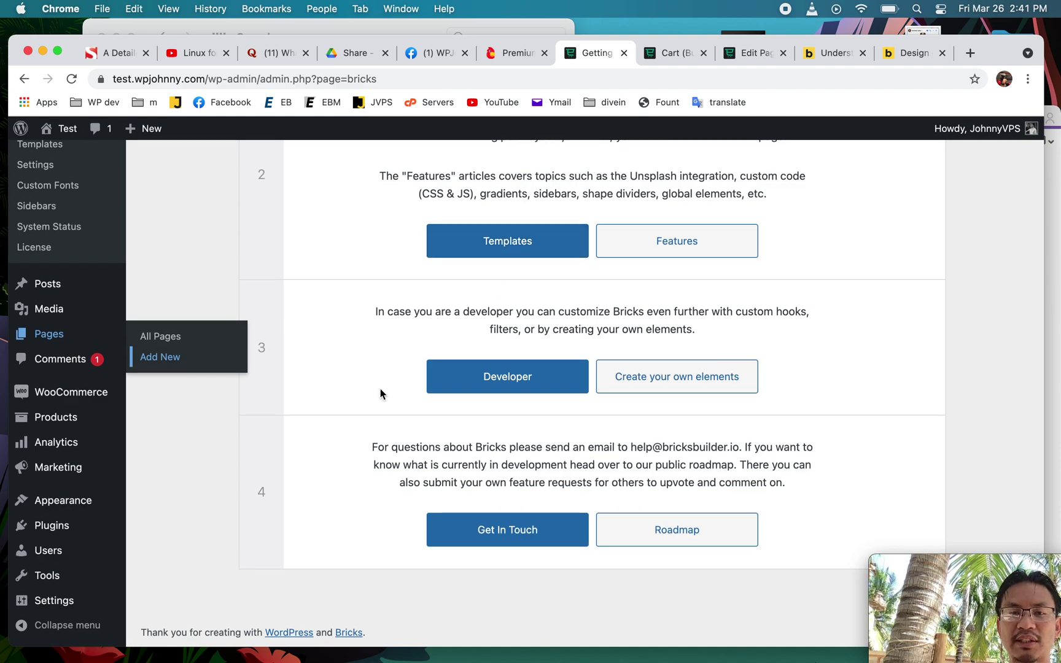
{"action": "scroll", "coordinate": [380, 394], "scroll_direction": "up", "scroll_amount": 10}
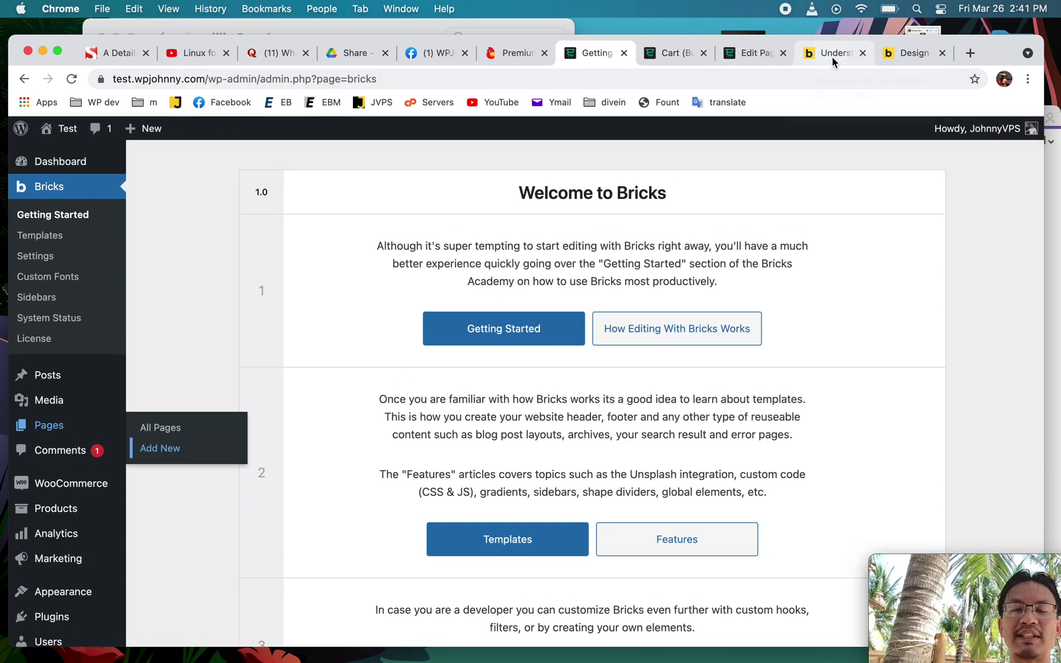
{"action": "scroll", "coordinate": [612, 271], "scroll_direction": "down", "scroll_amount": 6}
{"action": "scroll", "coordinate": [612, 272], "scroll_direction": "up", "scroll_amount": 6}
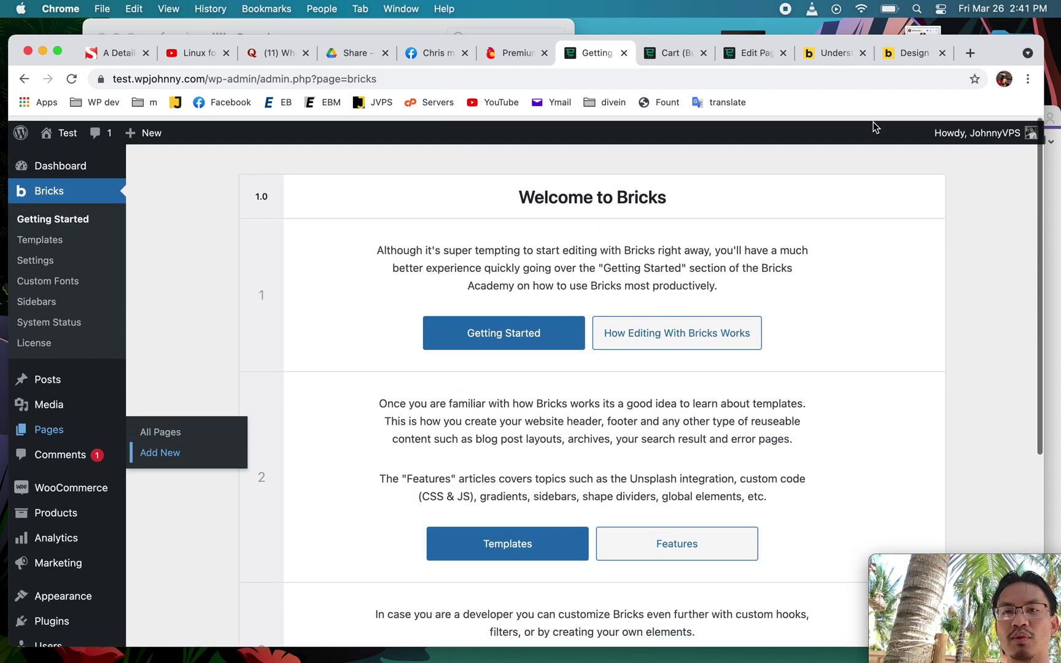
{"action": "left_click", "coordinate": [836, 55]}
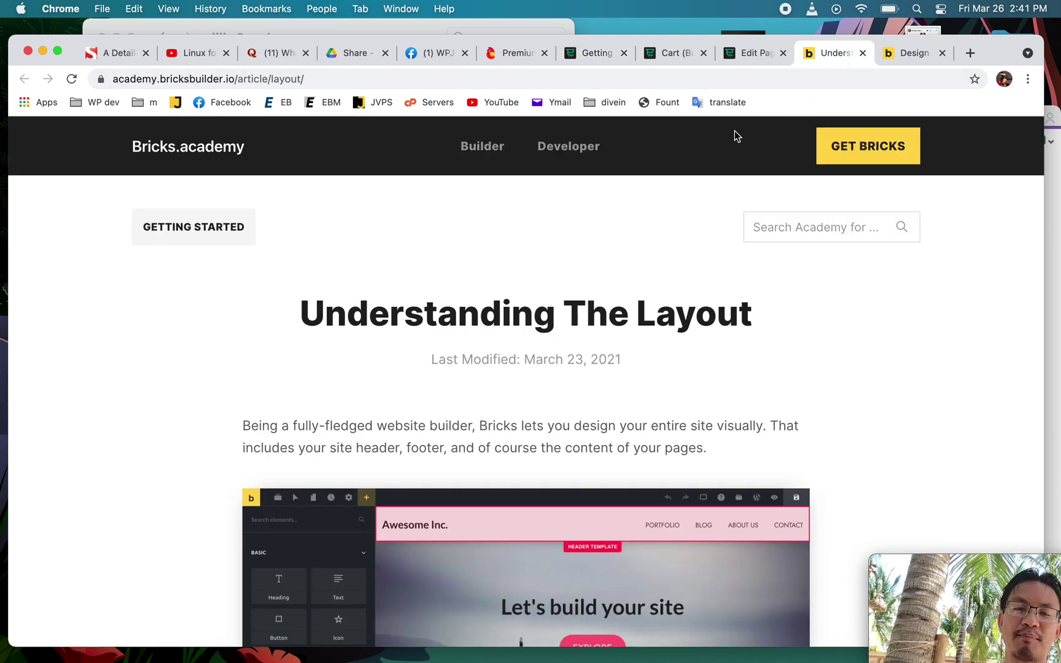
Step: Scroll through the Understanding The Layout article
{"action": "scroll", "coordinate": [620, 357], "scroll_direction": "down", "scroll_amount": 15}
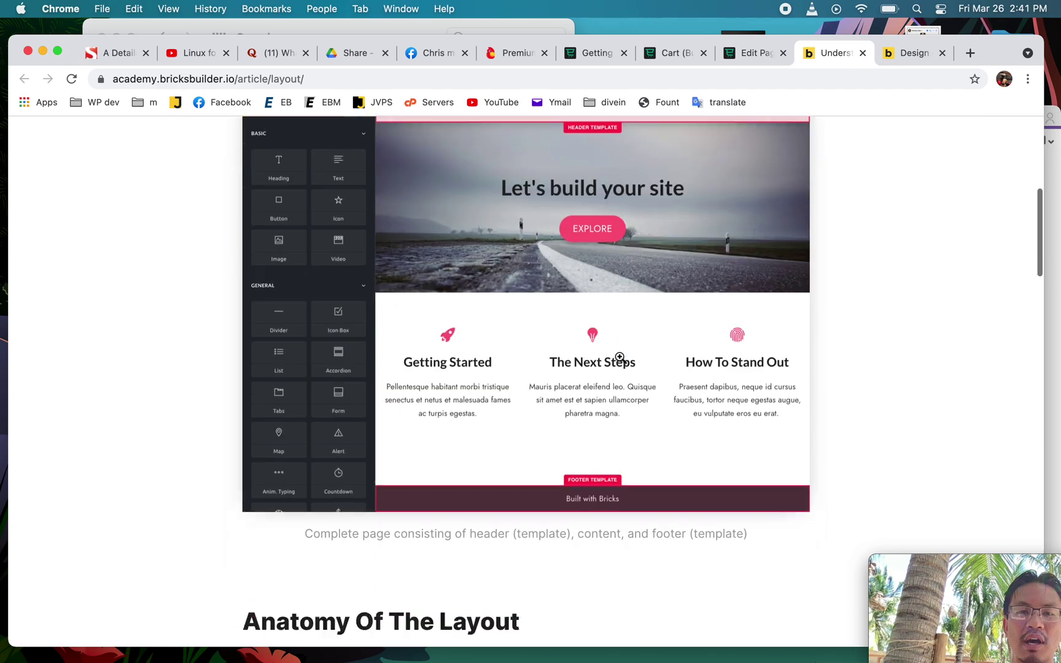
{"action": "scroll", "coordinate": [619, 356], "scroll_direction": "up", "scroll_amount": 6}
{"action": "scroll", "coordinate": [619, 356], "scroll_direction": "down", "scroll_amount": 14}
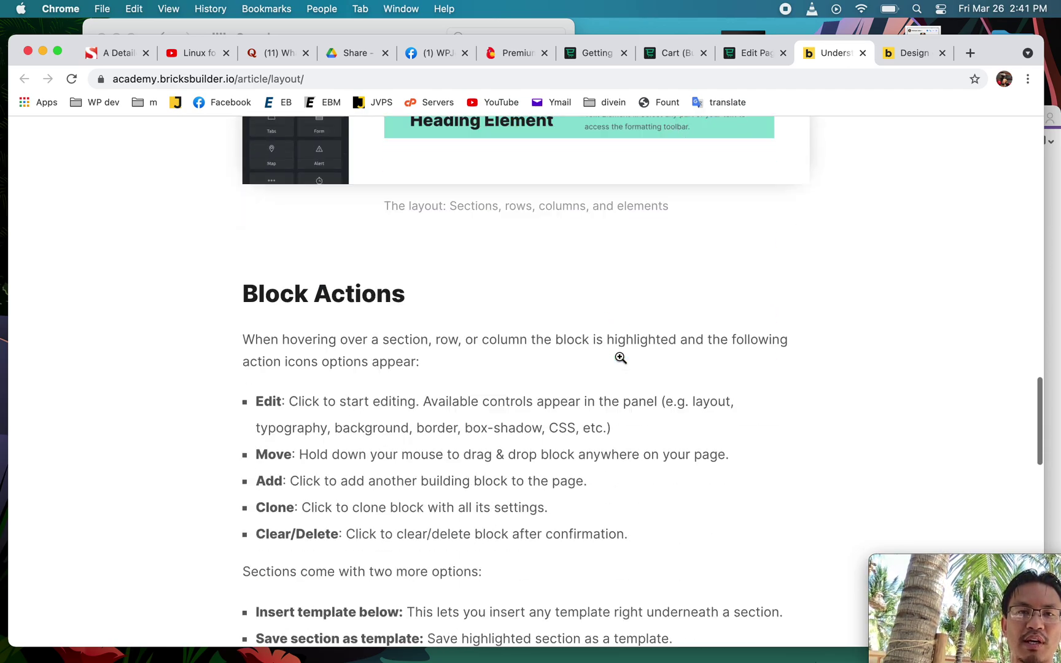
{"action": "scroll", "coordinate": [619, 356], "scroll_direction": "up", "scroll_amount": 3}
{"action": "scroll", "coordinate": [620, 360], "scroll_direction": "down", "scroll_amount": 6}
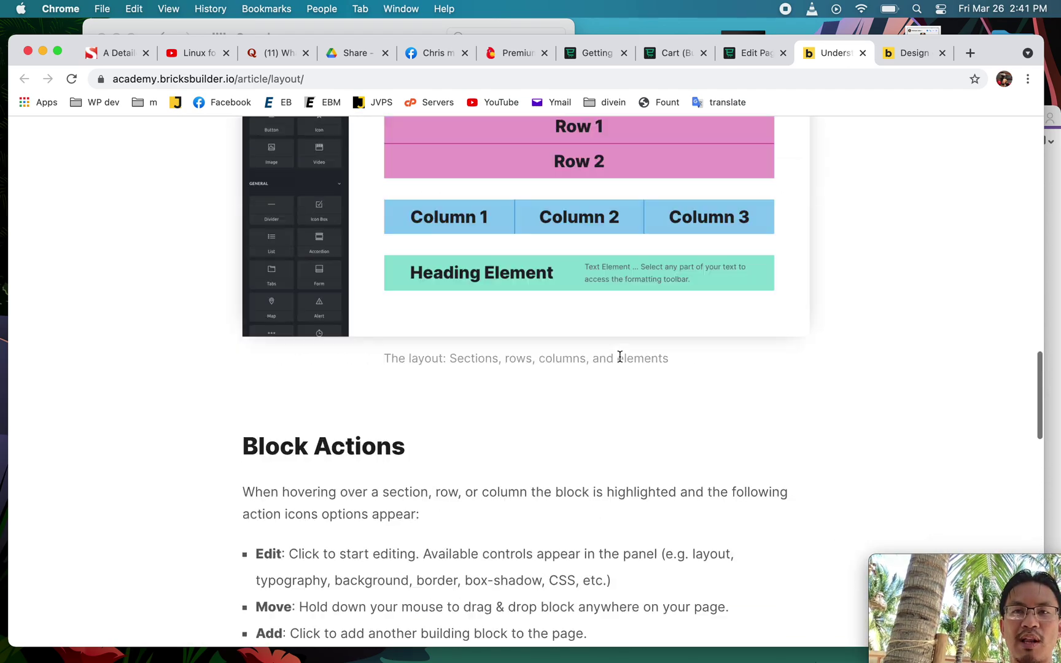
{"action": "scroll", "coordinate": [621, 355], "scroll_direction": "up", "scroll_amount": 15}
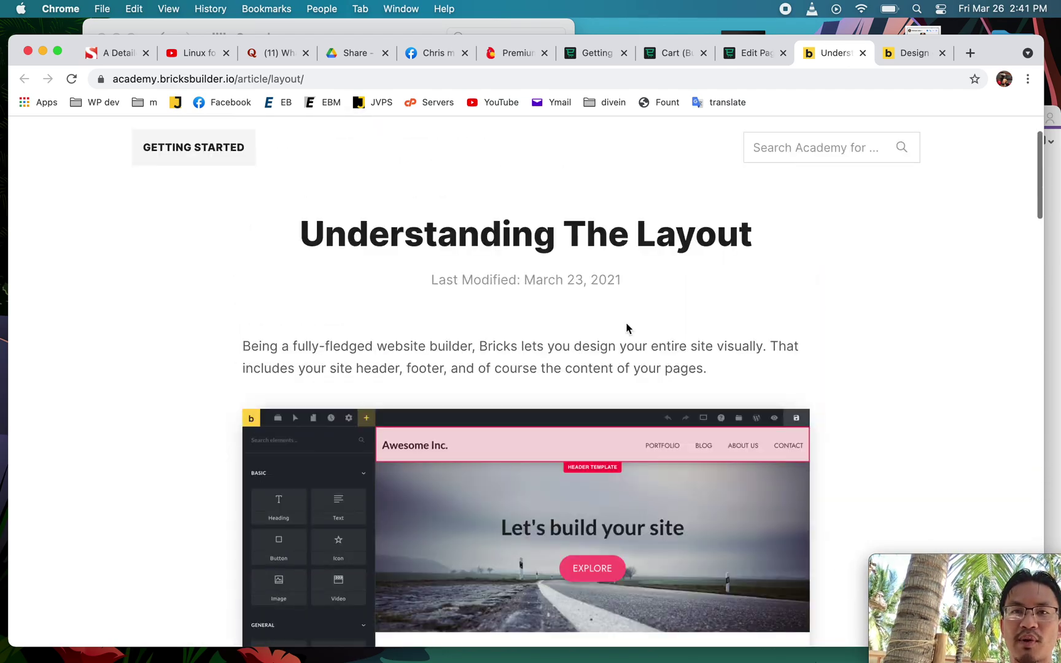
Step: Return to the Welcome to Bricks page and open Bricks Settings in a new tab
{"action": "left_click", "coordinate": [676, 54]}
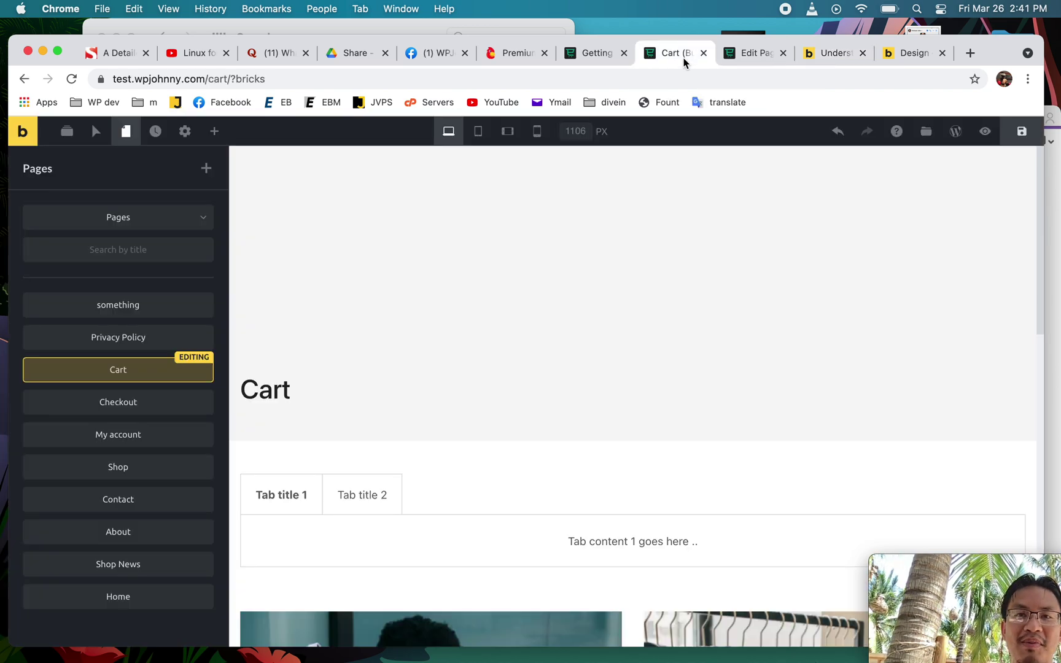
{"action": "left_click", "coordinate": [606, 62]}
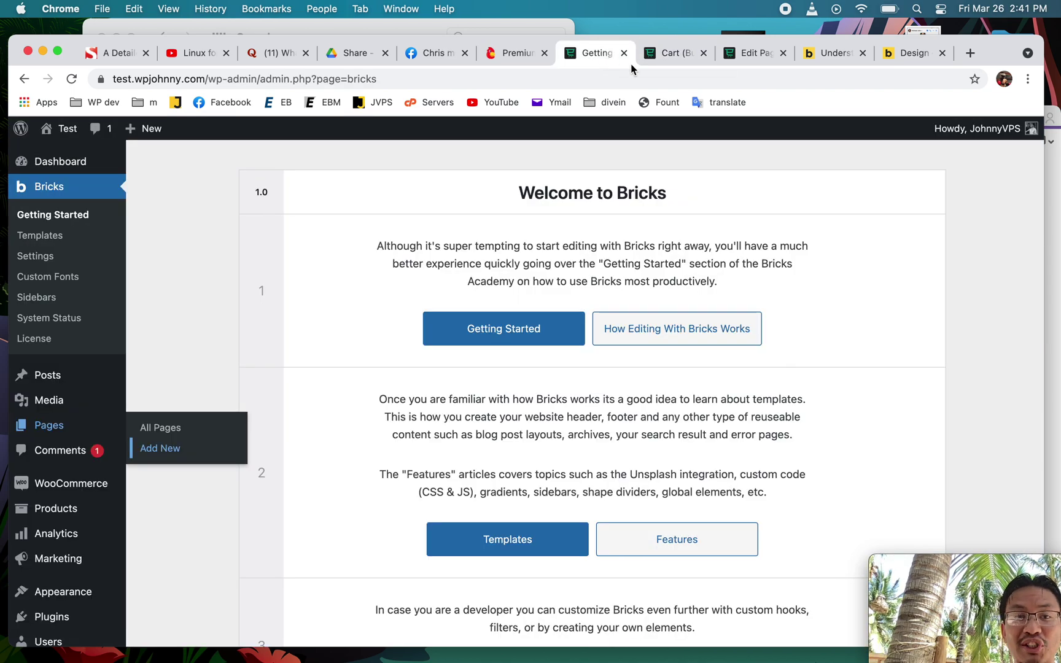
{"action": "left_click", "coordinate": [47, 256], "text": "super"}
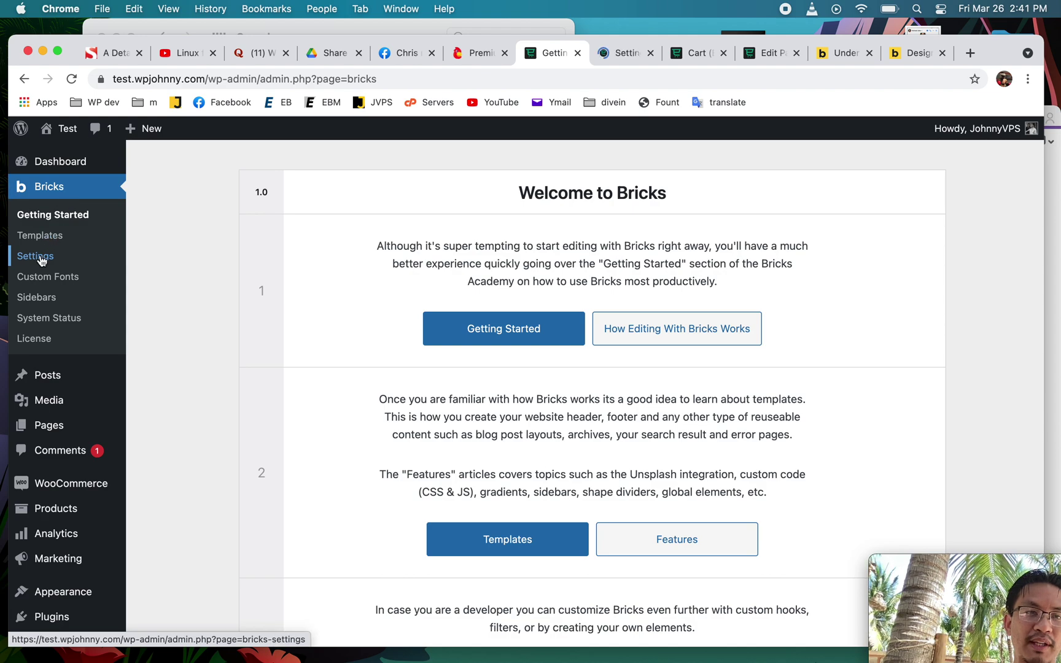
Step: Turn off saving Bricks data as Gutenberg data and save the settings
{"action": "left_click", "coordinate": [632, 54]}
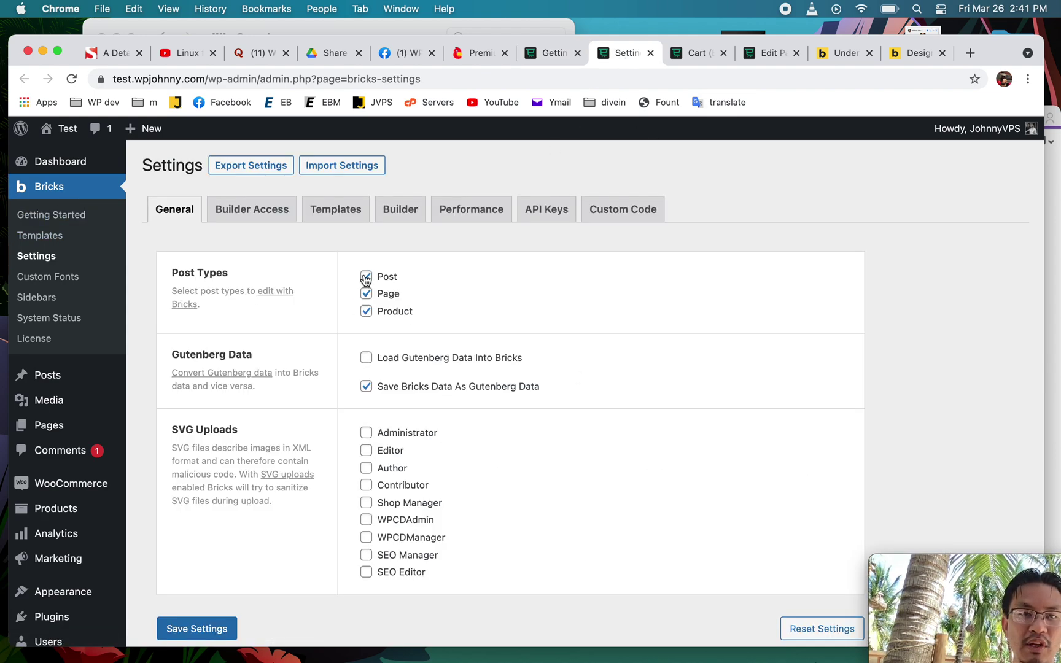
{"action": "left_click", "coordinate": [367, 389]}
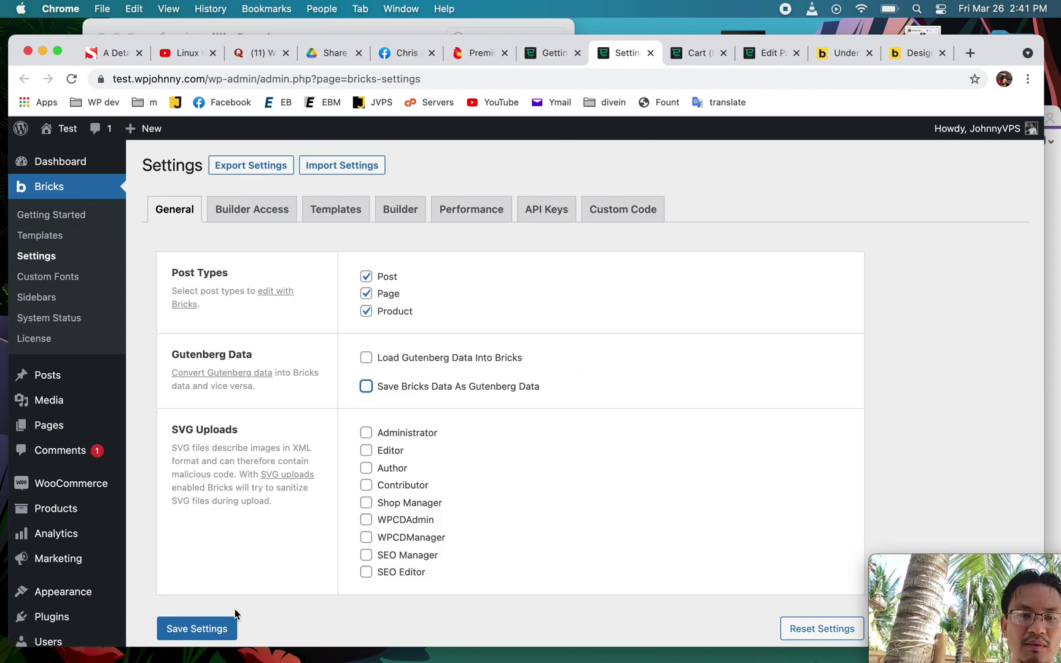
{"action": "left_click", "coordinate": [231, 624]}
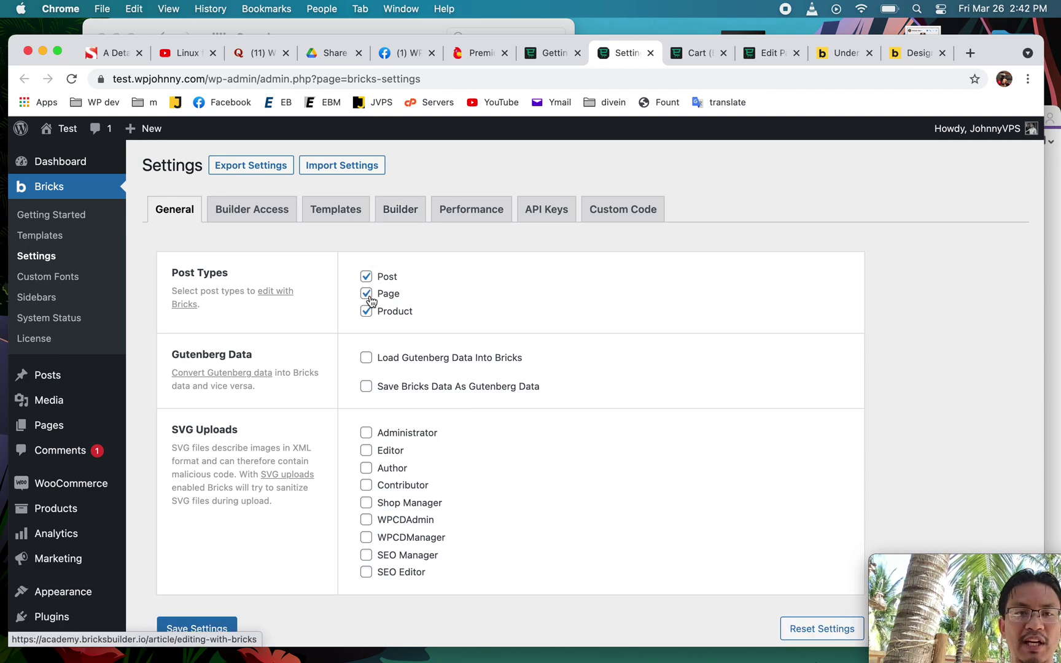
Step: Look over the Builder Access and Templates settings, including the Whitelist URLs field
{"action": "left_click", "coordinate": [273, 221]}
{"action": "left_click", "coordinate": [335, 221]}
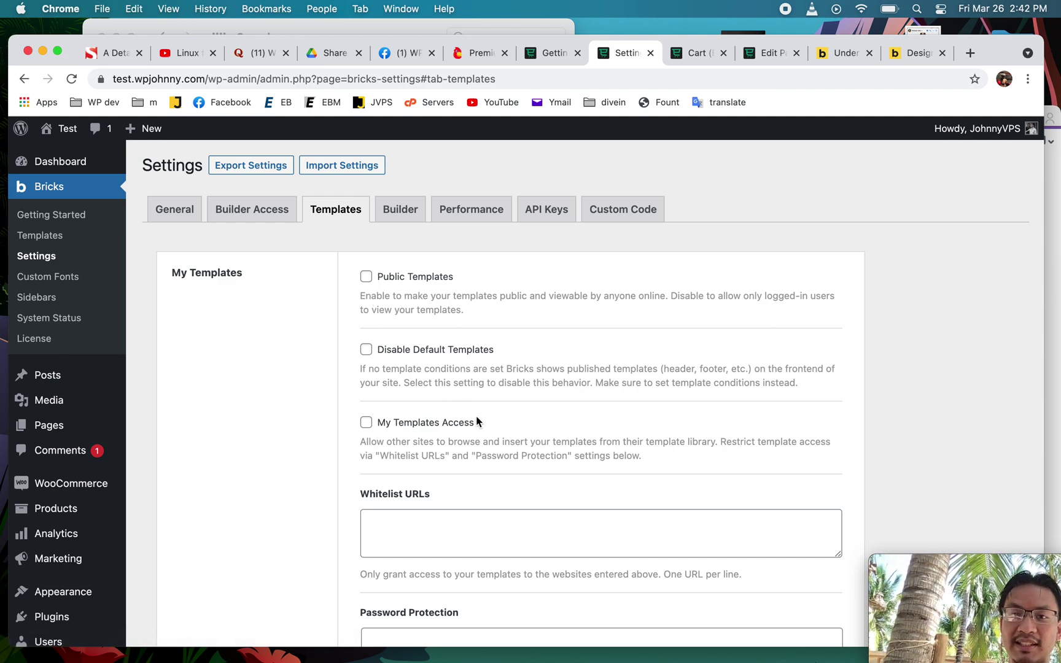
{"action": "scroll", "coordinate": [477, 422], "scroll_direction": "down", "scroll_amount": 2}
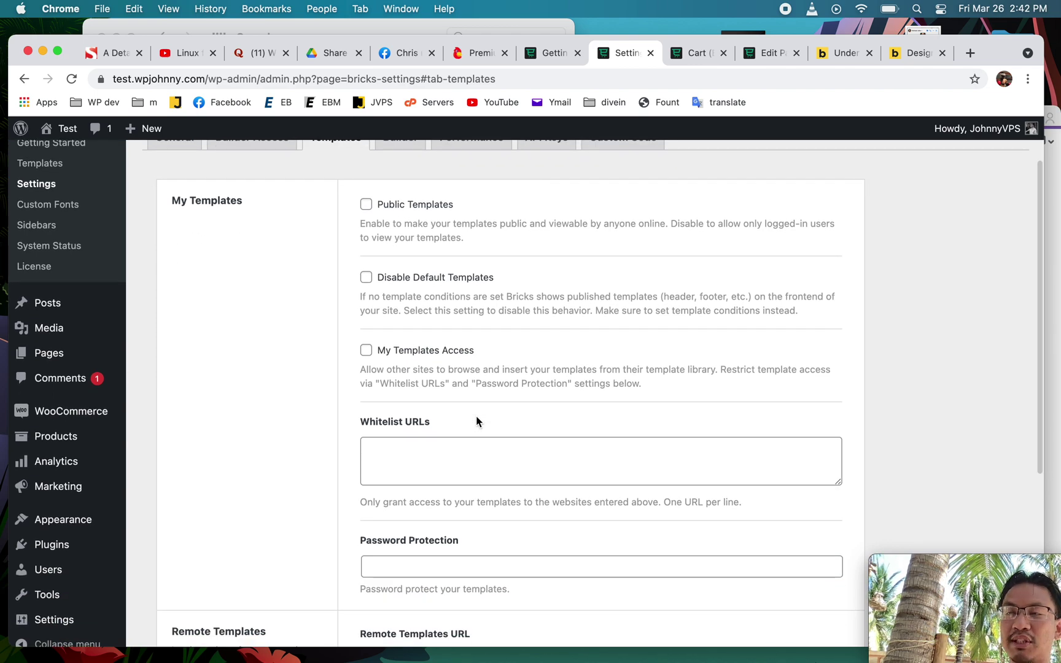
{"action": "left_click", "coordinate": [404, 460]}
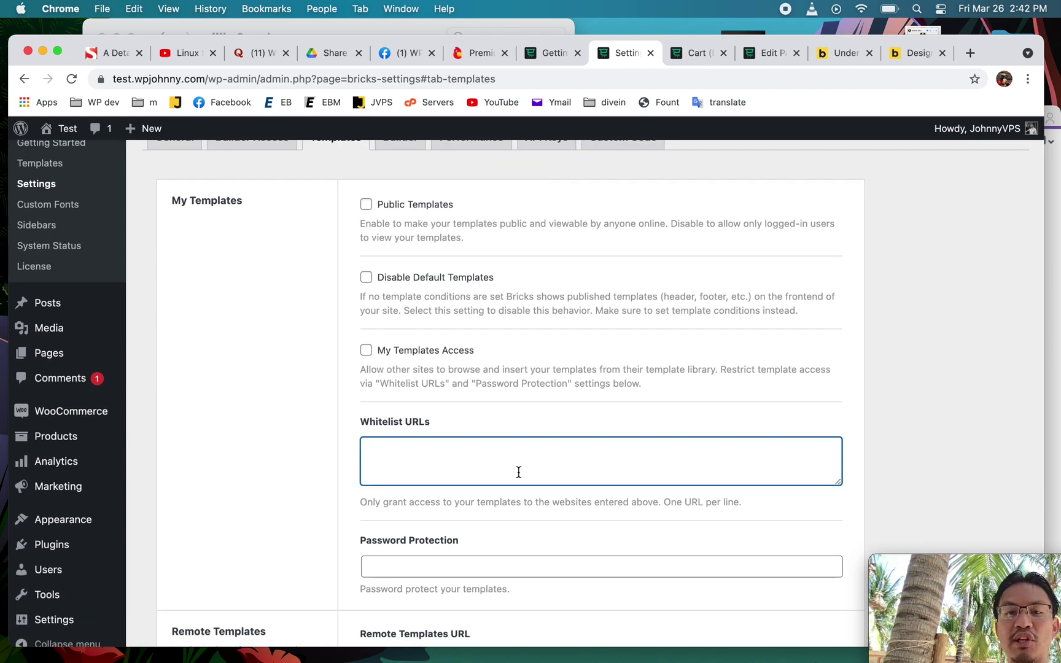
{"action": "scroll", "coordinate": [518, 471], "scroll_direction": "down", "scroll_amount": 5}
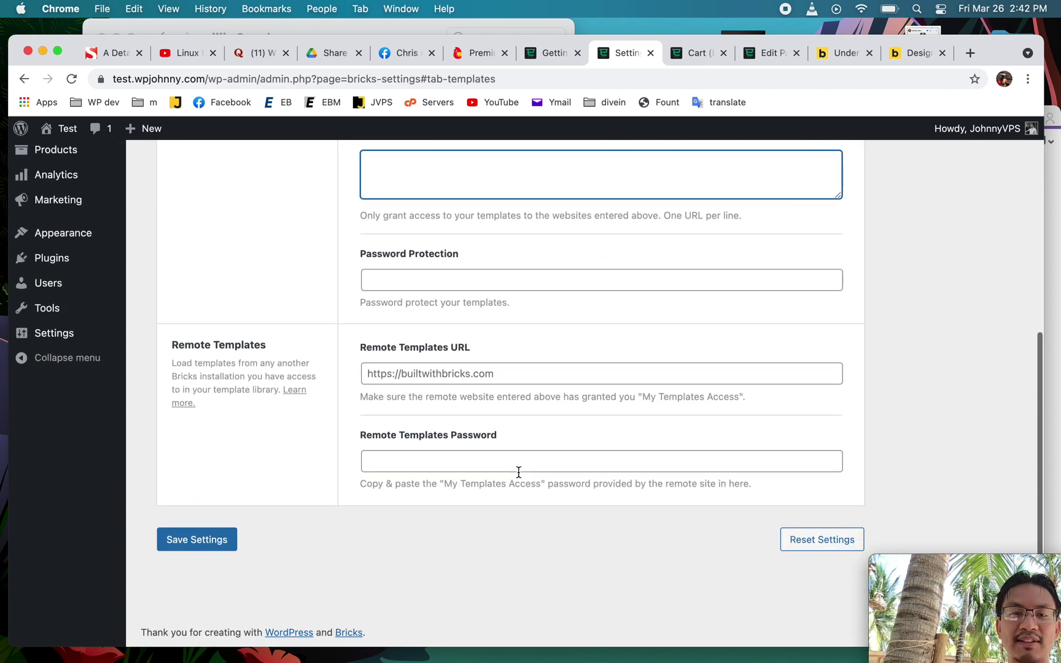
{"action": "scroll", "coordinate": [519, 471], "scroll_direction": "up", "scroll_amount": 5}
{"action": "scroll", "coordinate": [522, 334], "scroll_direction": "up", "scroll_amount": 3}
Step: Review the Performance, API Keys and Custom Code settings, then go back to General
{"action": "left_click", "coordinate": [421, 212]}
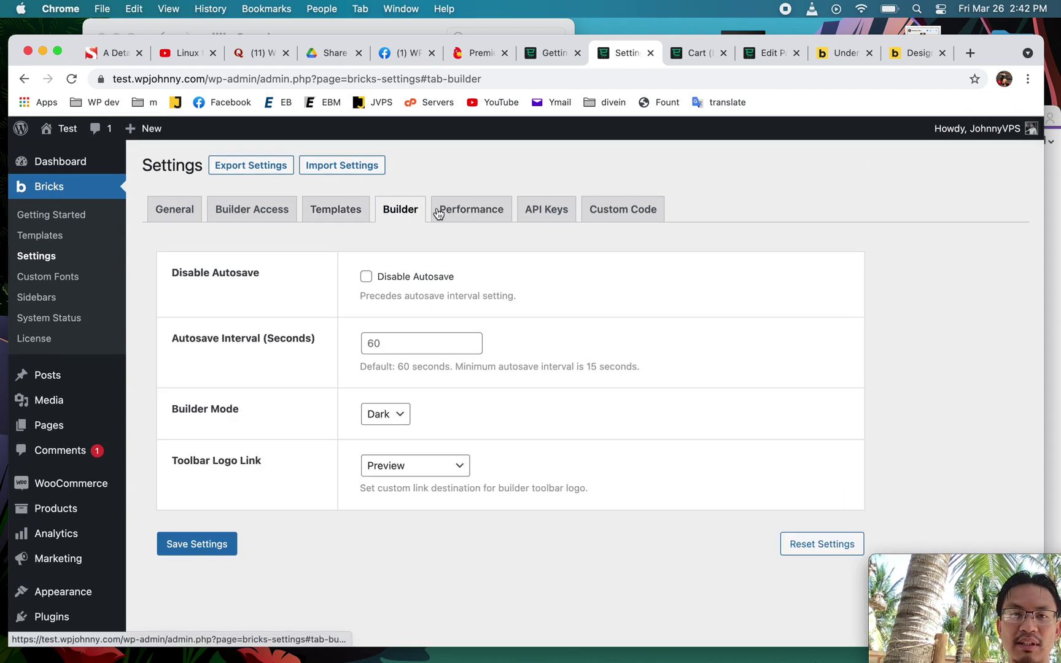
{"action": "left_click", "coordinate": [476, 212]}
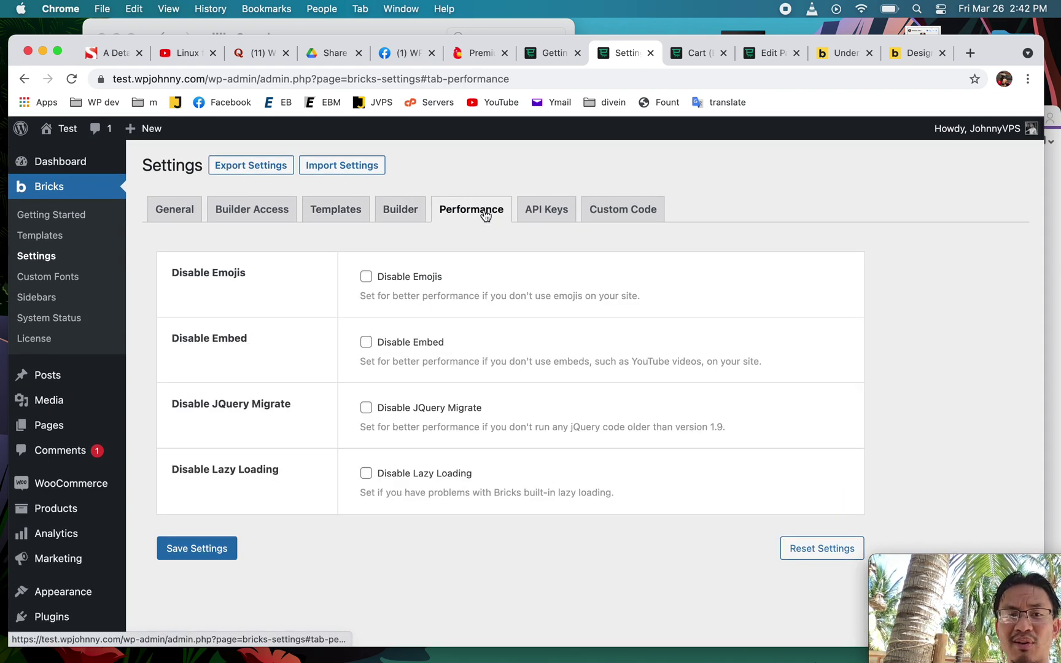
{"action": "left_click", "coordinate": [553, 212]}
{"action": "left_click", "coordinate": [608, 209]}
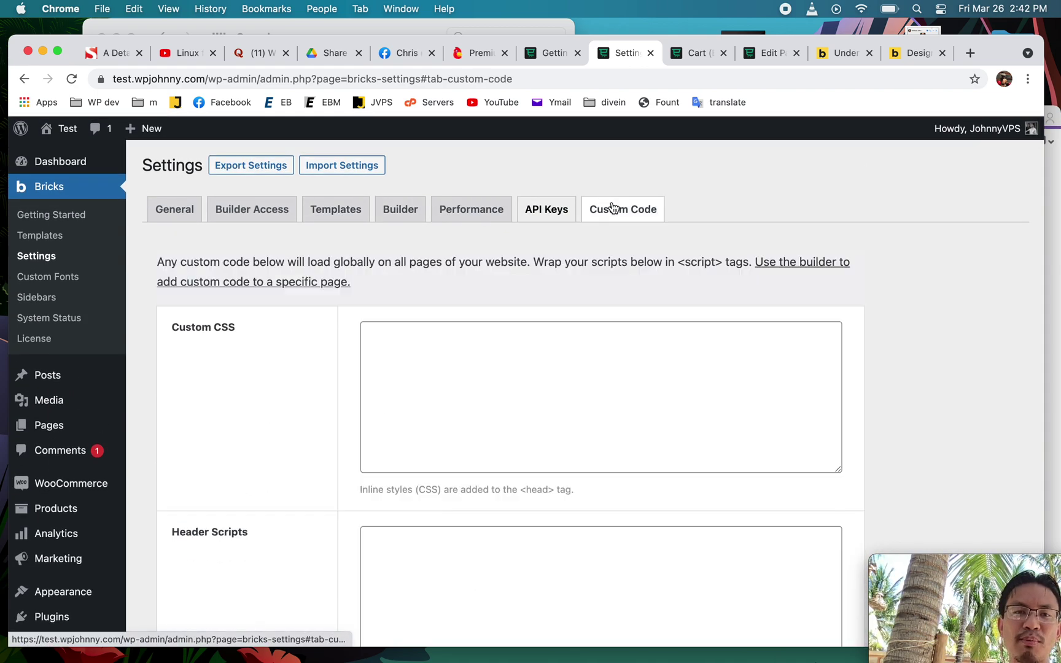
{"action": "left_click", "coordinate": [551, 212]}
{"action": "scroll", "coordinate": [377, 497], "scroll_direction": "down", "scroll_amount": 5}
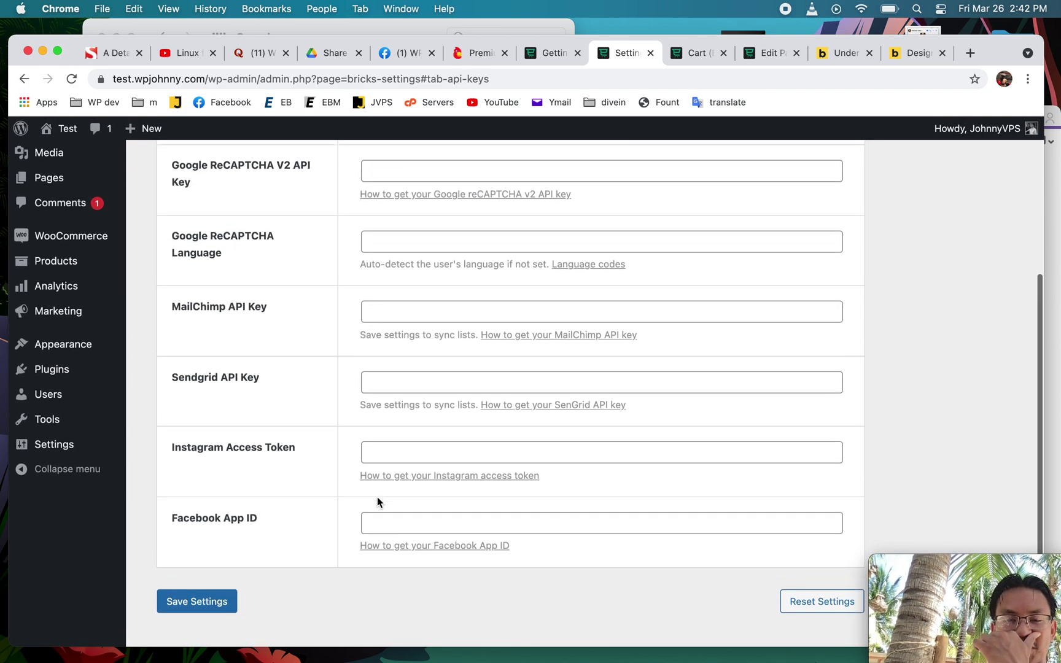
{"action": "scroll", "coordinate": [377, 502], "scroll_direction": "up", "scroll_amount": 2}
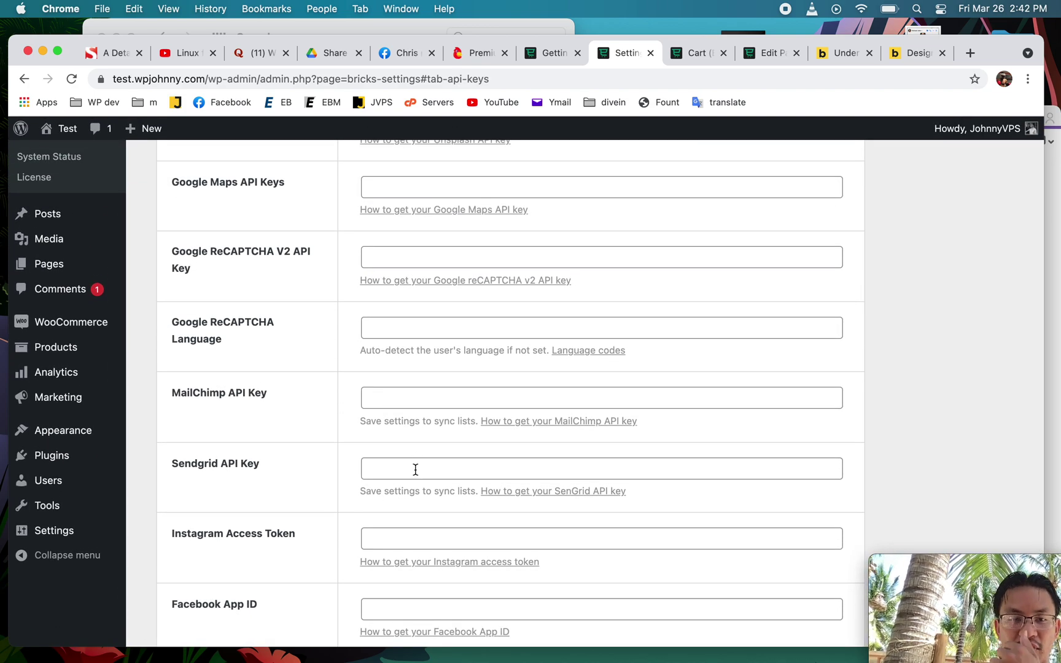
{"action": "scroll", "coordinate": [416, 470], "scroll_direction": "up", "scroll_amount": 4}
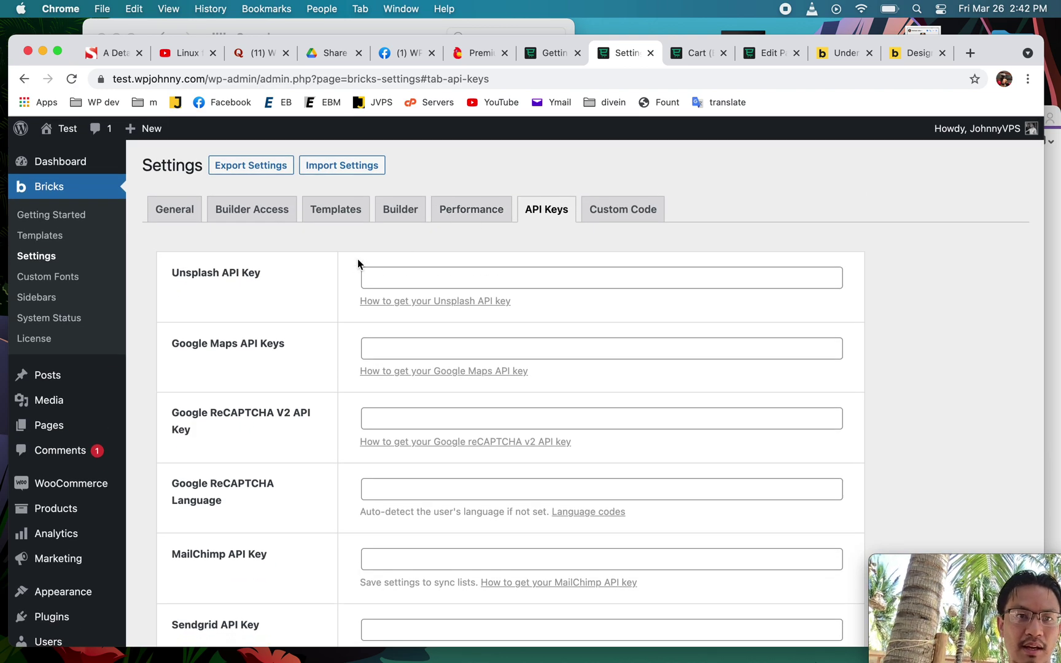
{"action": "left_click", "coordinate": [174, 209]}
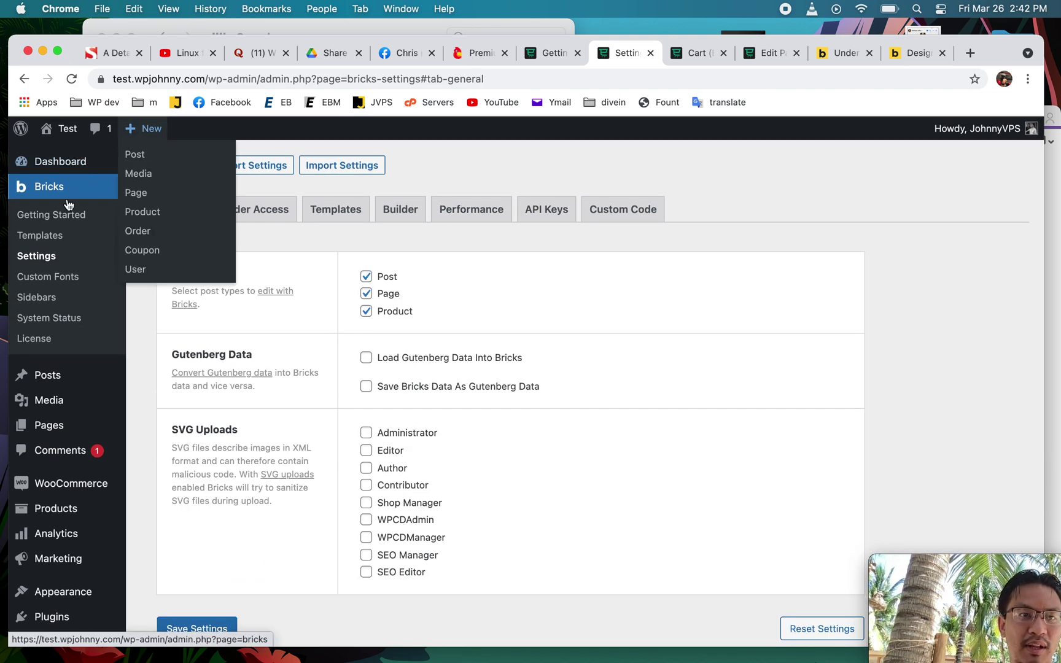
Step: Open the Pages list and close the leftover Cart and editor tabs without saving
{"action": "left_click", "coordinate": [49, 426]}
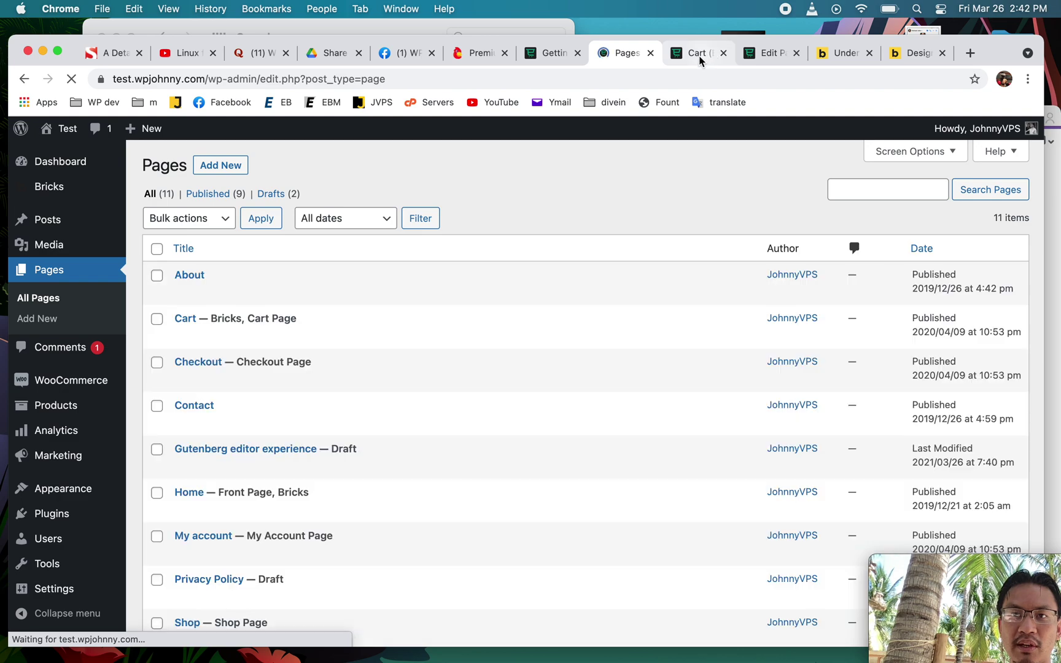
{"action": "left_click", "coordinate": [700, 55]}
{"action": "left_click", "coordinate": [723, 54]}
{"action": "left_click", "coordinate": [723, 54]}
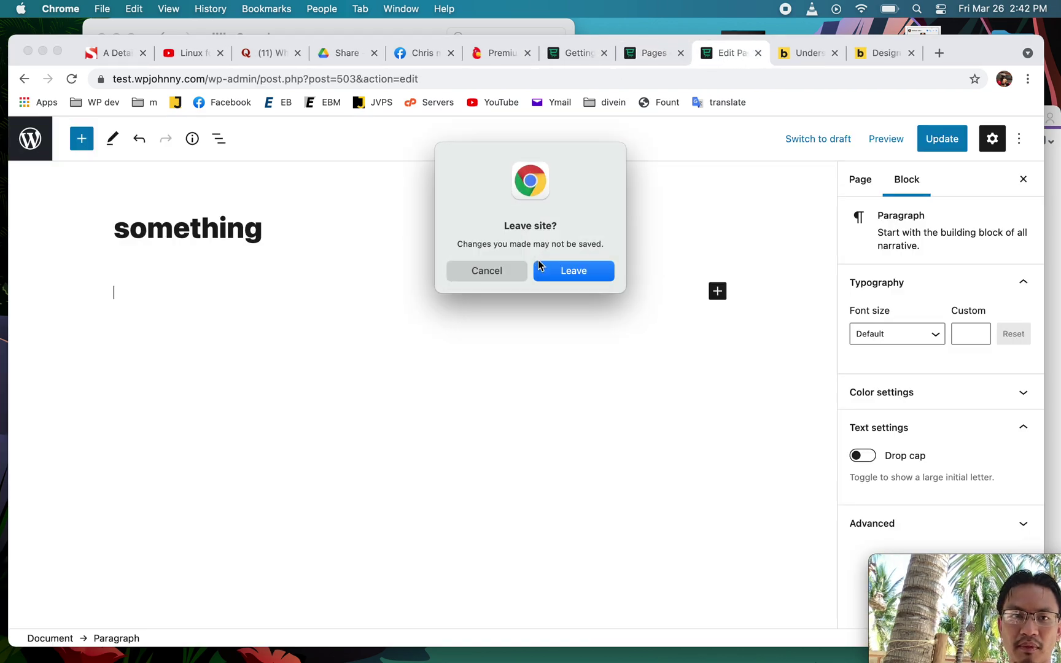
{"action": "left_click", "coordinate": [546, 271]}
{"action": "left_click", "coordinate": [716, 53]}
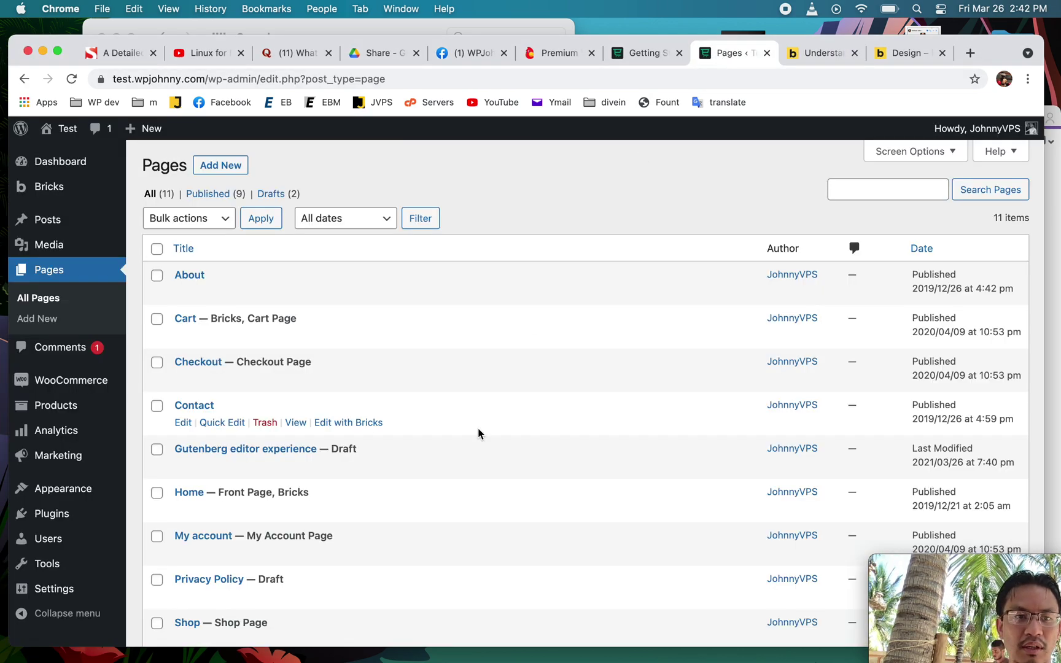
Step: Open 'something' in the block editor, close it unsaved, then open it with Bricks
{"action": "scroll", "coordinate": [479, 433], "scroll_direction": "down", "scroll_amount": 5}
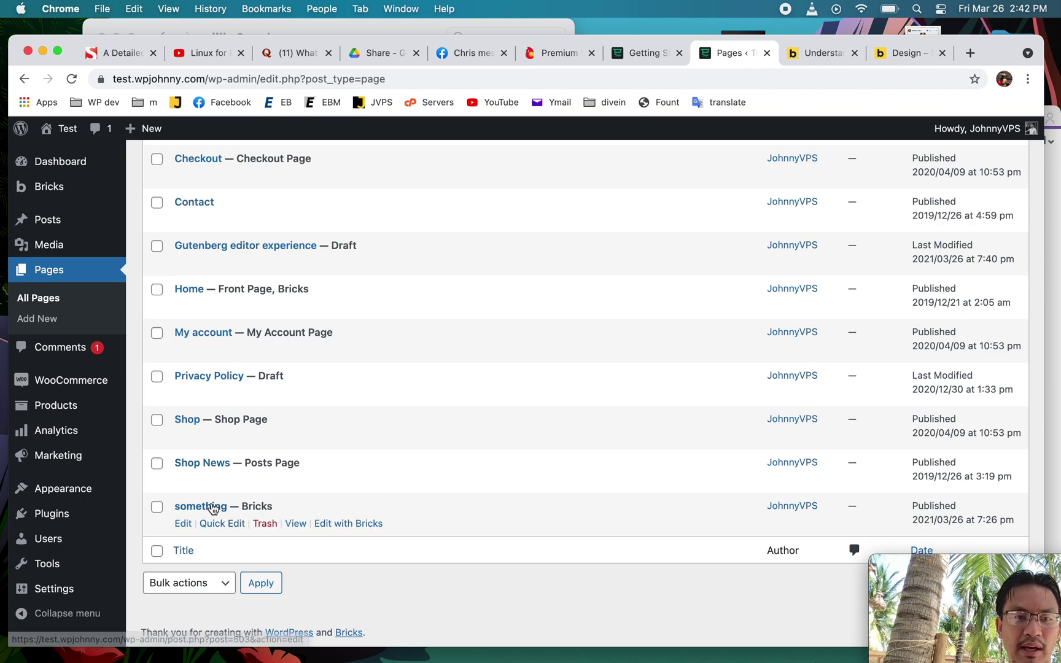
{"action": "left_click", "coordinate": [212, 509], "text": "super"}
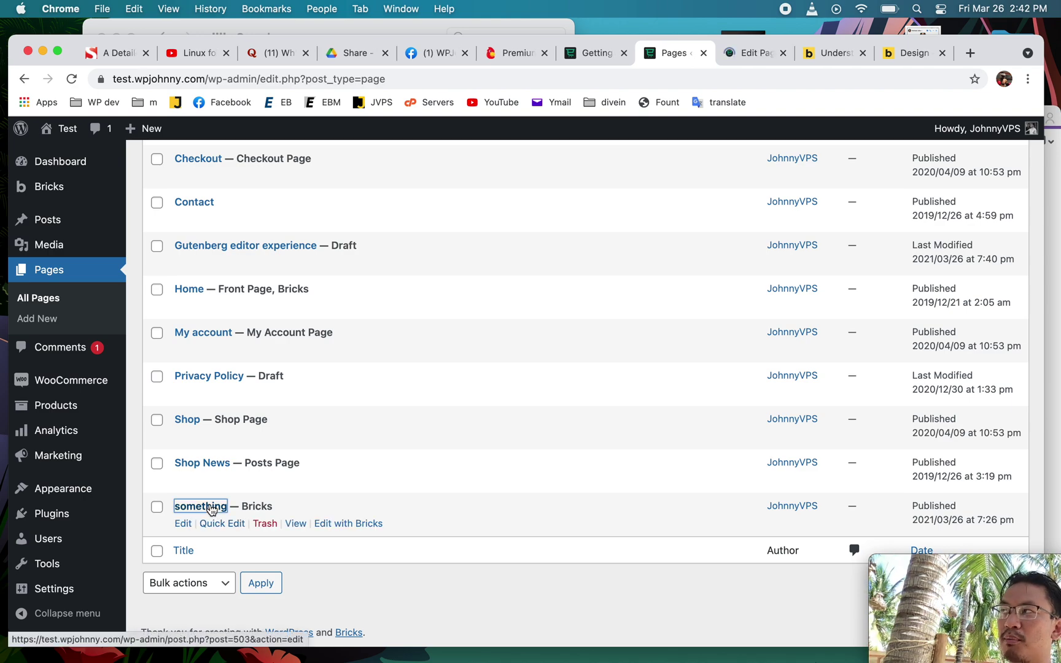
{"action": "left_click", "coordinate": [746, 55]}
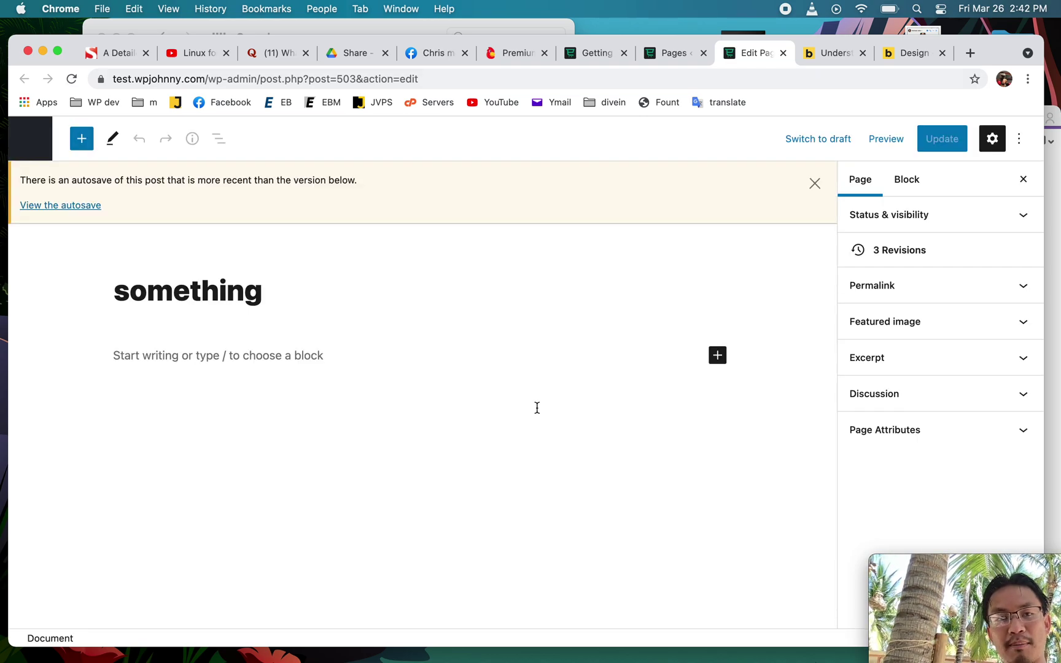
{"action": "left_click", "coordinate": [316, 355]}
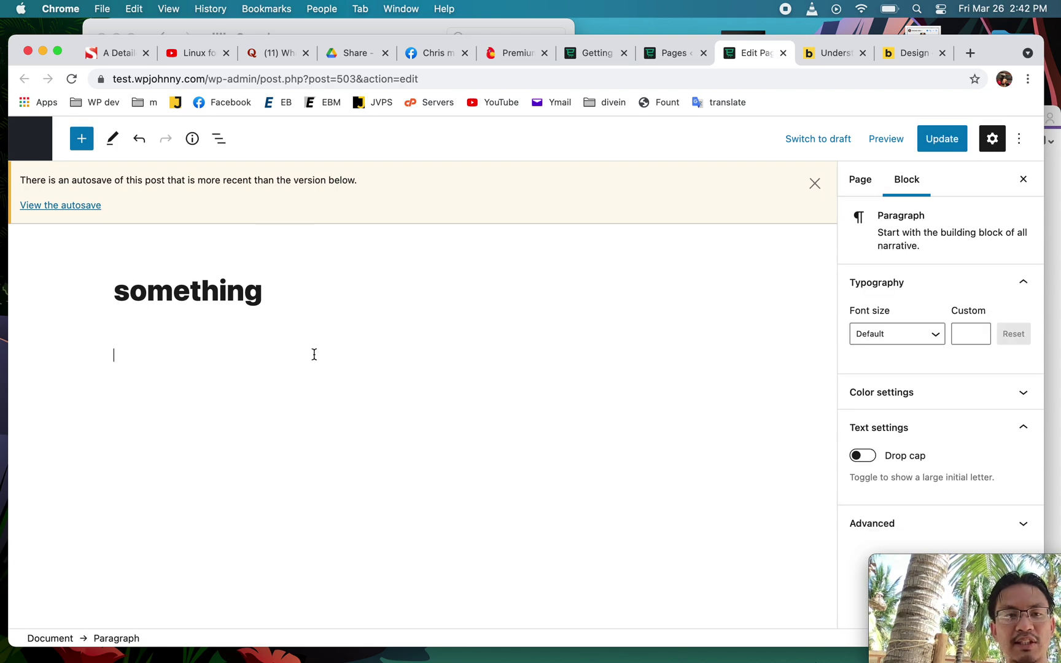
{"action": "left_click", "coordinate": [784, 52]}
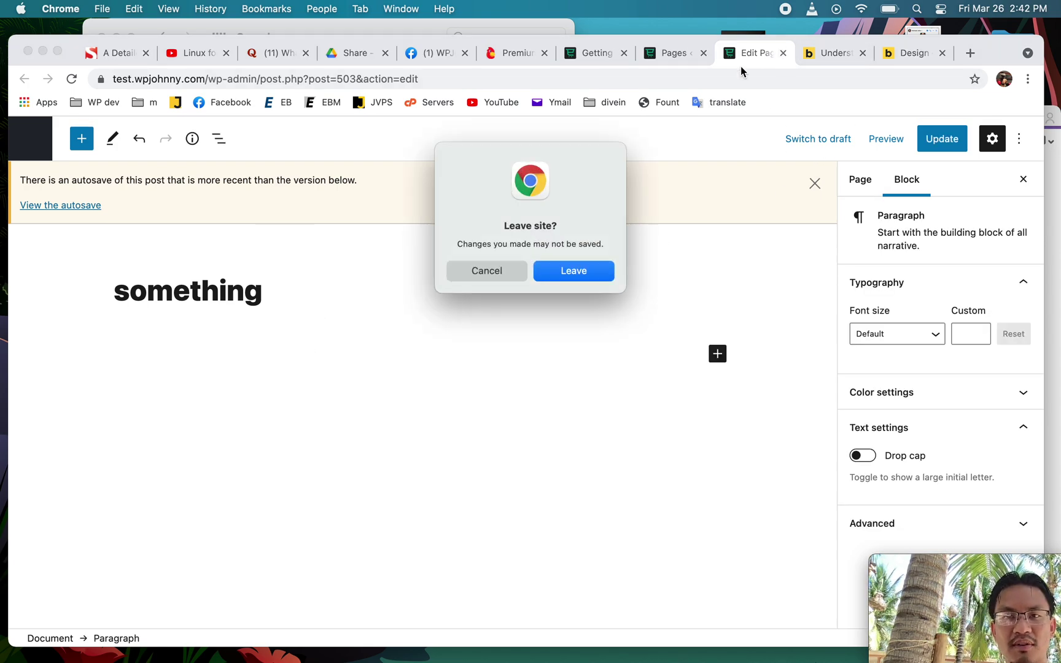
{"action": "left_click", "coordinate": [566, 279]}
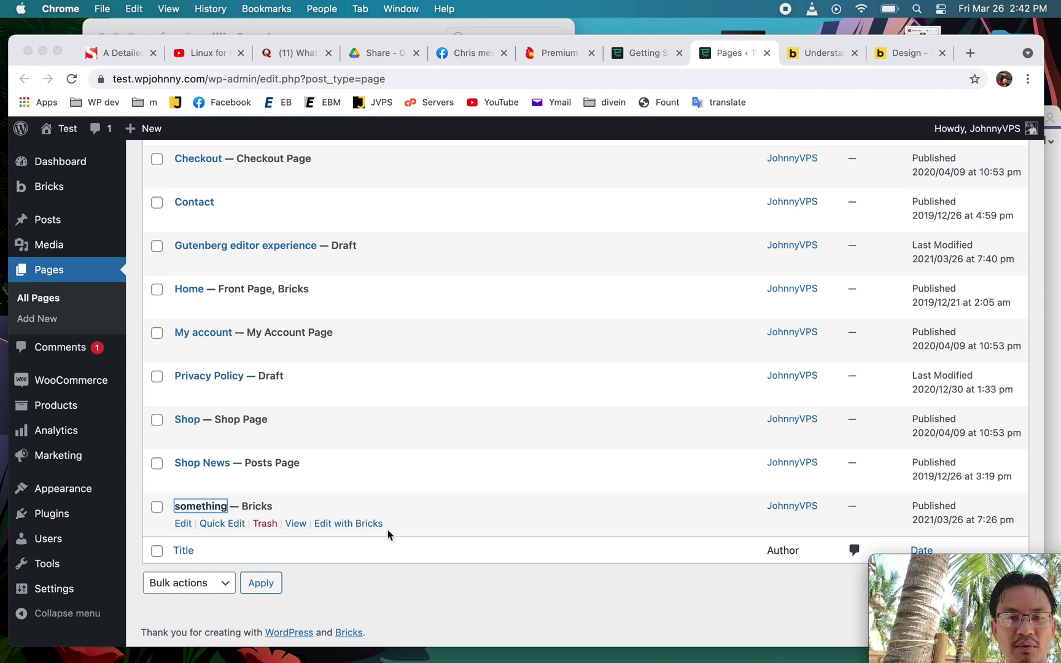
{"action": "left_click", "coordinate": [365, 524], "text": "super"}
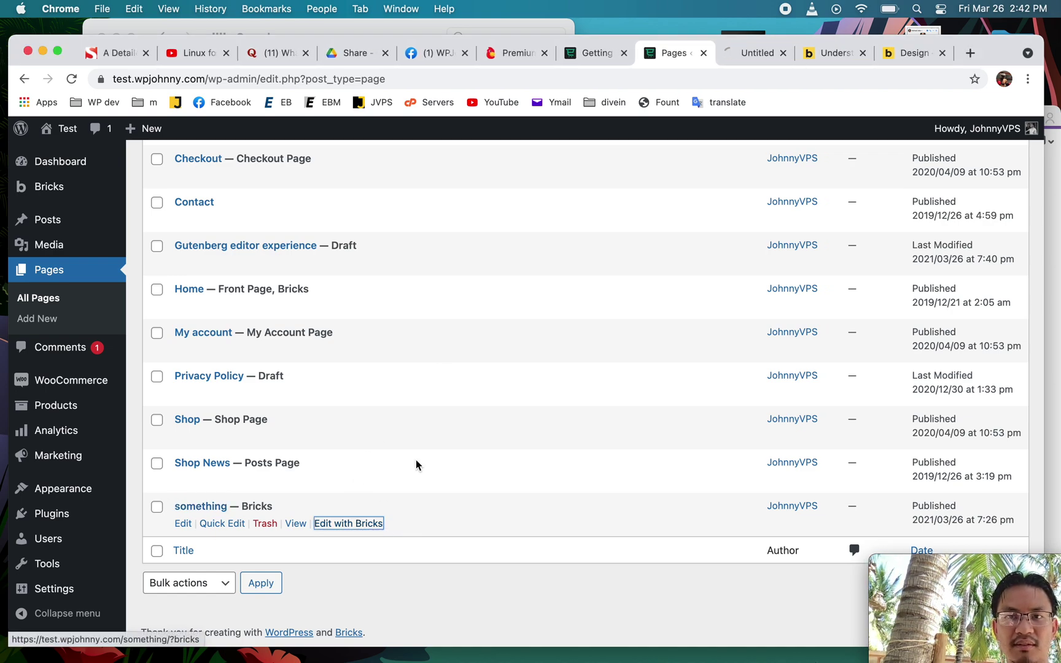
{"action": "left_click", "coordinate": [749, 55]}
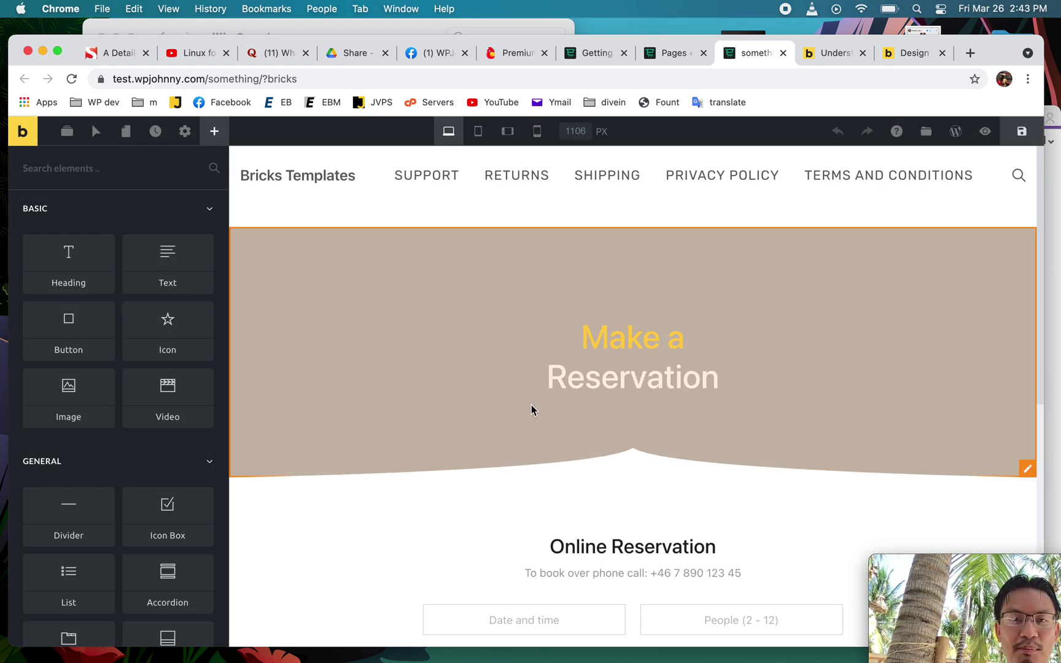
Step: Close the 'something' Bricks tab after viewing its Make a Reservation layout
{"action": "left_click", "coordinate": [785, 54]}
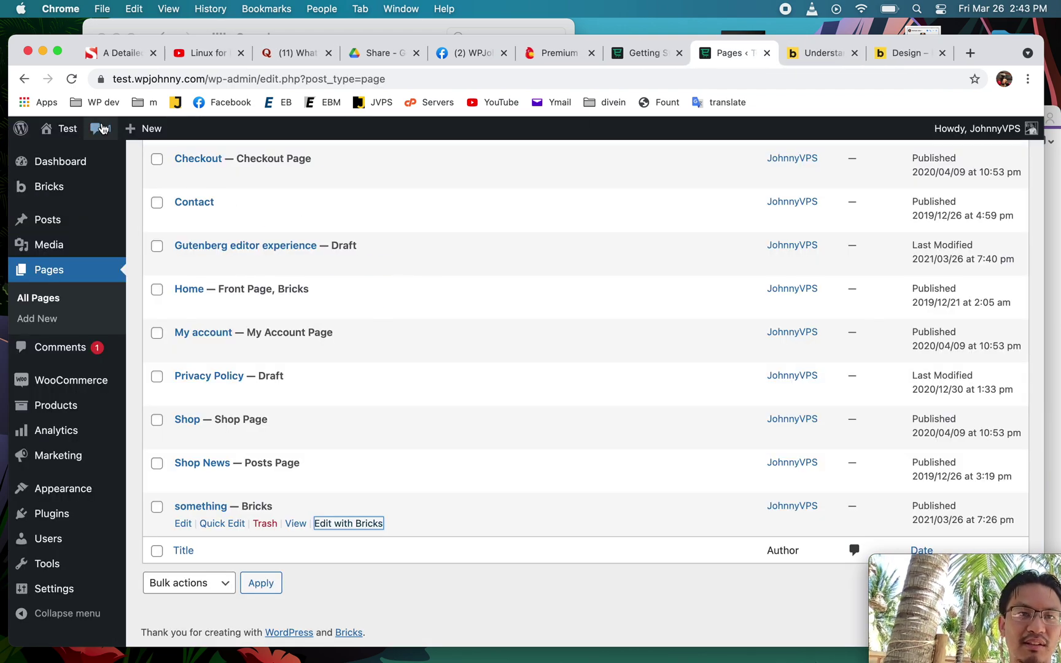
Step: Add a new page titled '1new', publish it, and go back to the Pages list
{"action": "mouse_move", "coordinate": [151, 132]}
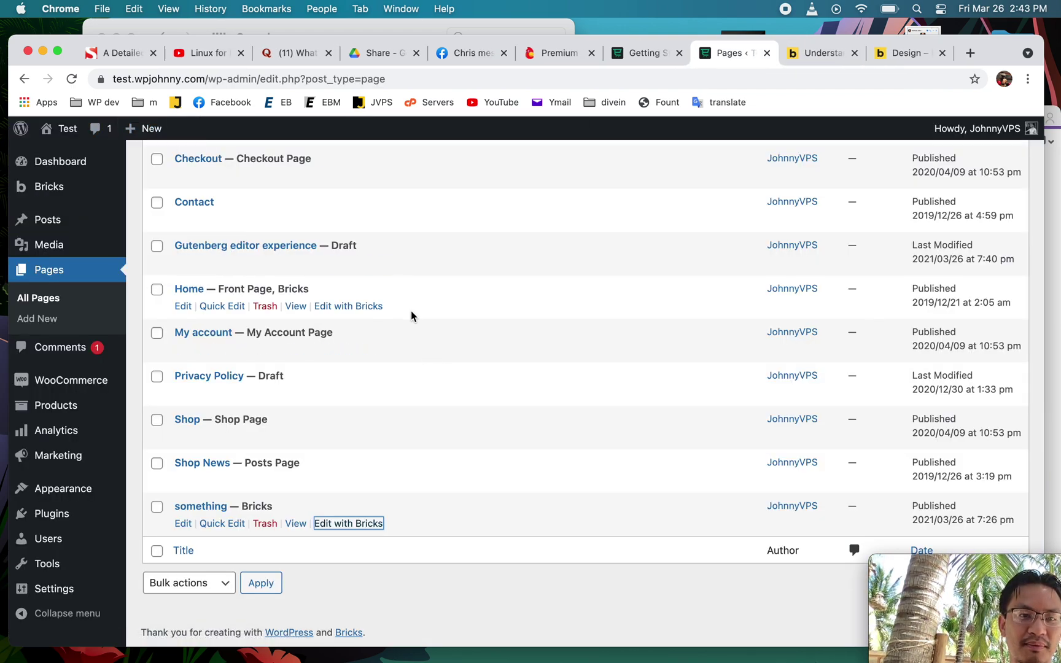
{"action": "scroll", "coordinate": [411, 313], "scroll_direction": "up", "scroll_amount": 5}
{"action": "left_click", "coordinate": [220, 167]}
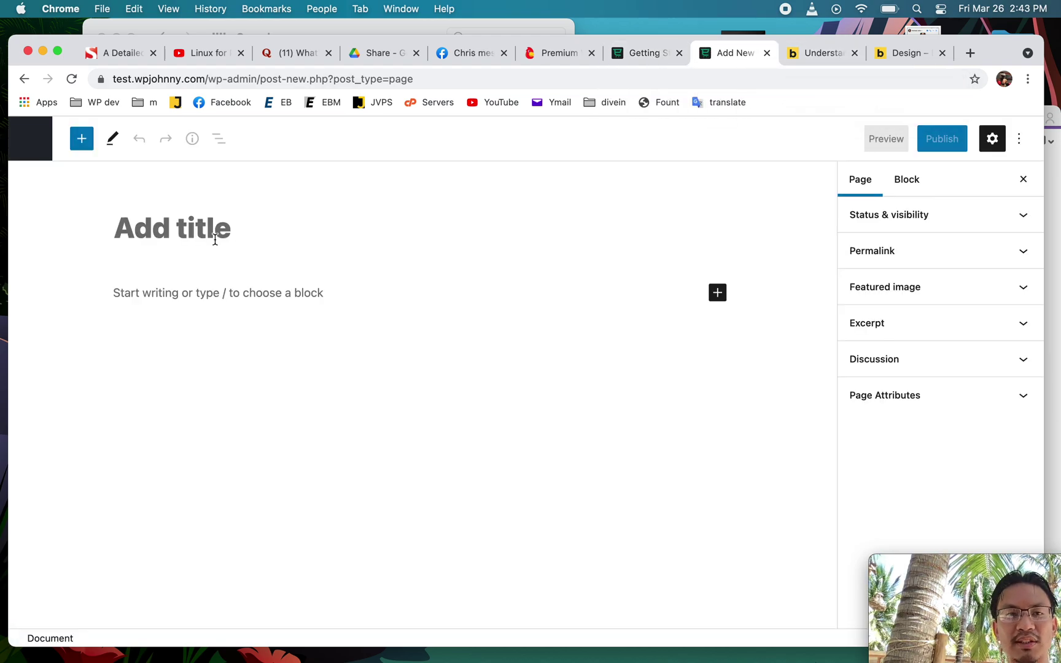
{"action": "left_click", "coordinate": [216, 232]}
{"action": "type", "text": "1new"}
{"action": "left_click", "coordinate": [942, 139]}
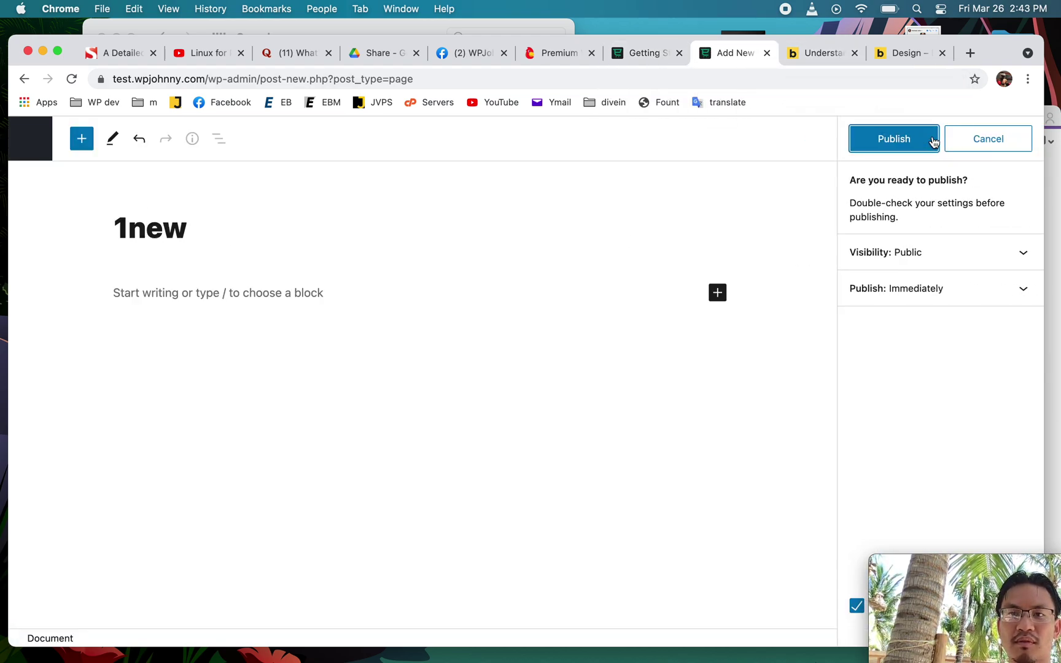
{"action": "left_click", "coordinate": [913, 138]}
{"action": "left_click", "coordinate": [643, 52]}
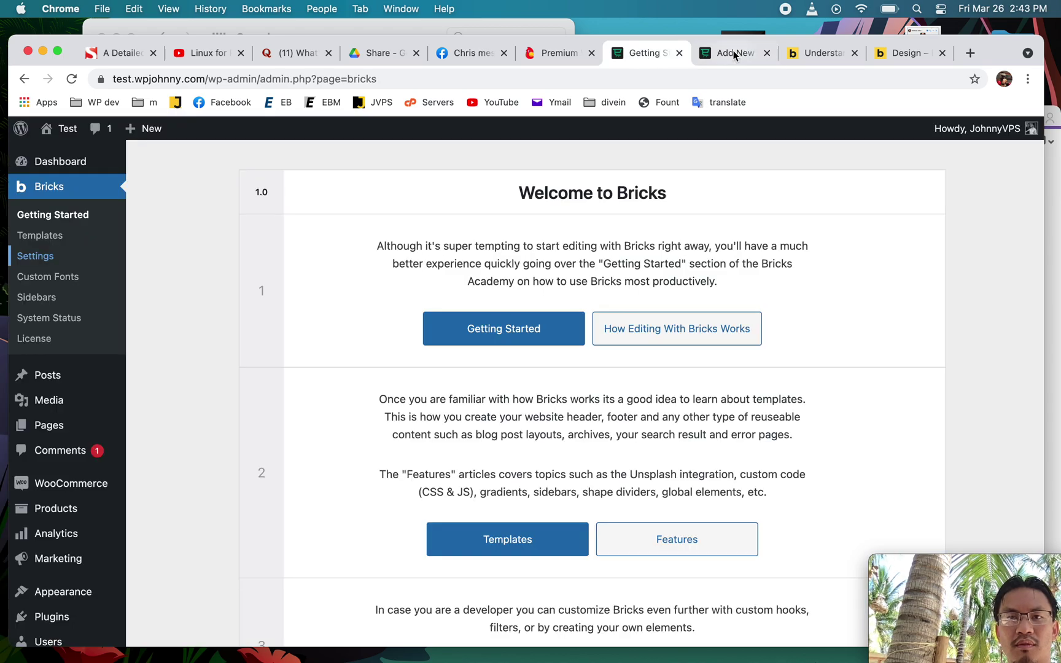
{"action": "left_click", "coordinate": [734, 49]}
{"action": "left_click", "coordinate": [27, 137]}
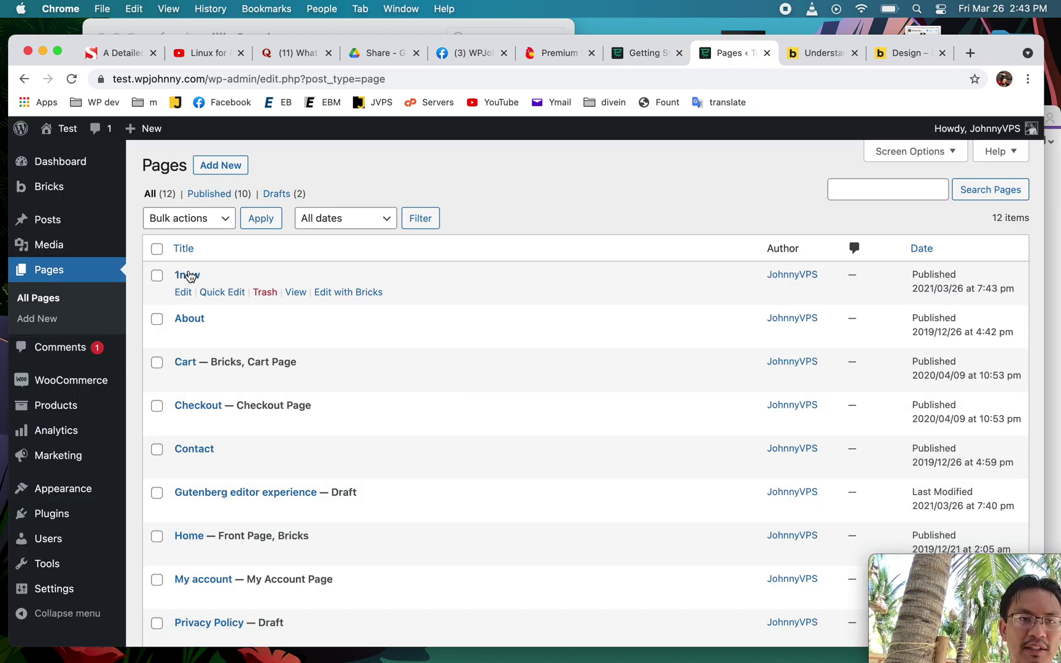
Step: Use Edit with Bricks on the '1new' row in the Pages list
{"action": "left_click", "coordinate": [367, 294]}
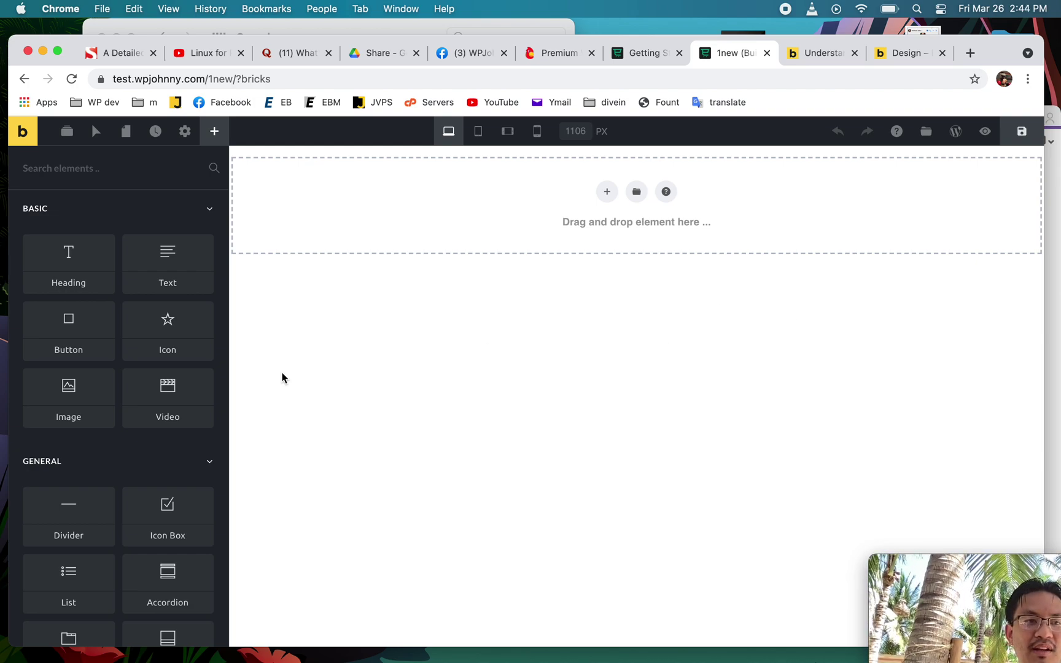
Step: Search the community templates for 'header' and insert the Rank header template
{"action": "scroll", "coordinate": [115, 405], "scroll_direction": "down", "scroll_amount": 20}
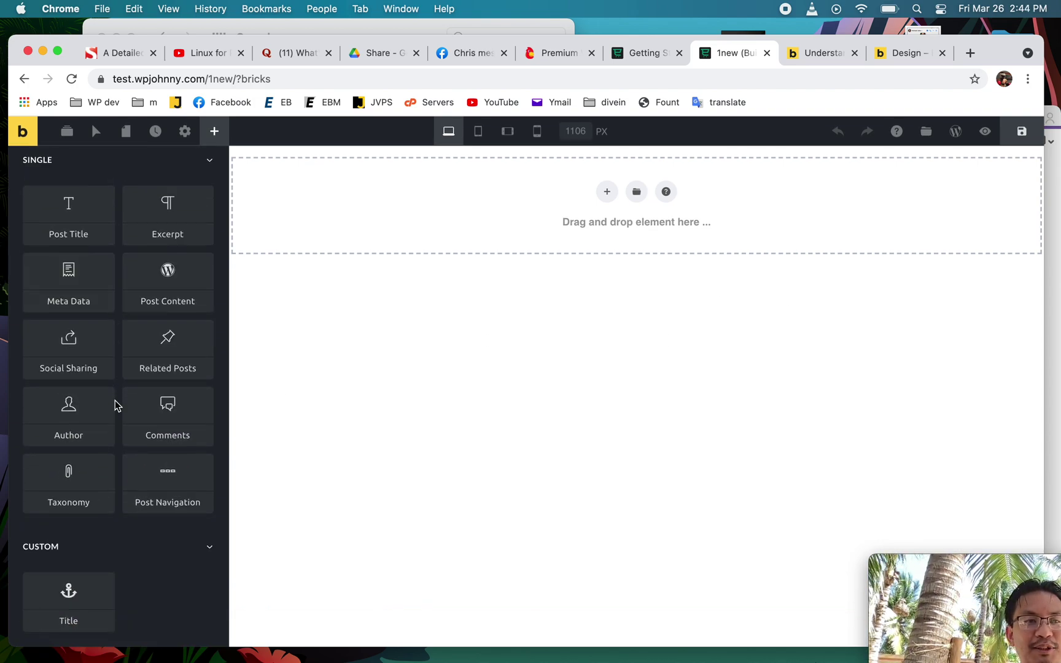
{"action": "scroll", "coordinate": [161, 254], "scroll_direction": "up", "scroll_amount": 20}
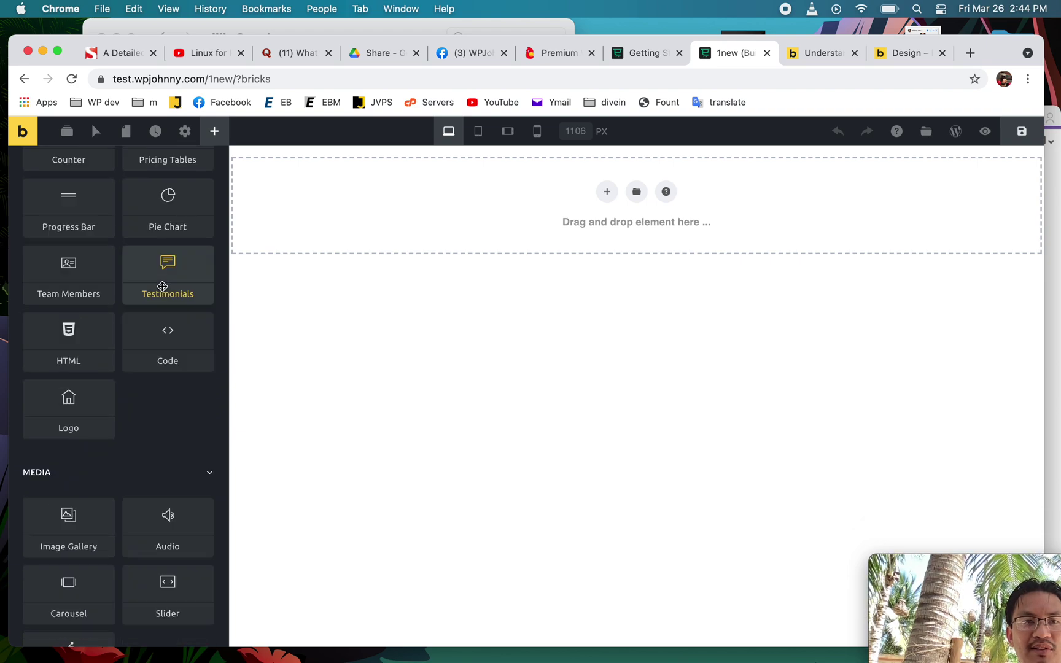
{"action": "left_click", "coordinate": [932, 133]}
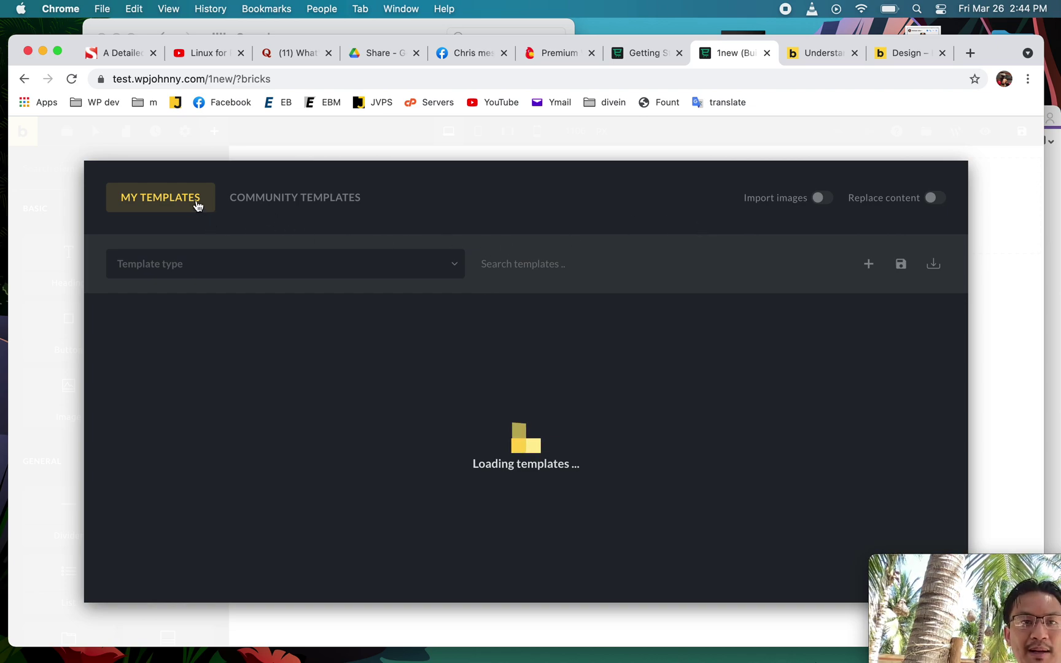
{"action": "left_click", "coordinate": [296, 203]}
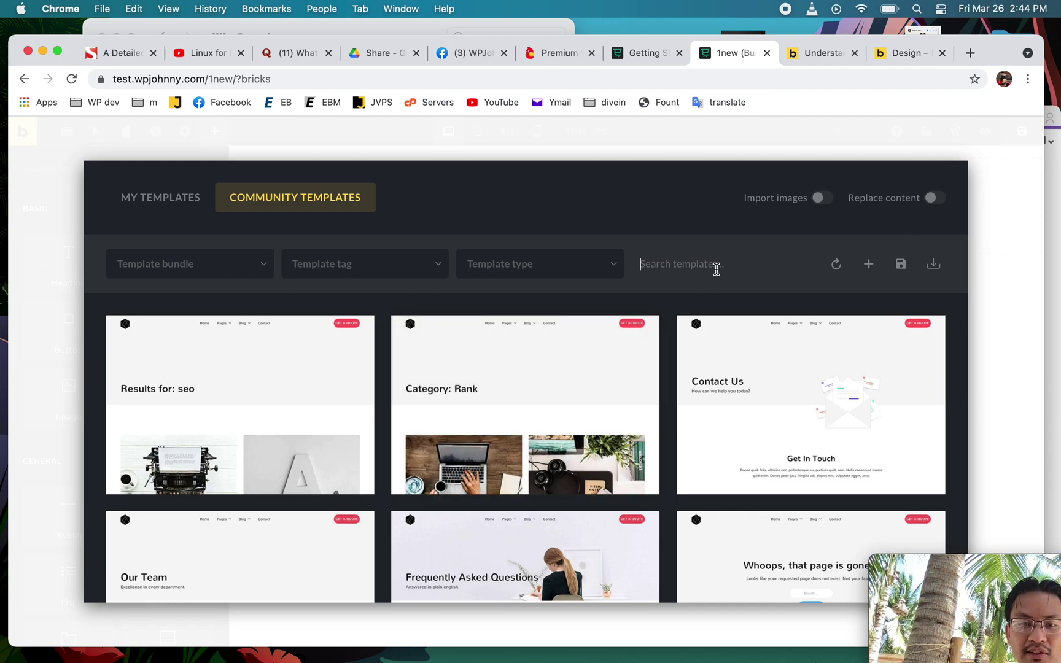
{"action": "type", "text": "header"}
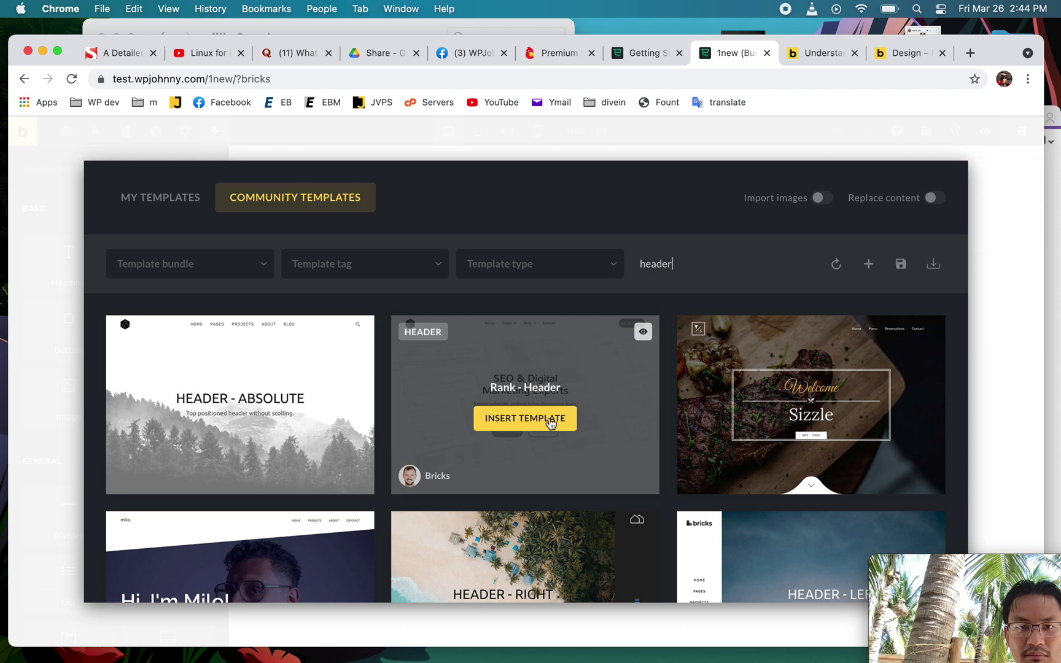
{"action": "left_click", "coordinate": [547, 419]}
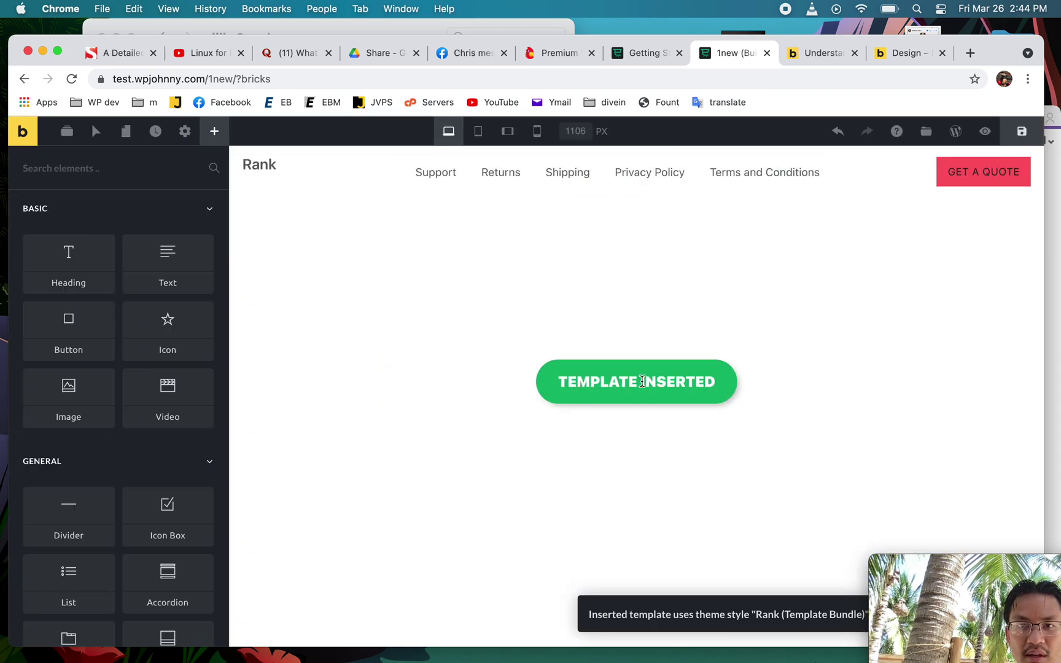
Step: Insert the Sizzle - Reservations community template below the Rank header
{"action": "left_click", "coordinate": [926, 132]}
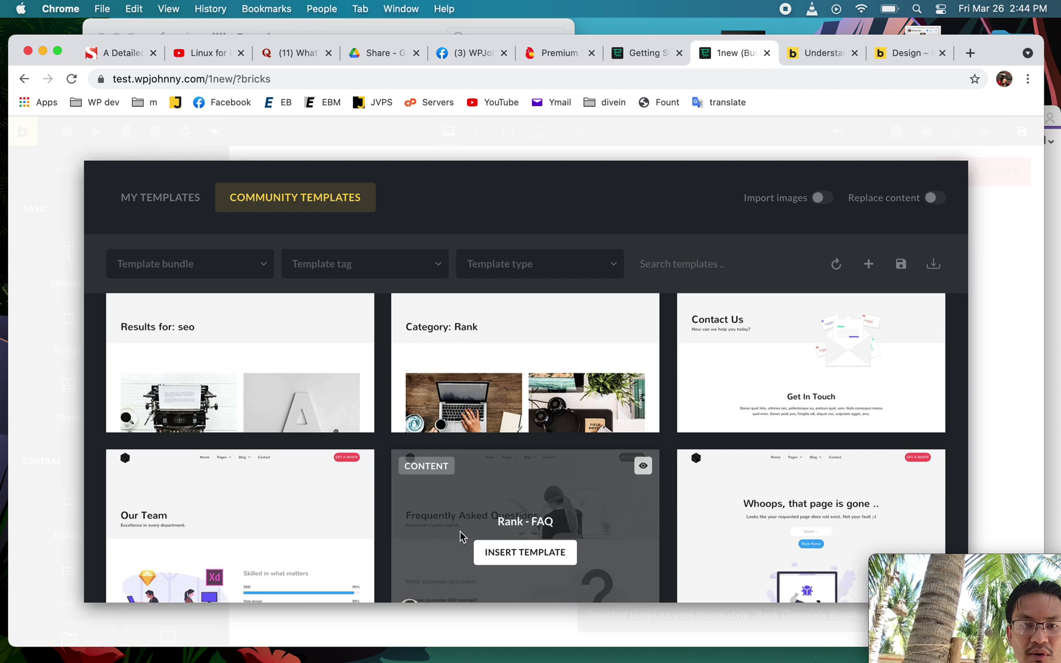
{"action": "scroll", "coordinate": [460, 531], "scroll_direction": "down", "scroll_amount": 10}
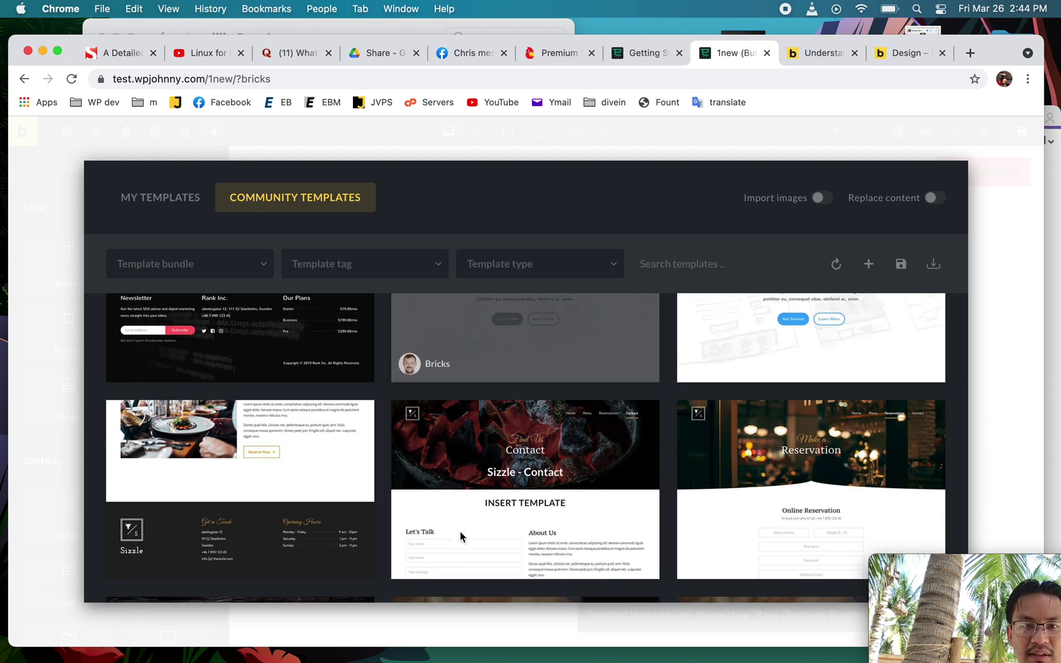
{"action": "scroll", "coordinate": [460, 531], "scroll_direction": "down", "scroll_amount": 1}
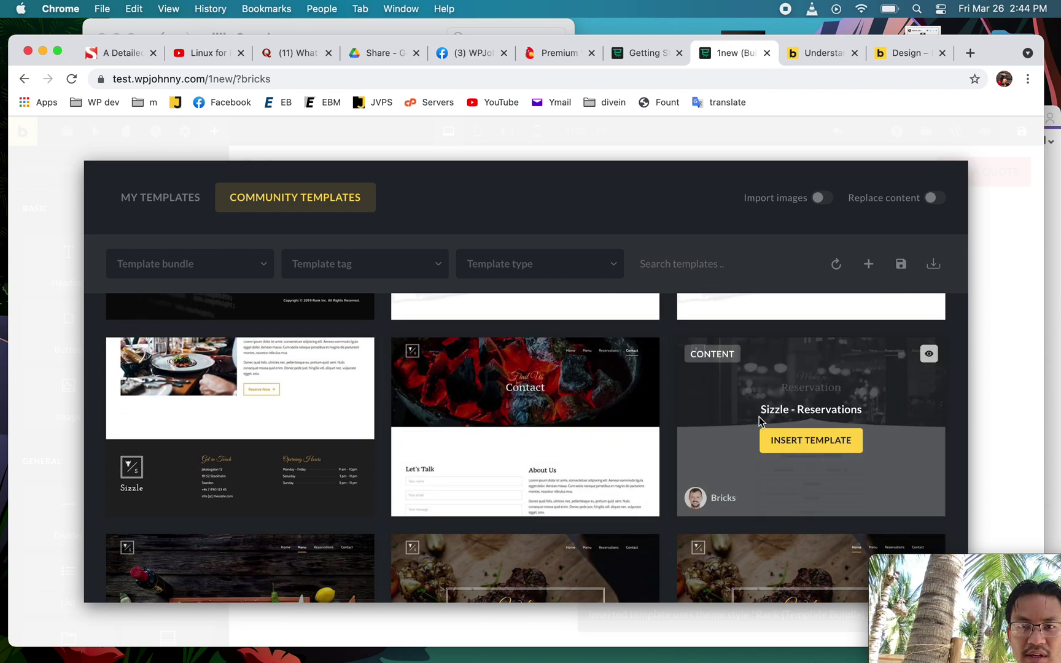
{"action": "scroll", "coordinate": [810, 455], "scroll_direction": "down", "scroll_amount": 3}
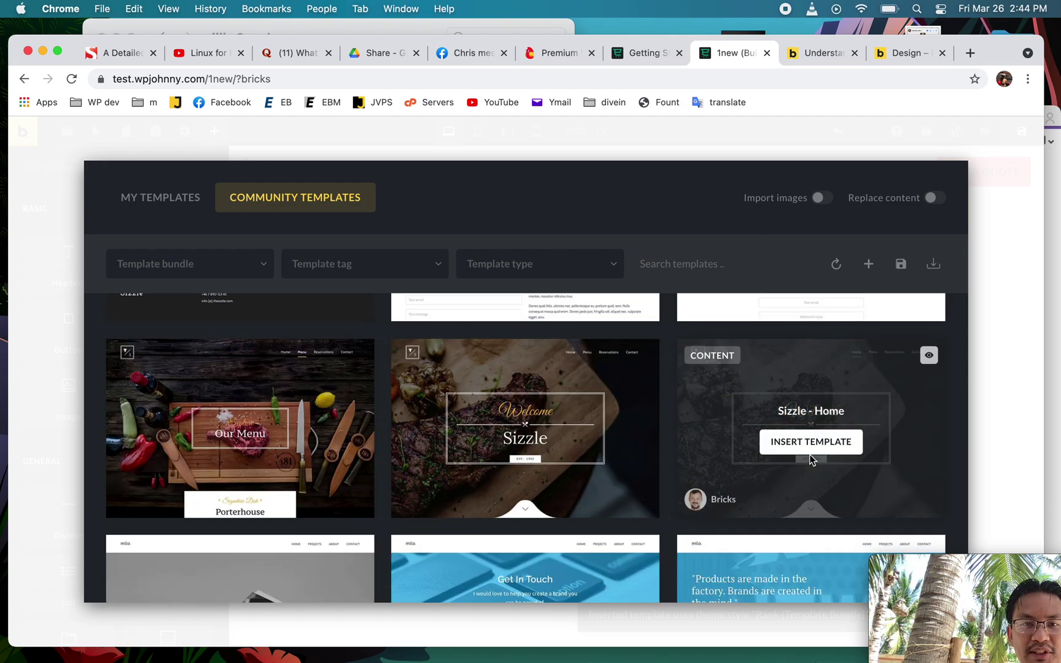
{"action": "scroll", "coordinate": [787, 461], "scroll_direction": "up", "scroll_amount": 4}
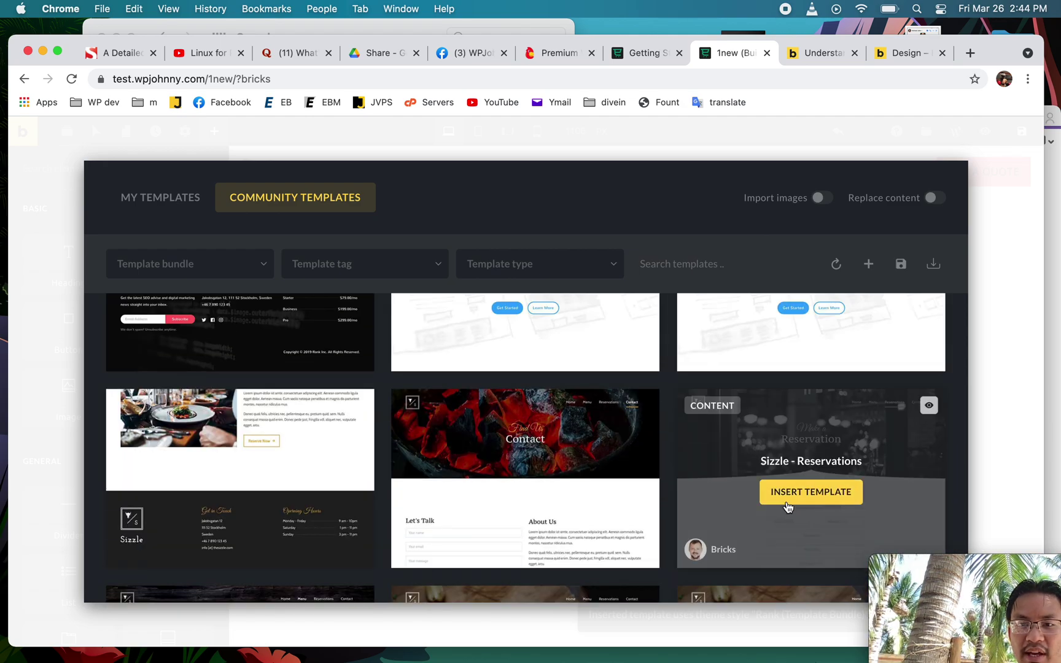
{"action": "left_click", "coordinate": [788, 499]}
{"action": "scroll", "coordinate": [457, 458], "scroll_direction": "down", "scroll_amount": 6}
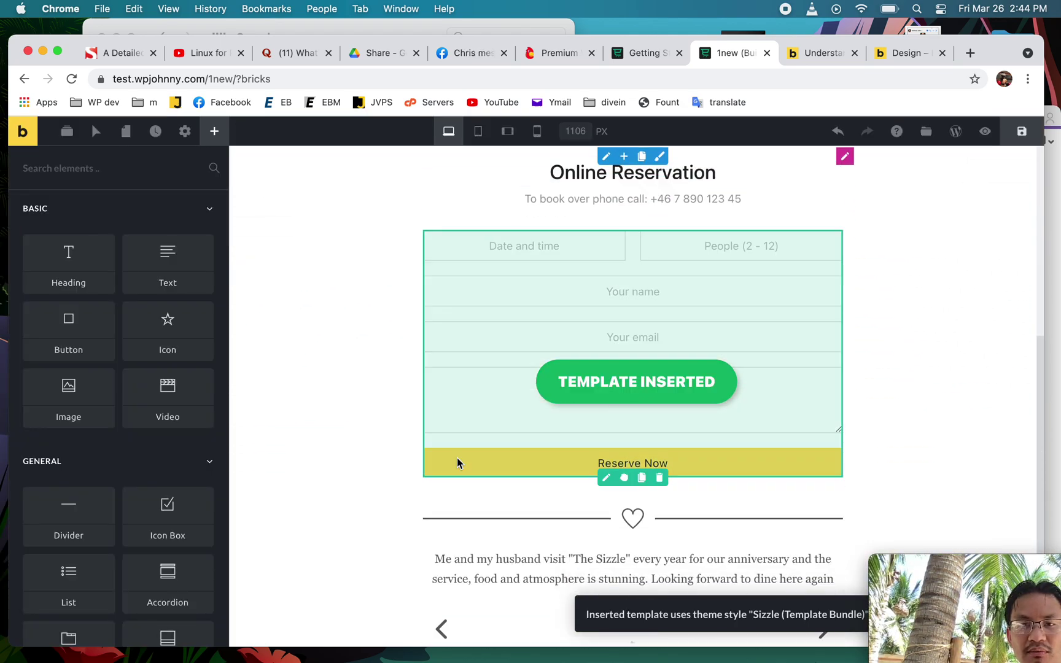
{"action": "scroll", "coordinate": [637, 331], "scroll_direction": "up", "scroll_amount": 4}
{"action": "scroll", "coordinate": [637, 432], "scroll_direction": "down", "scroll_amount": 3}
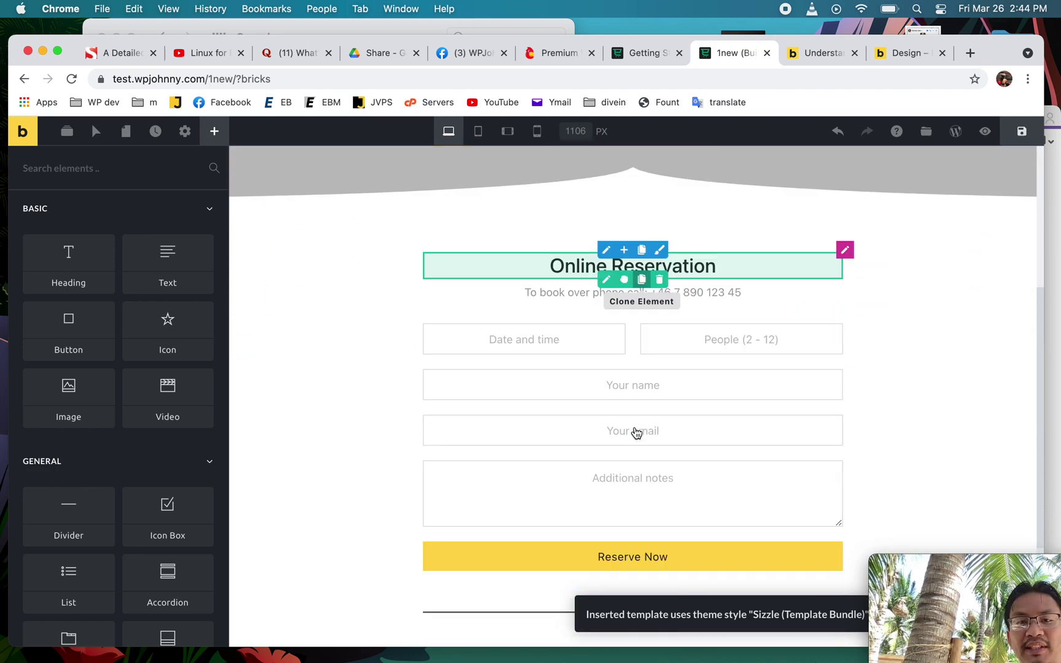
{"action": "scroll", "coordinate": [637, 433], "scroll_direction": "down", "scroll_amount": 2}
Step: Select the reservation form and expand the Layout group in its Style settings
{"action": "left_click", "coordinate": [652, 329]}
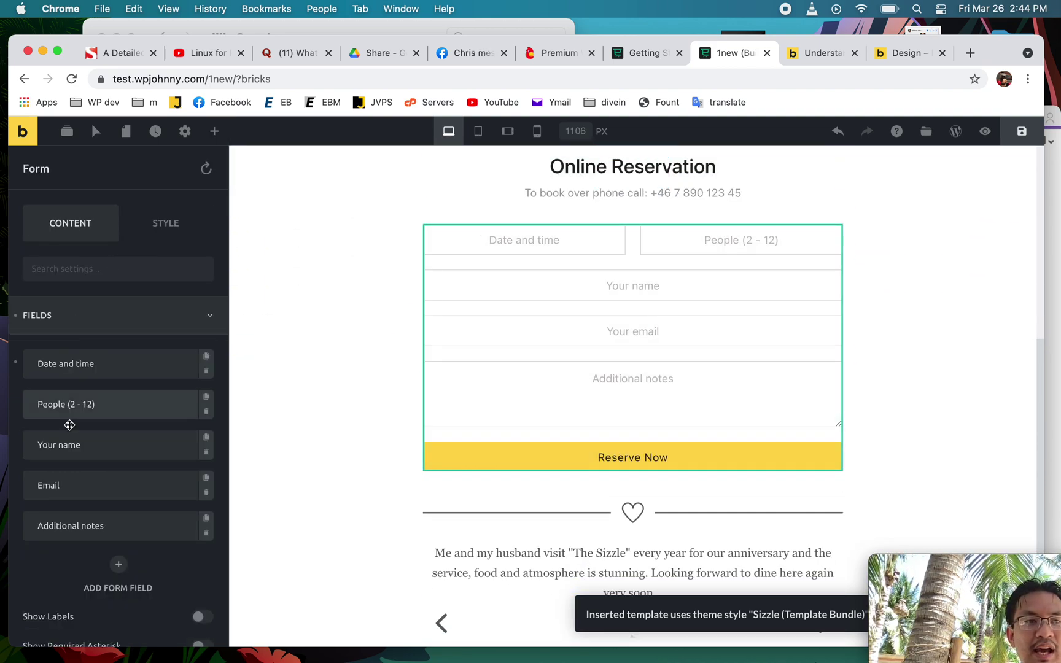
{"action": "scroll", "coordinate": [96, 533], "scroll_direction": "down", "scroll_amount": 10}
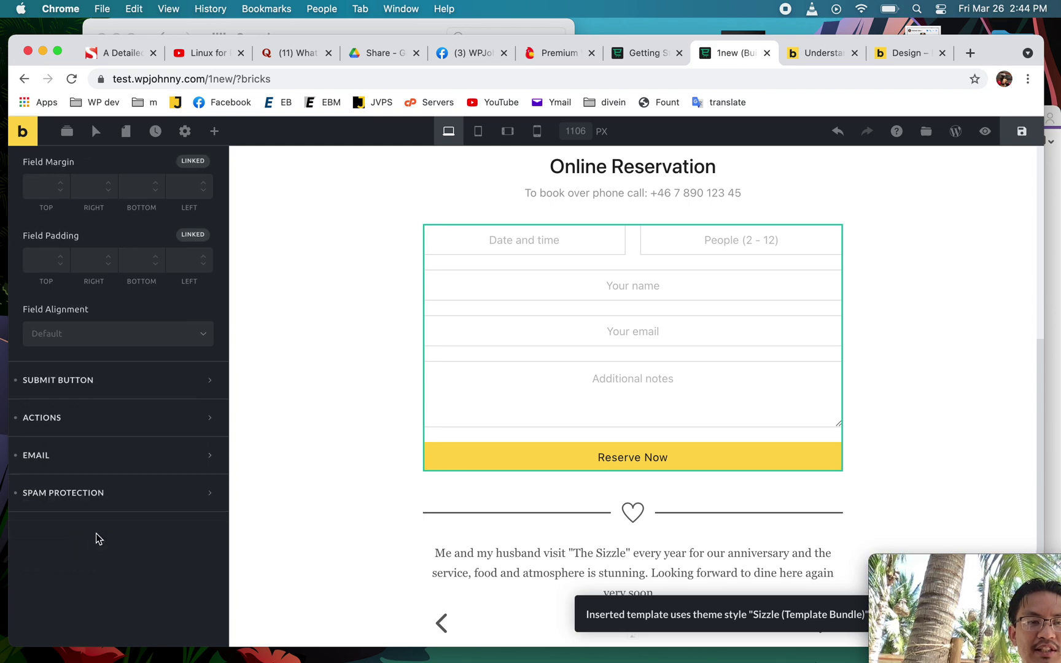
{"action": "scroll", "coordinate": [96, 533], "scroll_direction": "up", "scroll_amount": 10}
{"action": "left_click", "coordinate": [166, 223]}
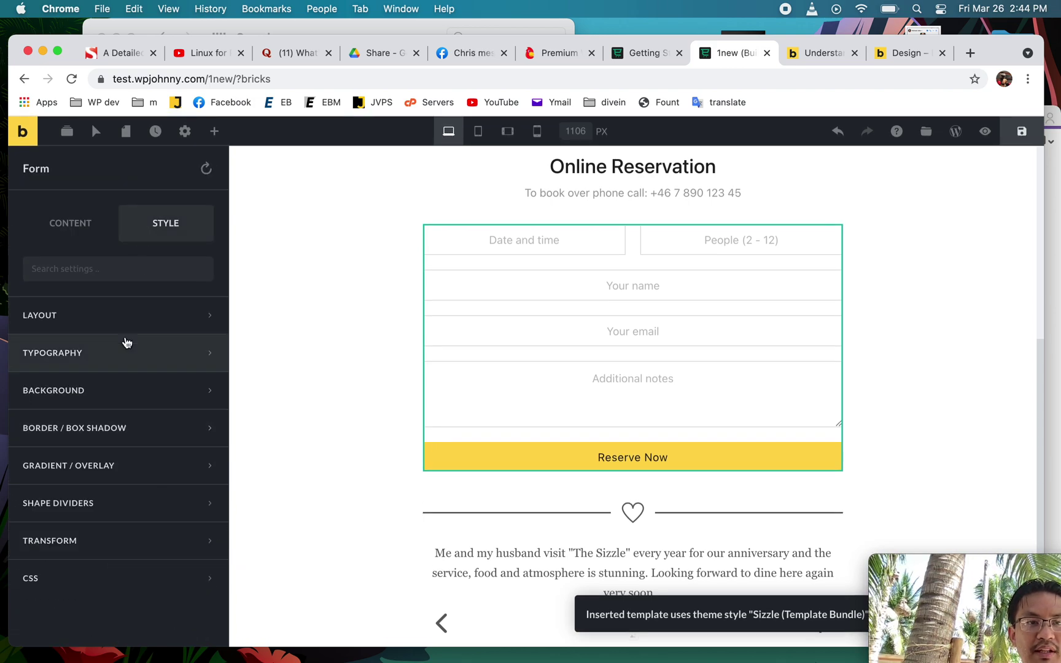
{"action": "left_click", "coordinate": [123, 318]}
{"action": "scroll", "coordinate": [127, 552], "scroll_direction": "down", "scroll_amount": 2}
{"action": "scroll", "coordinate": [128, 549], "scroll_direction": "up", "scroll_amount": 2}
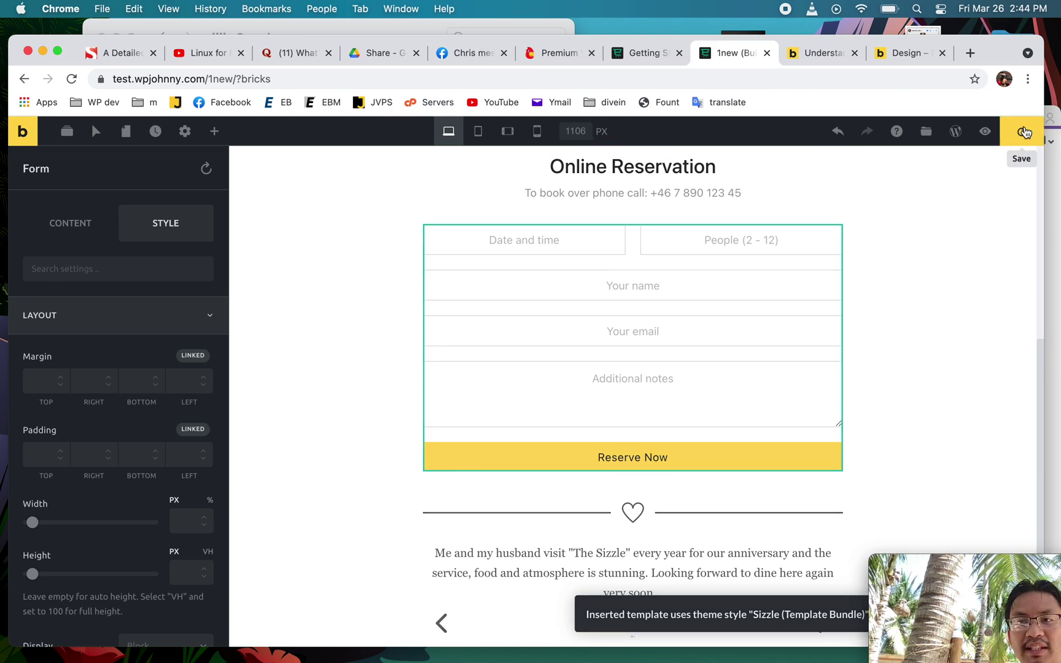
{"action": "scroll", "coordinate": [365, 309], "scroll_direction": "up", "scroll_amount": 6}
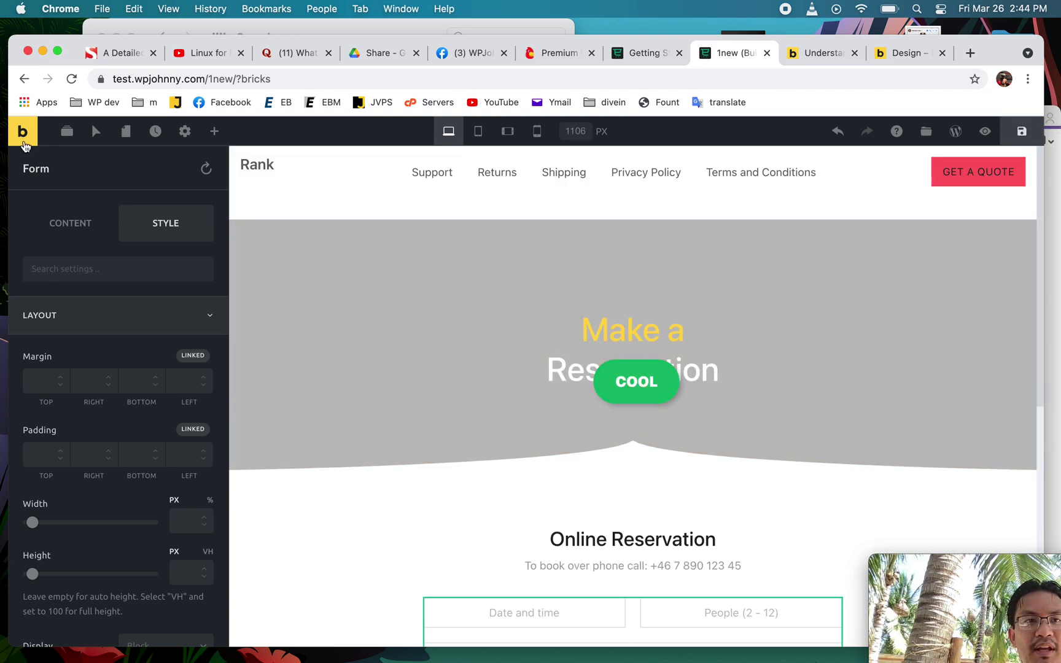
Step: Expand Section > Row > Column in Structure and review the Logo element's Style and Content settings
{"action": "left_click", "coordinate": [70, 133]}
{"action": "left_click", "coordinate": [16, 218]}
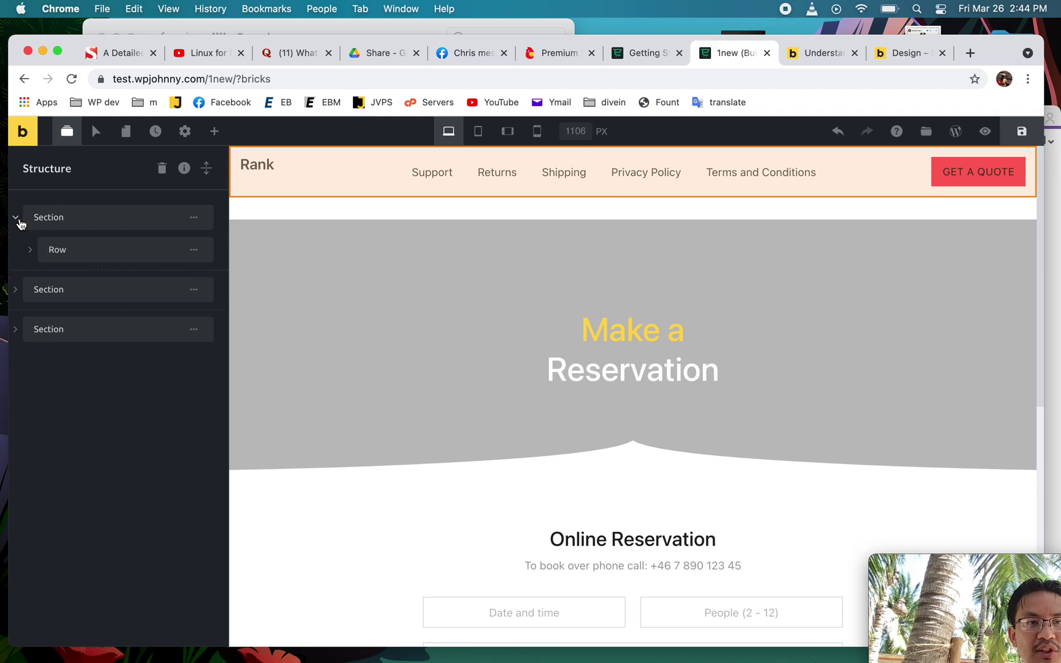
{"action": "left_click", "coordinate": [29, 250]}
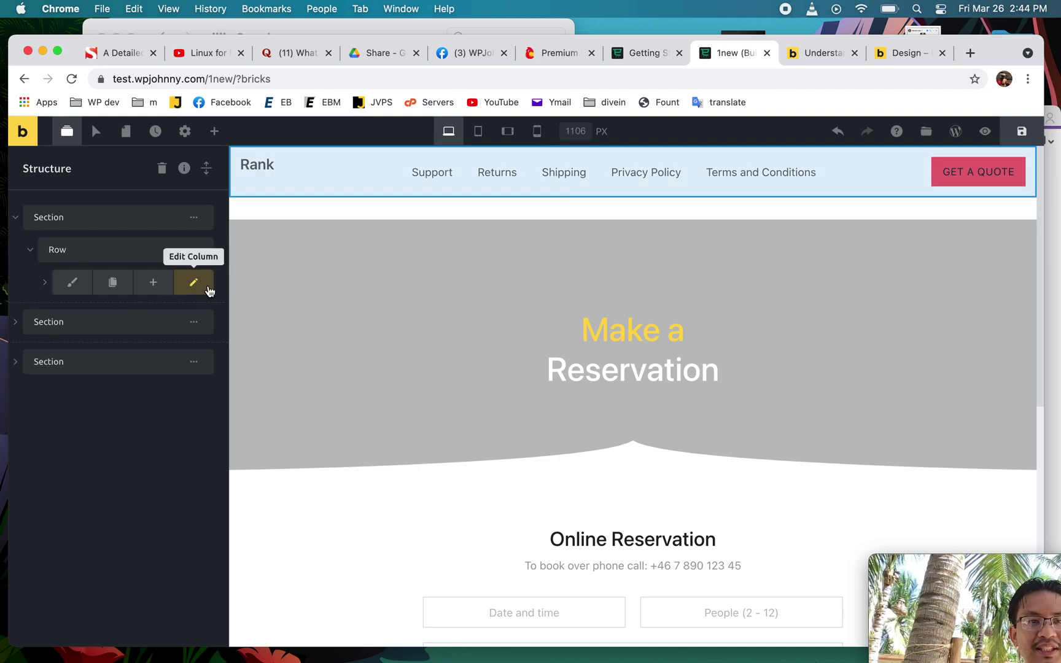
{"action": "left_click", "coordinate": [49, 285]}
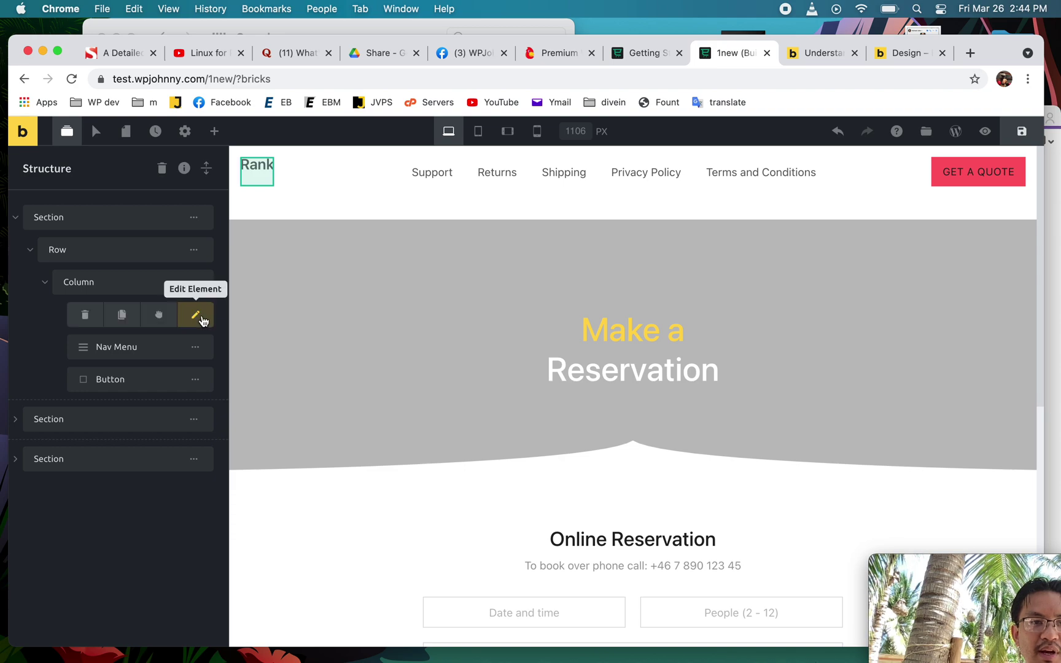
{"action": "left_click", "coordinate": [201, 317]}
{"action": "left_click", "coordinate": [166, 227]}
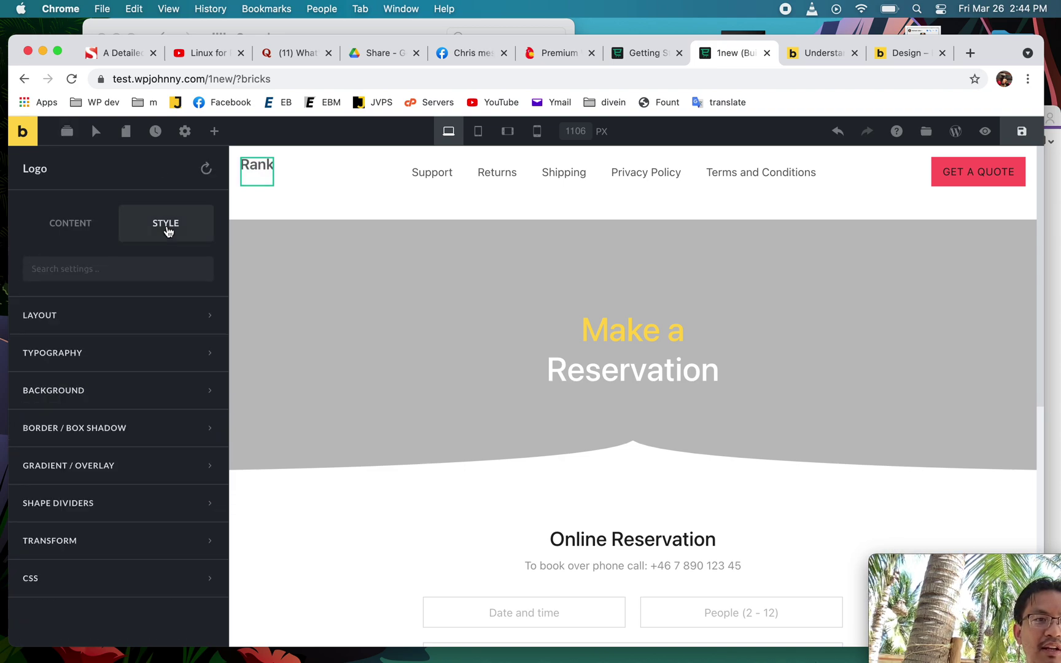
{"action": "left_click", "coordinate": [57, 228]}
{"action": "left_click", "coordinate": [68, 131]}
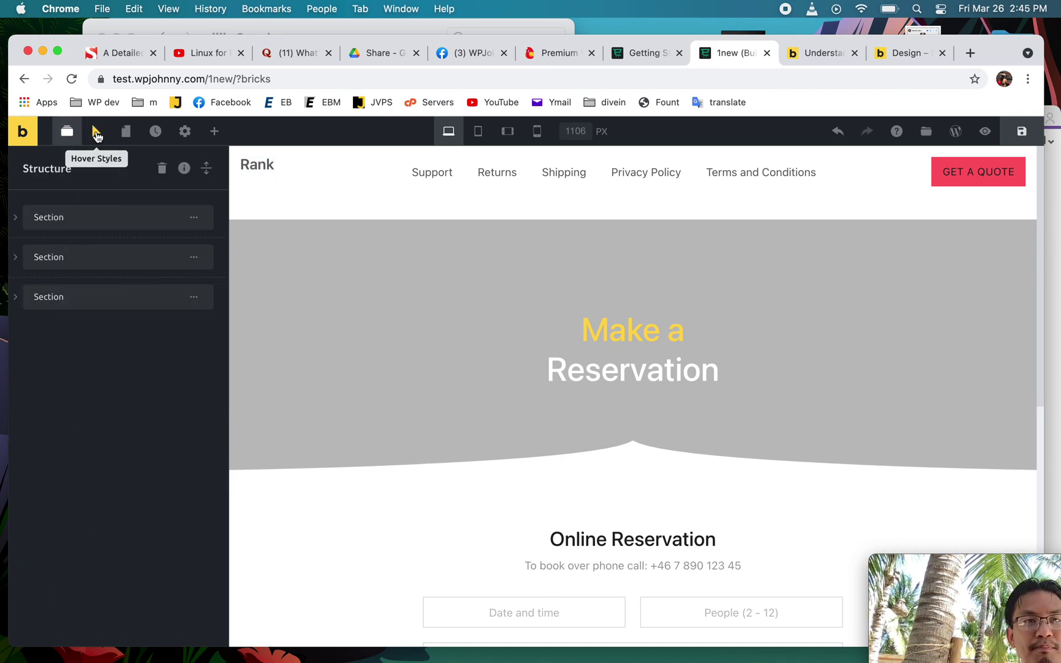
Step: Turn on hover-style editing, then view the site pages list and 1new's revision history
{"action": "left_click", "coordinate": [91, 139]}
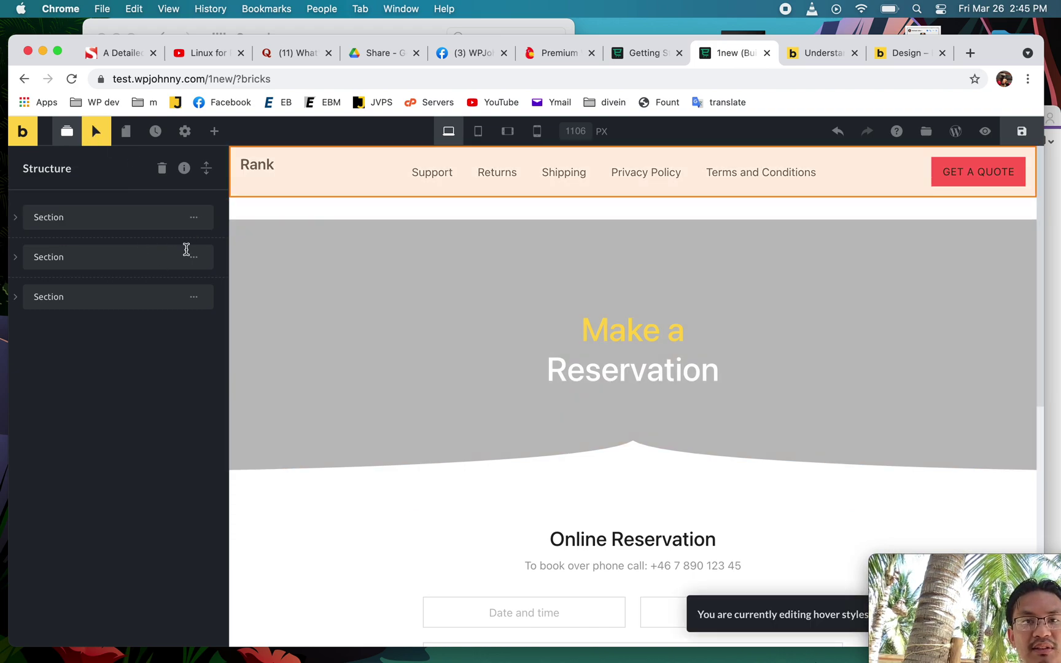
{"action": "left_click", "coordinate": [126, 131]}
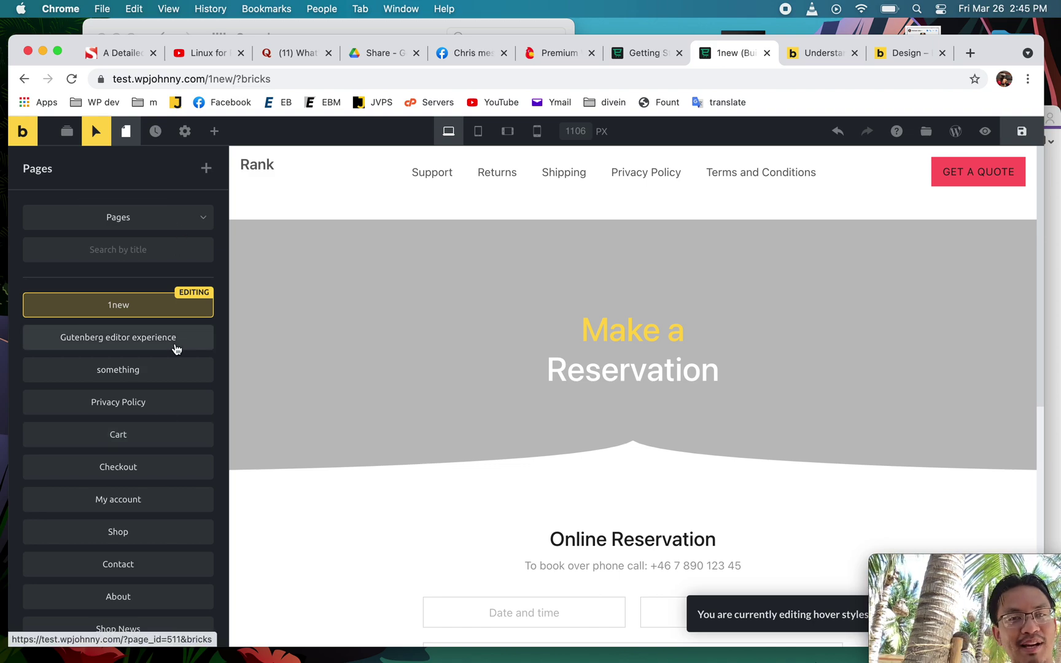
{"action": "left_click", "coordinate": [156, 131]}
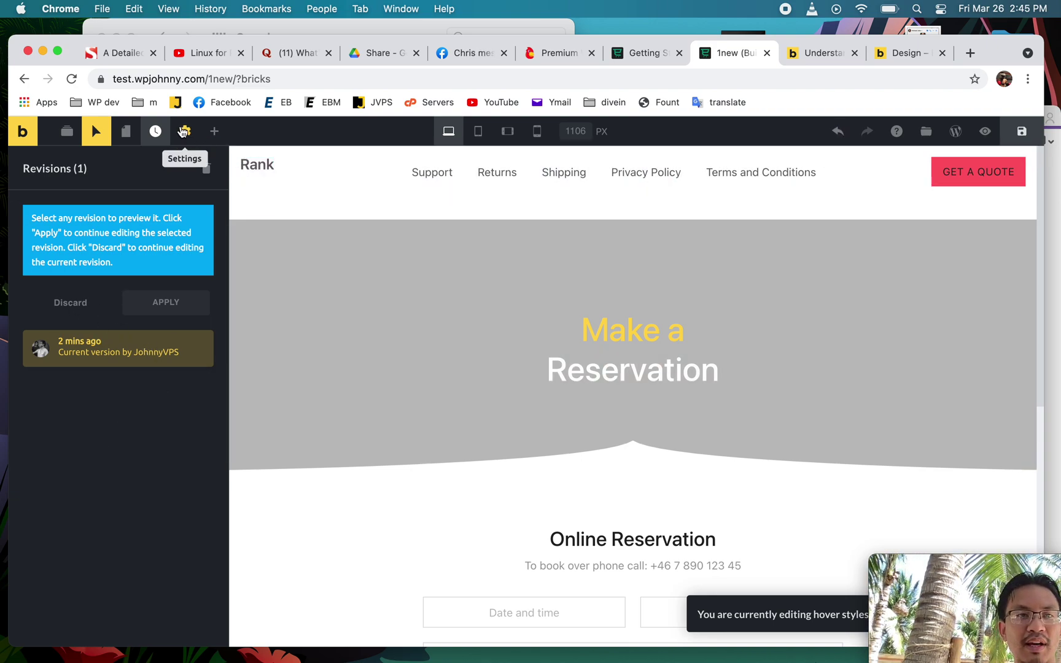
{"action": "left_click", "coordinate": [125, 131]}
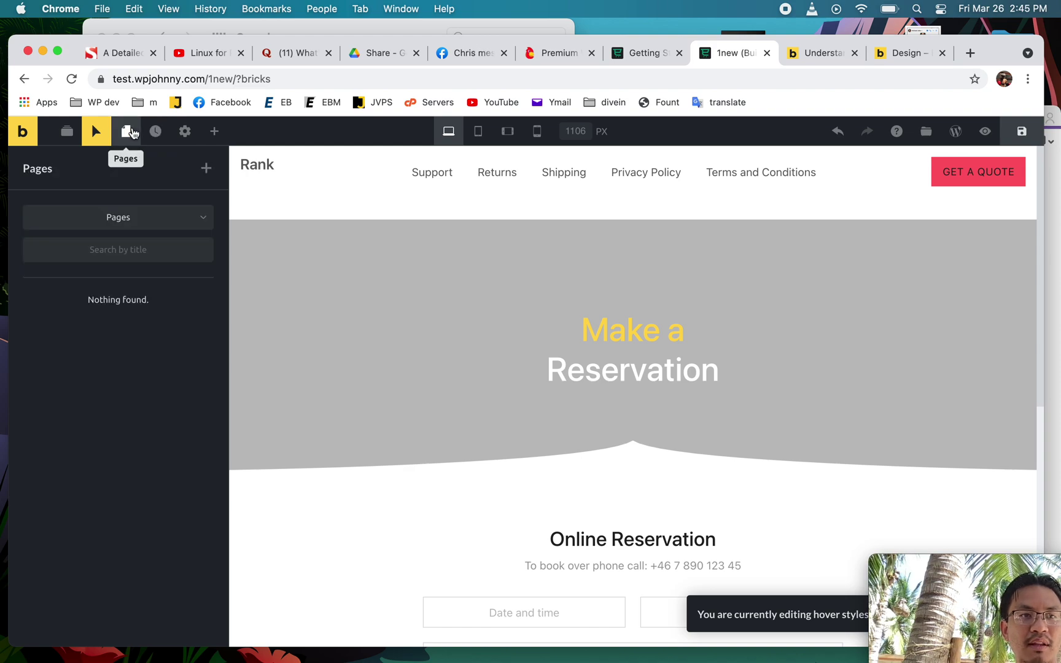
{"action": "left_click", "coordinate": [156, 132]}
Step: Review 1new's Page Settings: General, One Page Navigation, and the SEO permalink and title
{"action": "left_click", "coordinate": [185, 132]}
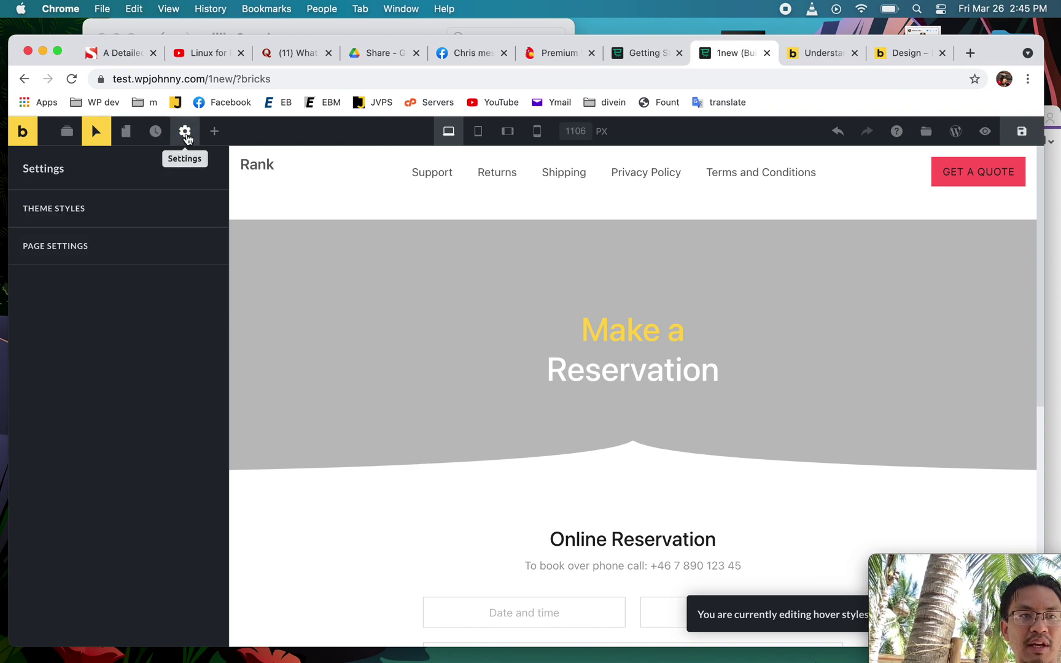
{"action": "left_click", "coordinate": [143, 254]}
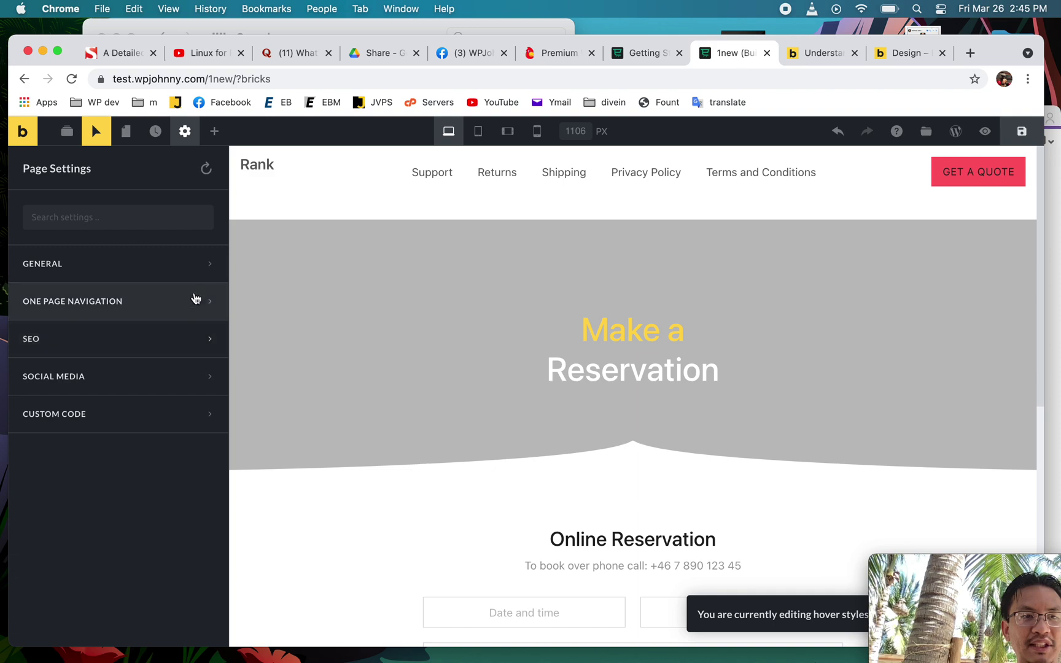
{"action": "left_click", "coordinate": [205, 267]}
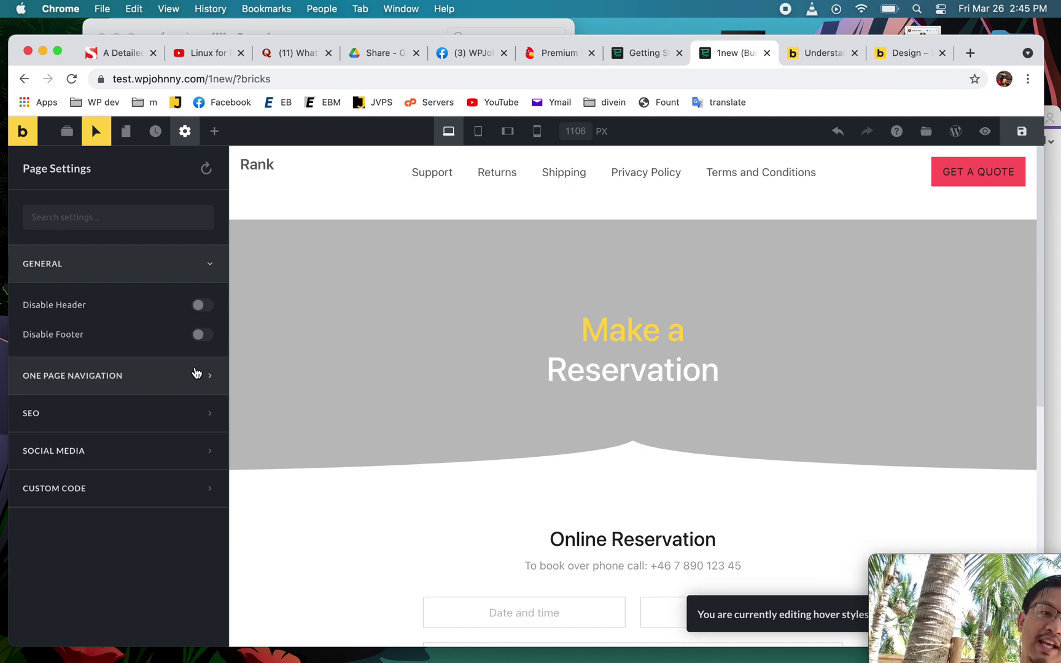
{"action": "left_click", "coordinate": [183, 389]}
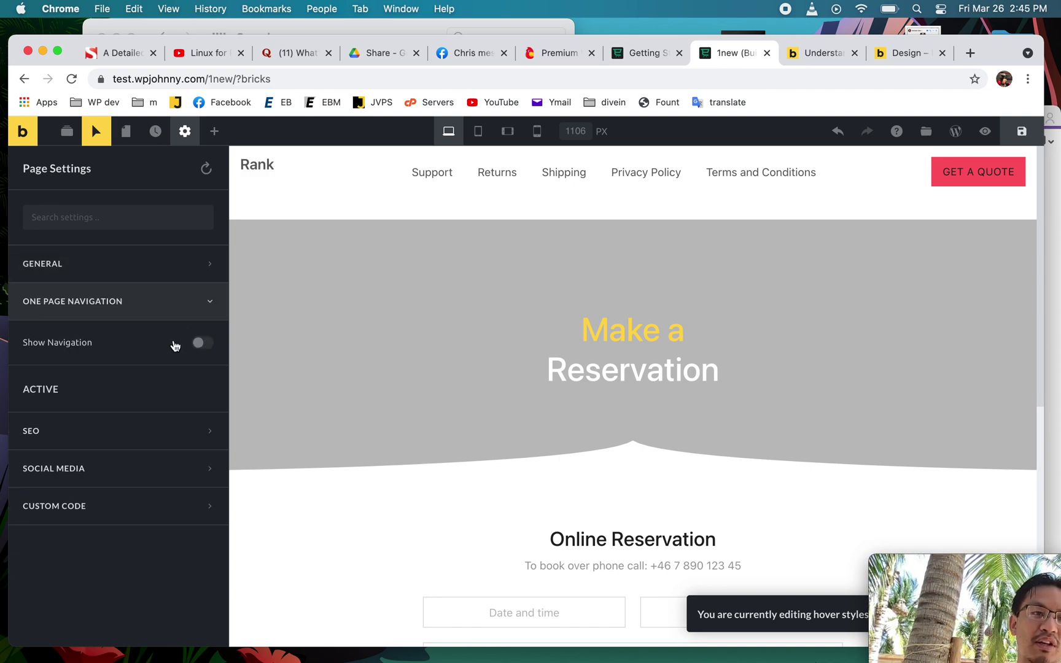
{"action": "left_click", "coordinate": [158, 431]}
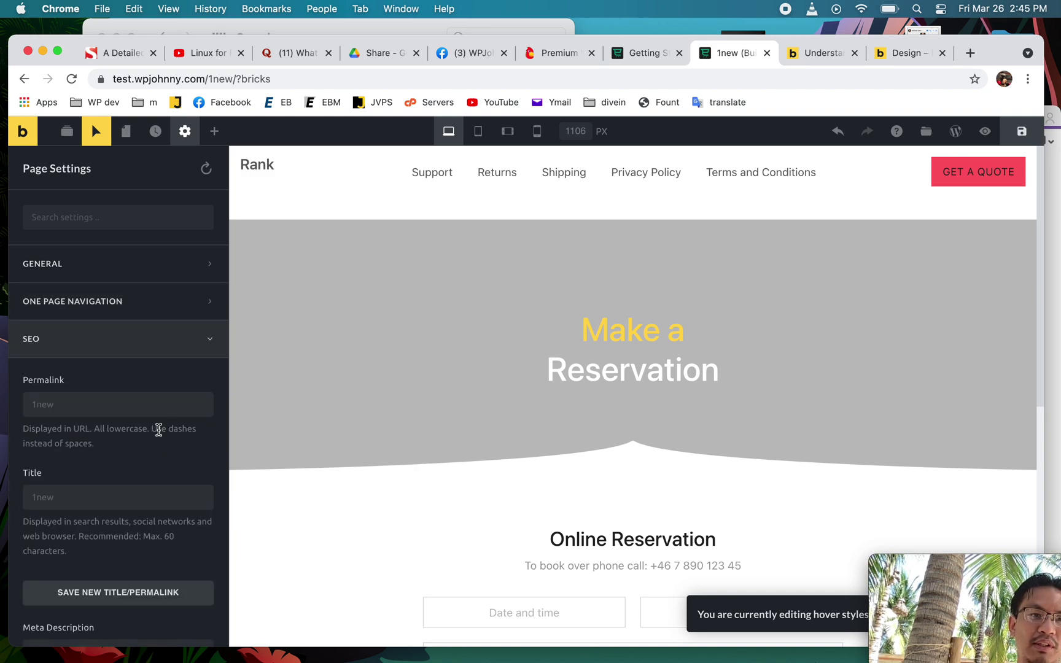
{"action": "scroll", "coordinate": [155, 552], "scroll_direction": "down", "scroll_amount": 6}
{"action": "scroll", "coordinate": [153, 368], "scroll_direction": "up", "scroll_amount": 6}
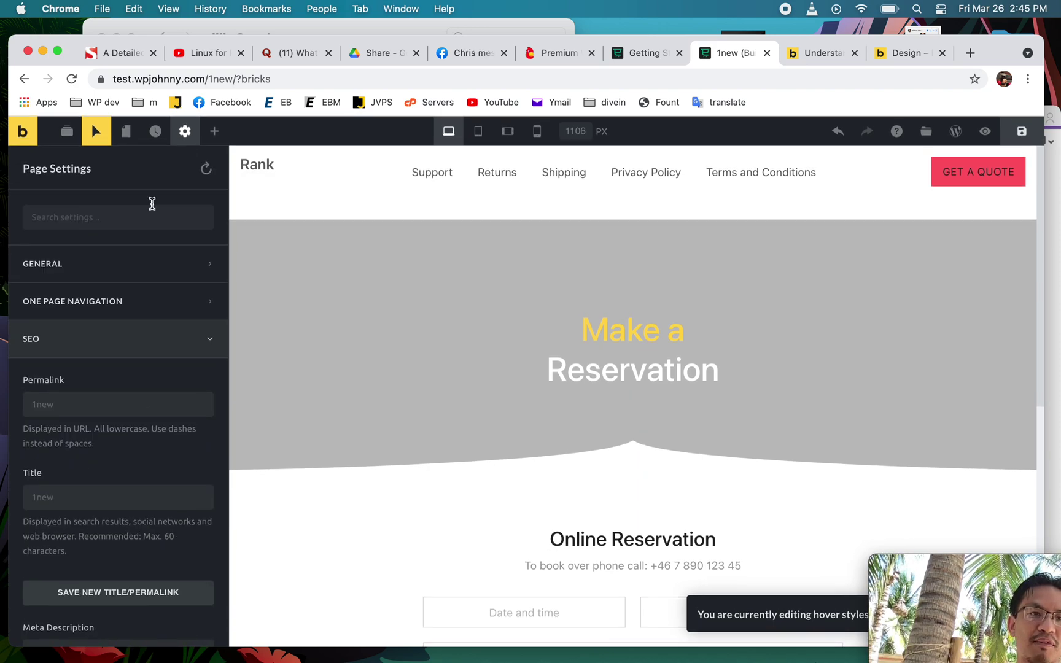
{"action": "left_click", "coordinate": [186, 133]}
Step: Set the page's theme style to Rank (Template Bundle)
{"action": "left_click", "coordinate": [111, 207]}
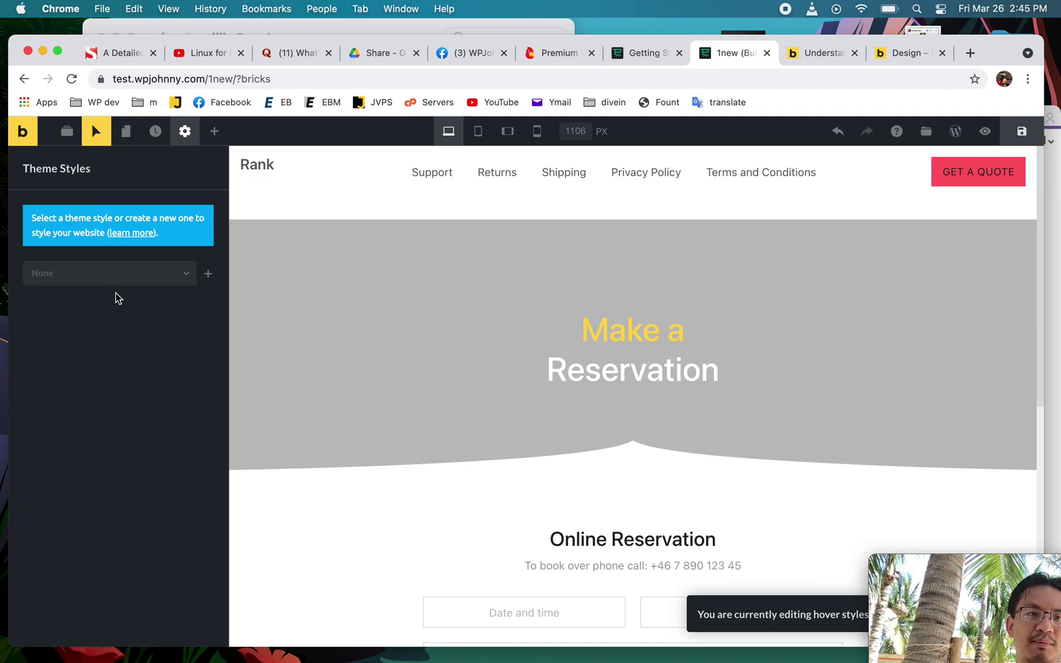
{"action": "left_click", "coordinate": [187, 276]}
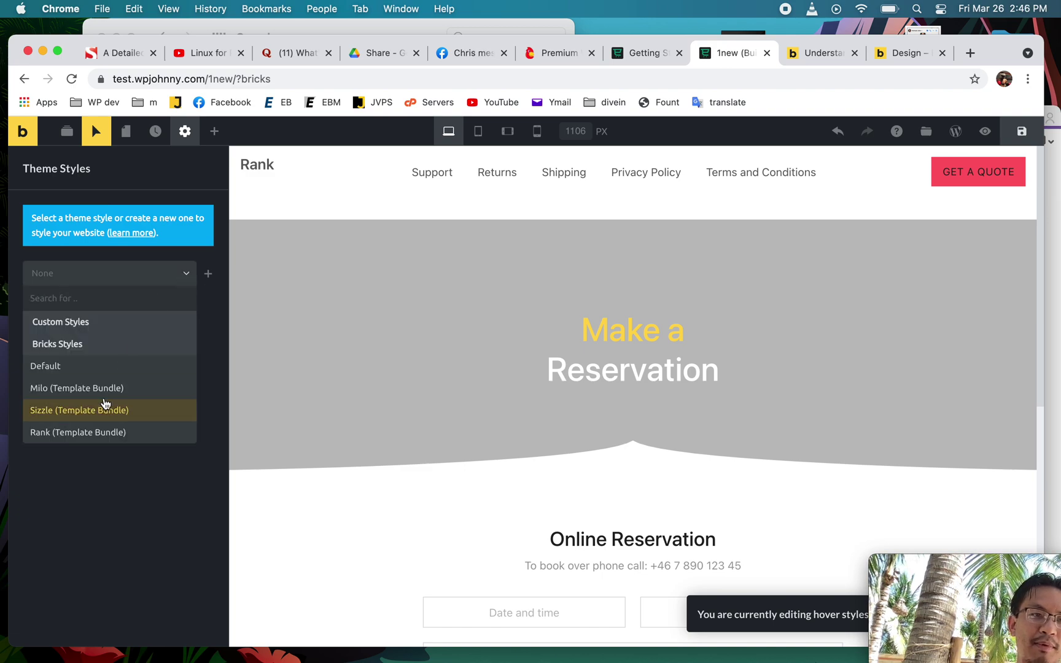
{"action": "left_click", "coordinate": [94, 432]}
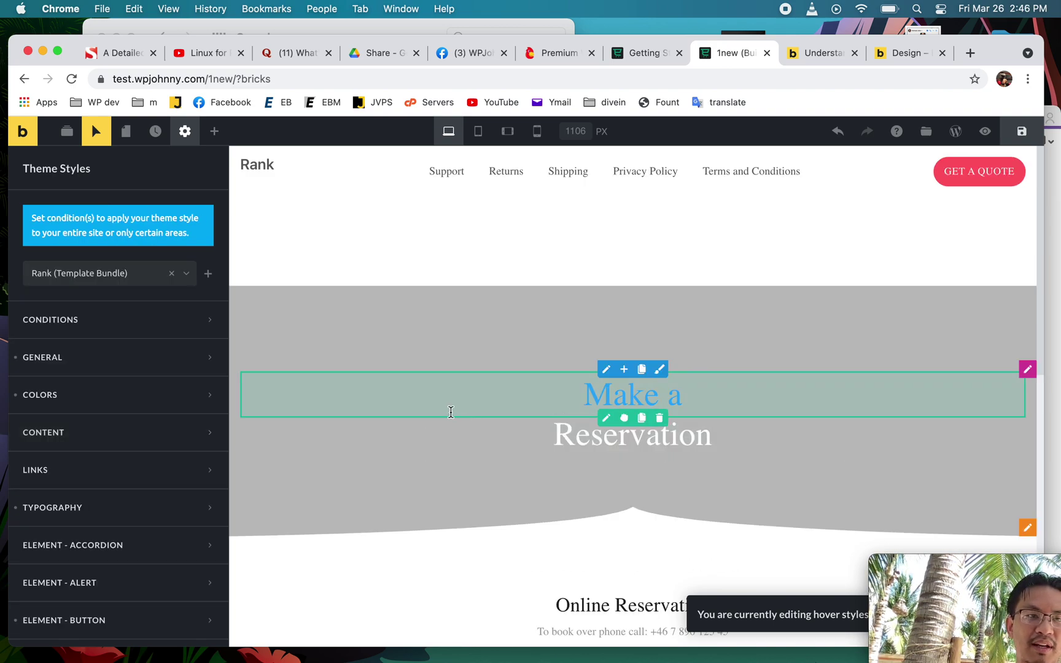
Step: Review the theme style's CONTENT width settings and save the page
{"action": "scroll", "coordinate": [130, 469], "scroll_direction": "down", "scroll_amount": 8}
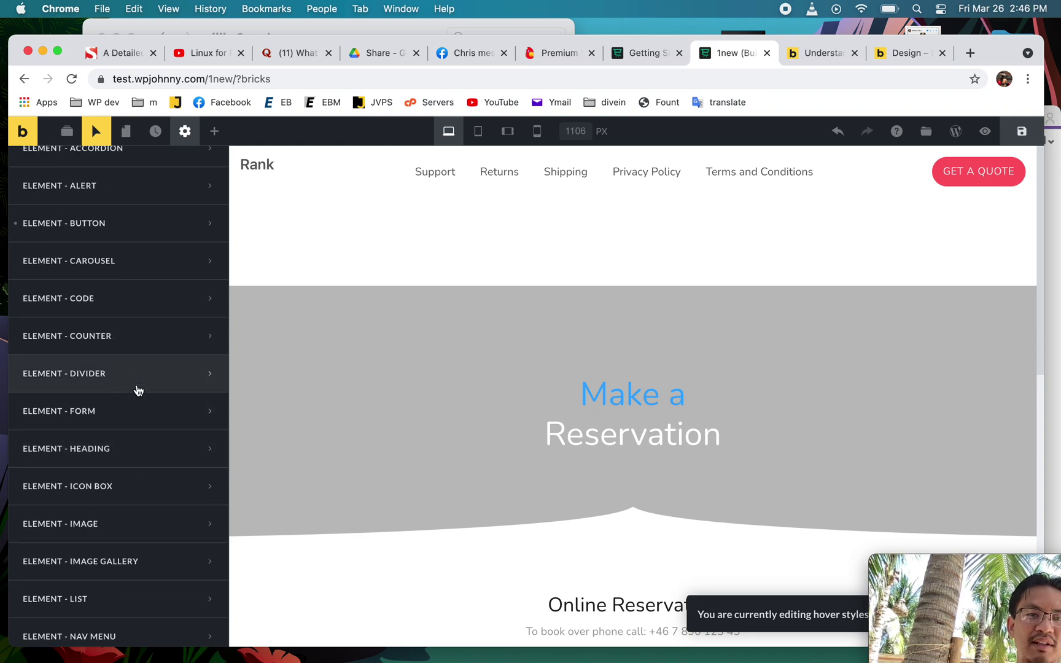
{"action": "scroll", "coordinate": [138, 399], "scroll_direction": "down", "scroll_amount": 10}
{"action": "scroll", "coordinate": [135, 386], "scroll_direction": "up", "scroll_amount": 13}
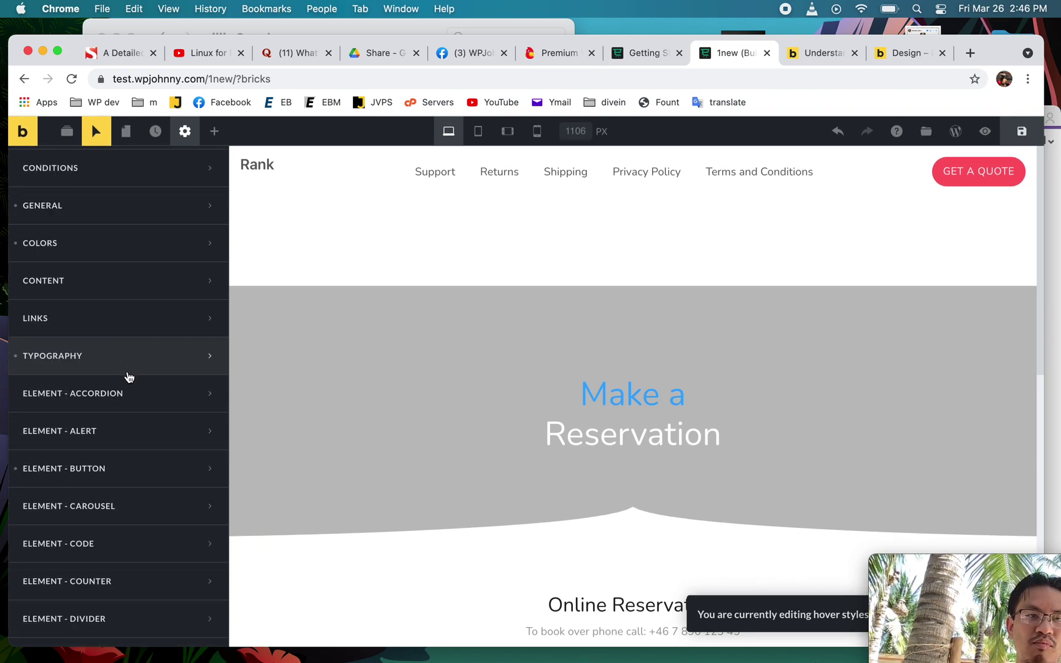
{"action": "scroll", "coordinate": [147, 319], "scroll_direction": "up", "scroll_amount": 3}
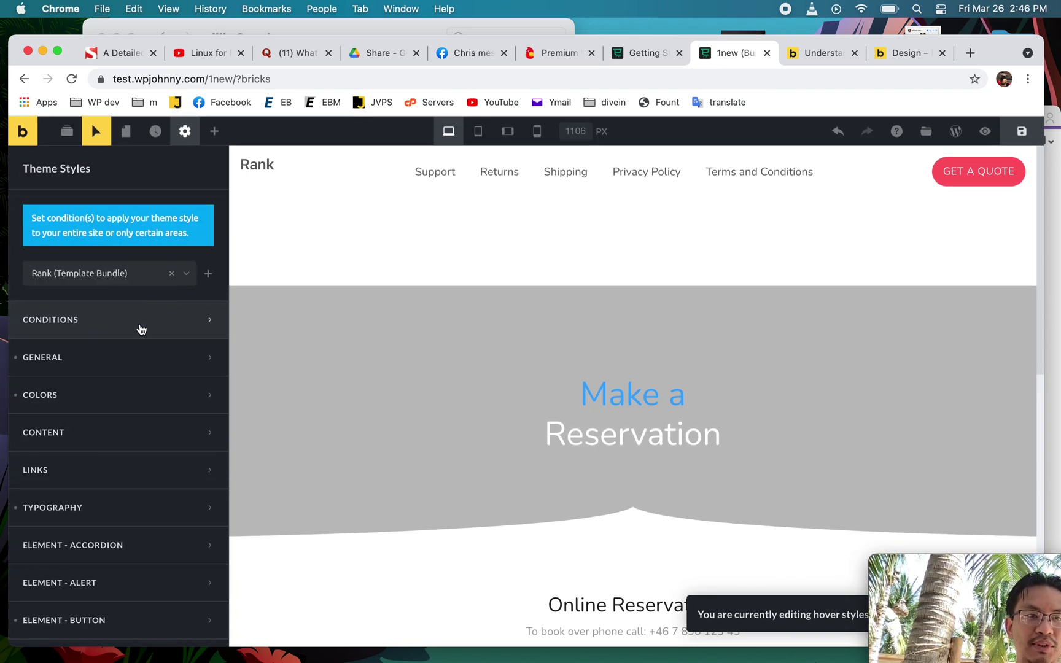
{"action": "left_click", "coordinate": [143, 422]}
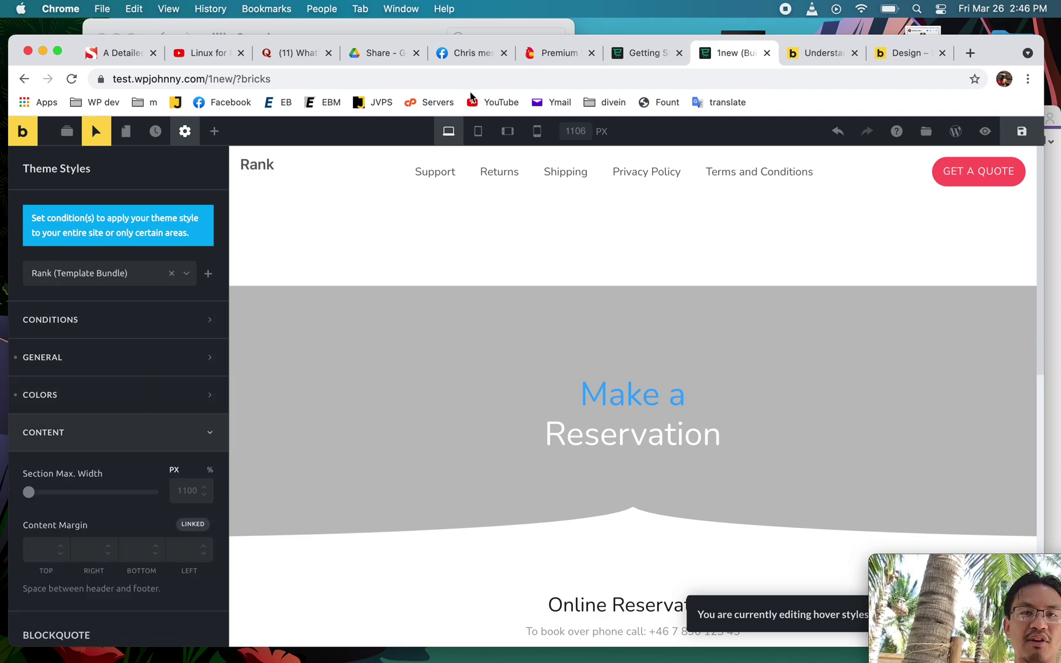
{"action": "left_click", "coordinate": [1021, 131]}
{"action": "left_click", "coordinate": [479, 132]}
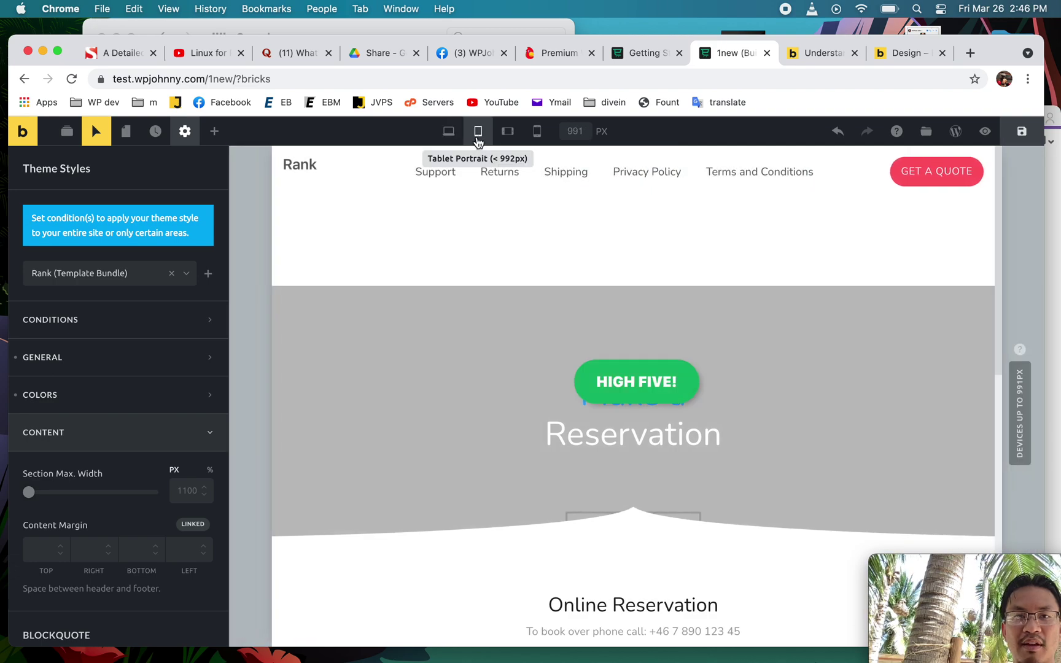
{"action": "left_click", "coordinate": [507, 133]}
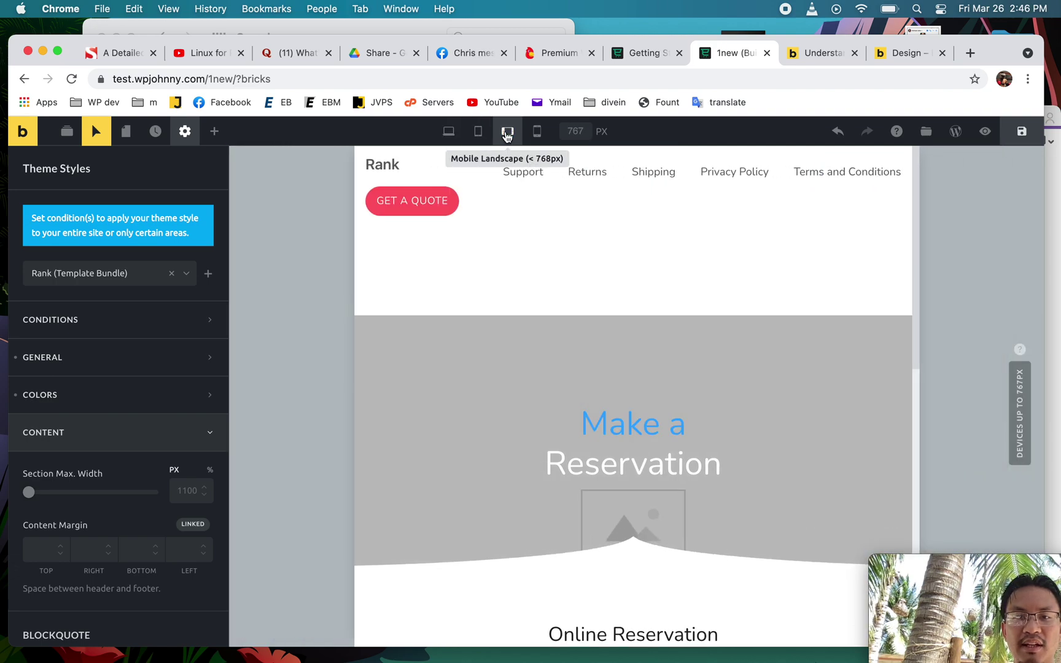
{"action": "left_click", "coordinate": [536, 131]}
{"action": "scroll", "coordinate": [712, 479], "scroll_direction": "down", "scroll_amount": 10}
{"action": "scroll", "coordinate": [715, 479], "scroll_direction": "up", "scroll_amount": 10}
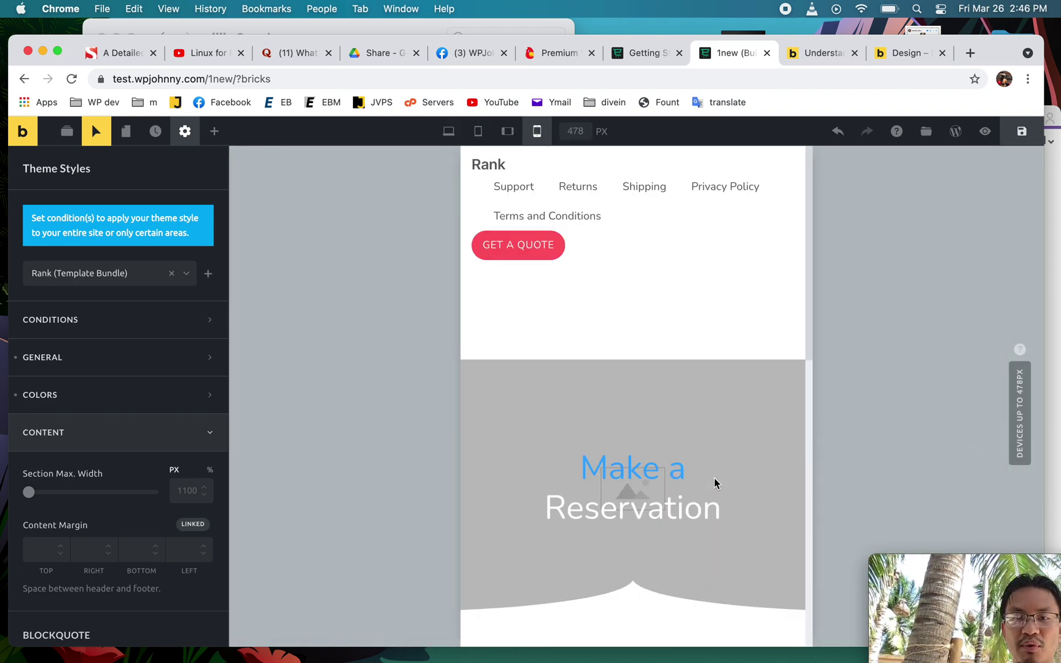
{"action": "left_click", "coordinate": [448, 132]}
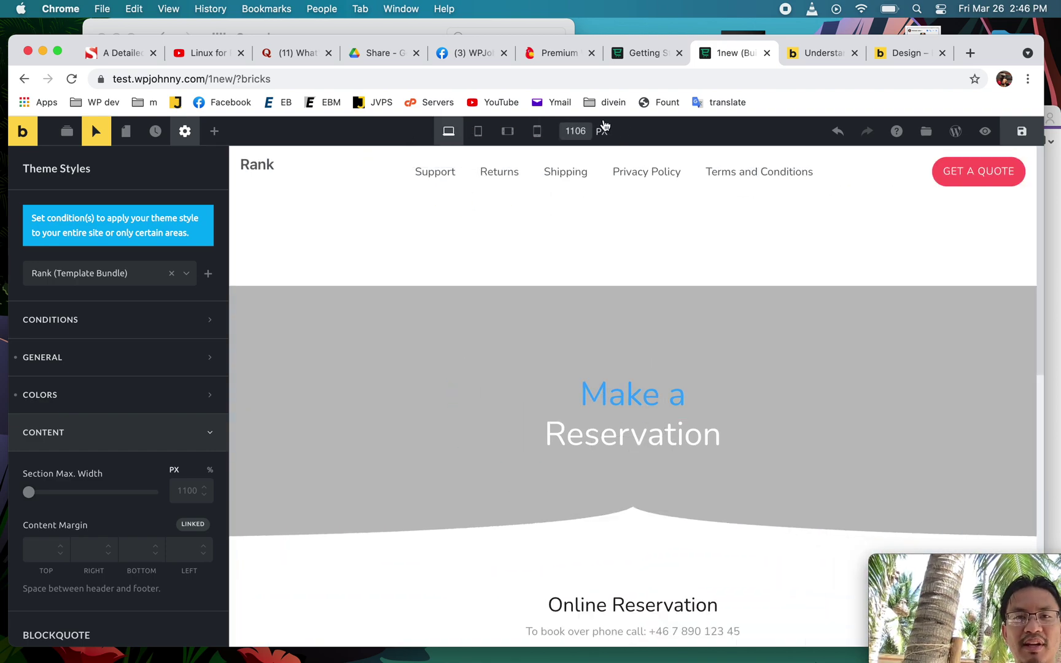
{"action": "left_click", "coordinate": [537, 131]}
{"action": "left_click", "coordinate": [458, 135]}
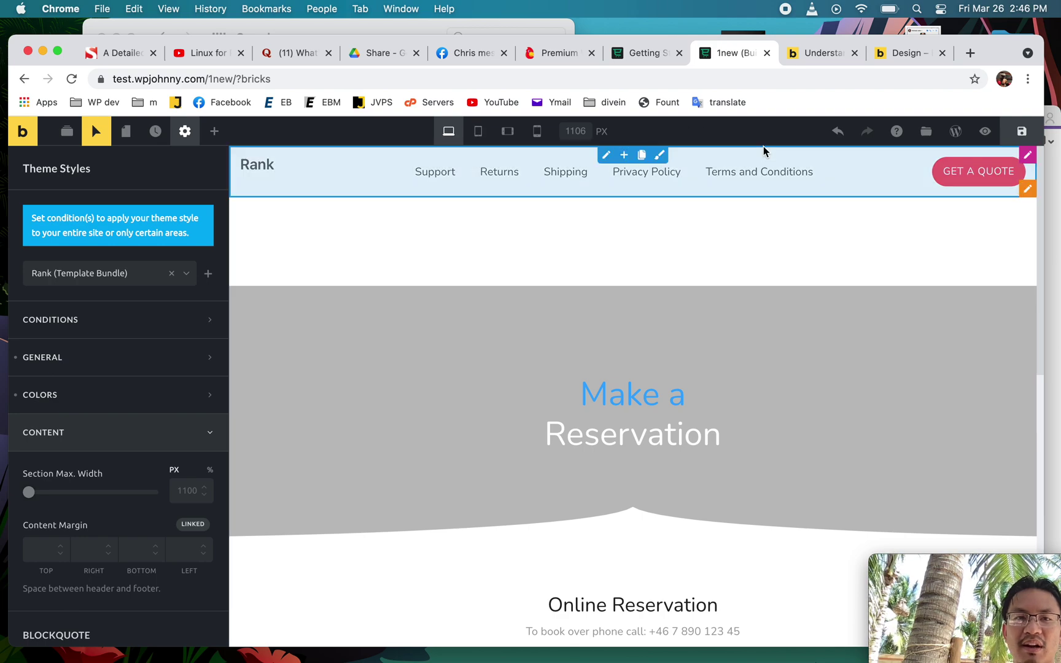
{"action": "scroll", "coordinate": [155, 564], "scroll_direction": "down", "scroll_amount": 15}
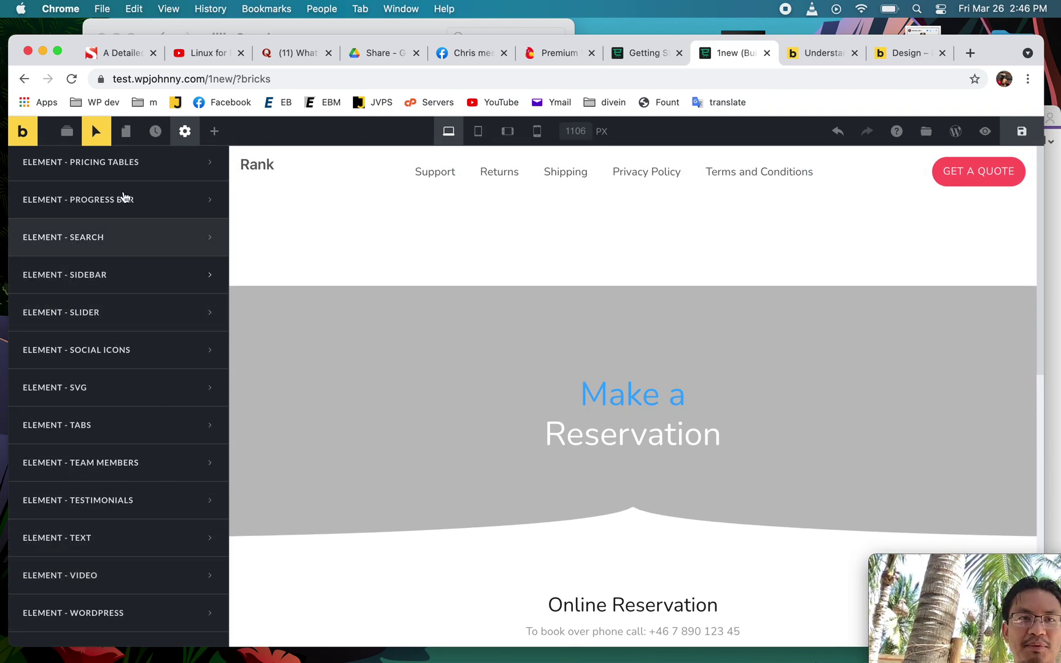
Step: Enter Preview Mode and open the live 1new page on the frontend in a new tab
{"action": "left_click", "coordinate": [216, 133]}
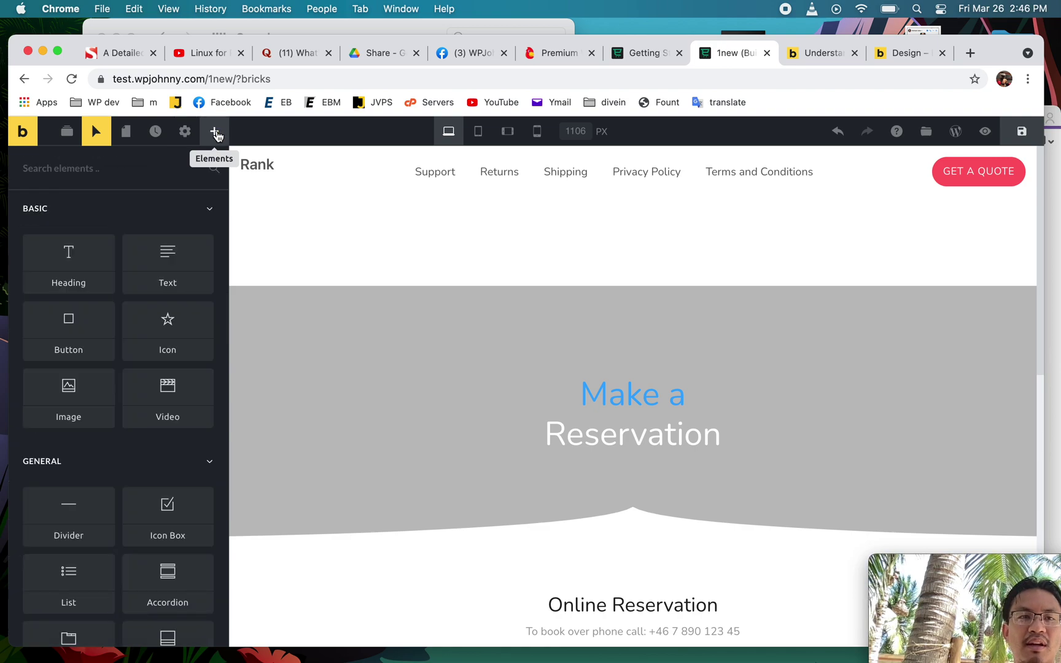
{"action": "scroll", "coordinate": [157, 491], "scroll_direction": "down", "scroll_amount": 10}
{"action": "scroll", "coordinate": [151, 506], "scroll_direction": "down", "scroll_amount": 6}
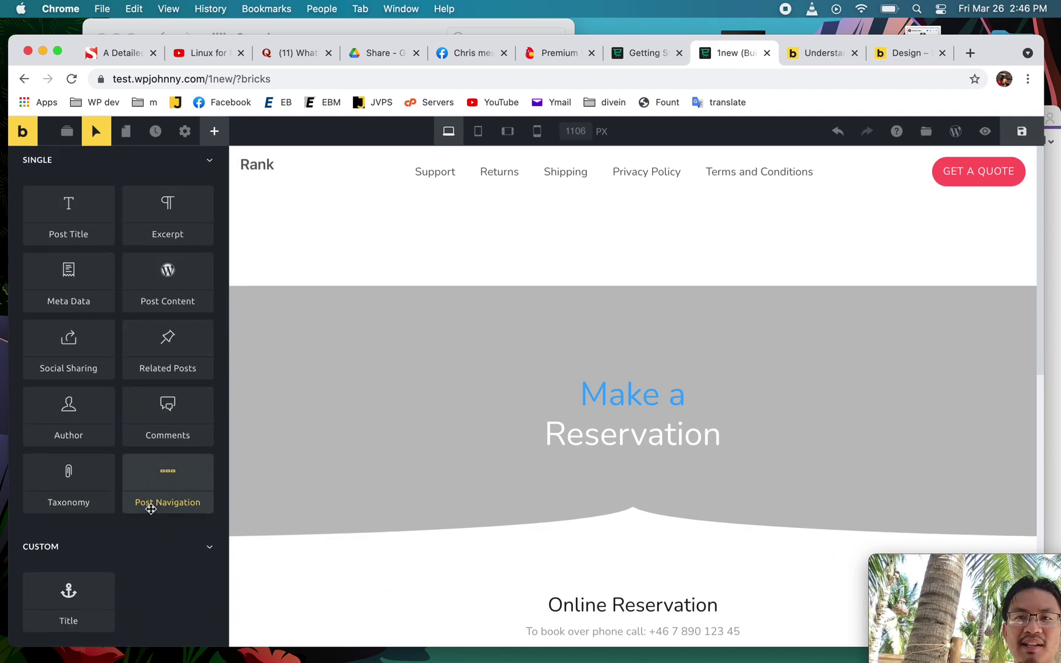
{"action": "left_click", "coordinate": [986, 132]}
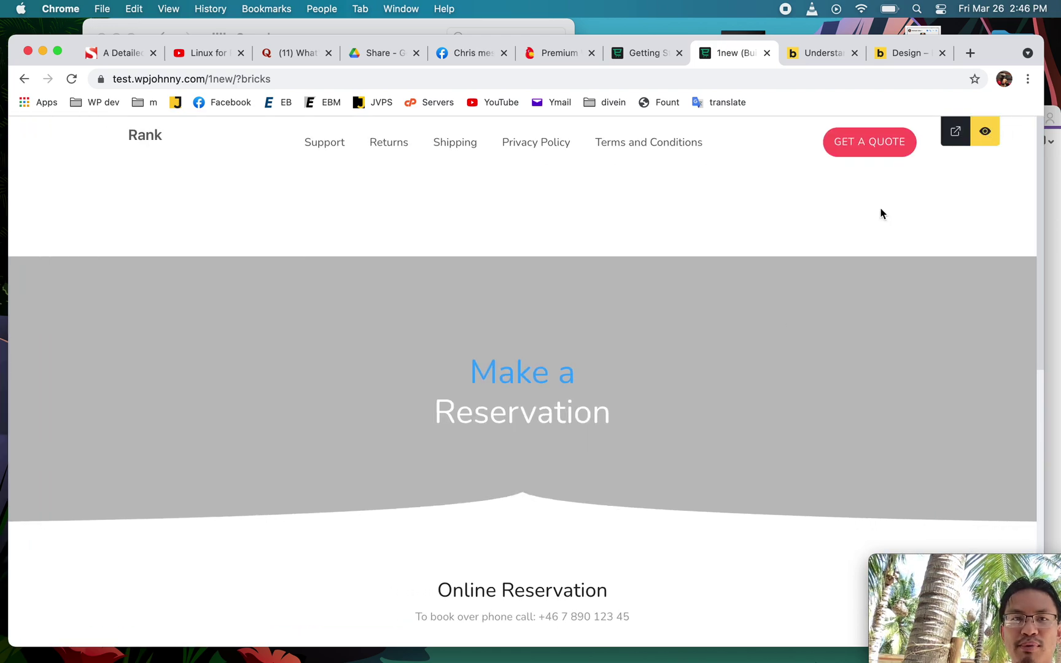
{"action": "left_click", "coordinate": [988, 137]}
{"action": "left_click", "coordinate": [987, 139]}
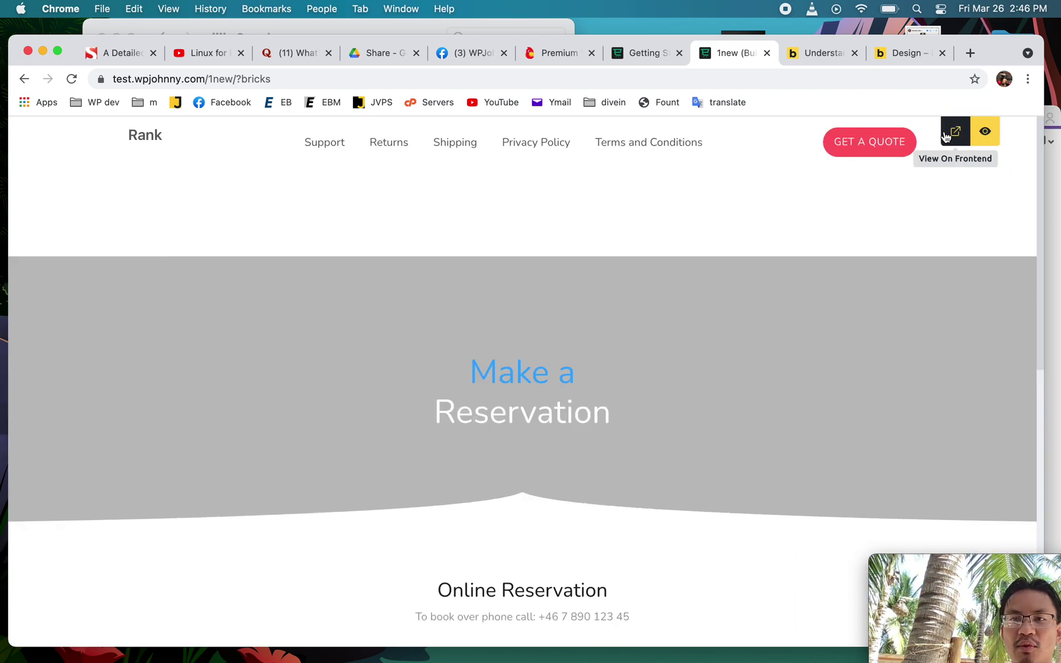
{"action": "left_click", "coordinate": [955, 132]}
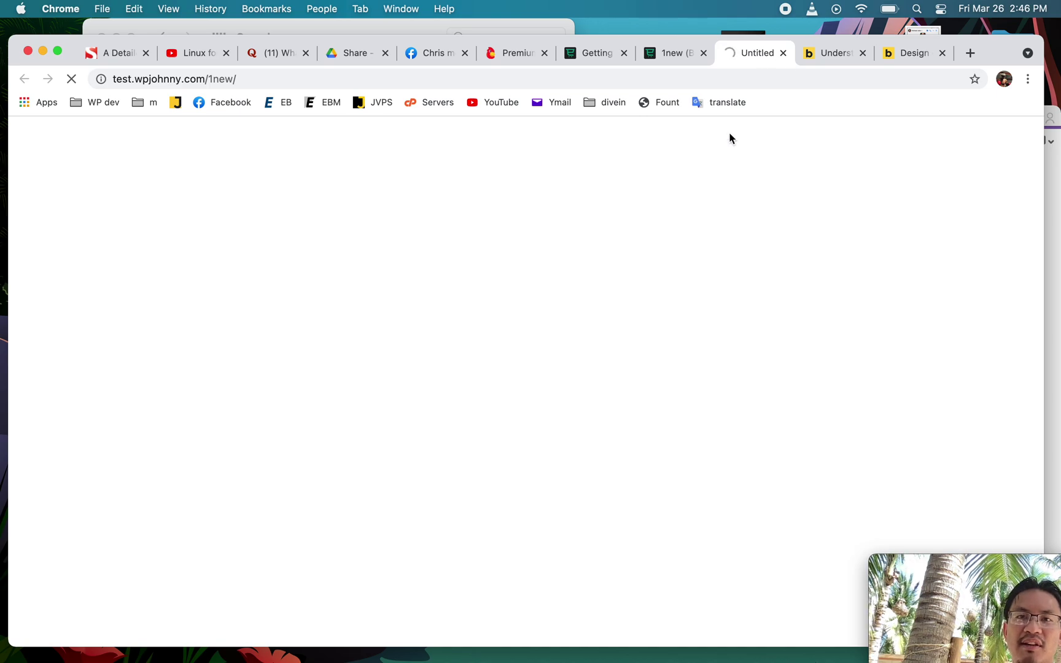
Step: Return to the 1new builder tab, exit preview, and look over the hero and reservation section
{"action": "scroll", "coordinate": [597, 444], "scroll_direction": "down", "scroll_amount": 10}
{"action": "scroll", "coordinate": [584, 369], "scroll_direction": "up", "scroll_amount": 10}
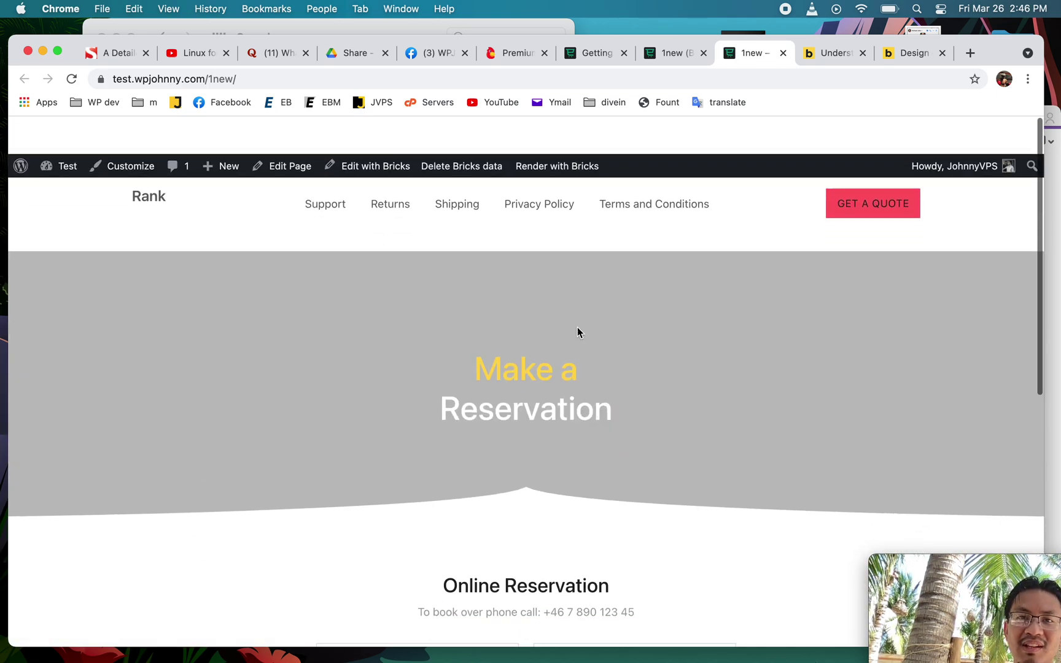
{"action": "left_click", "coordinate": [654, 54]}
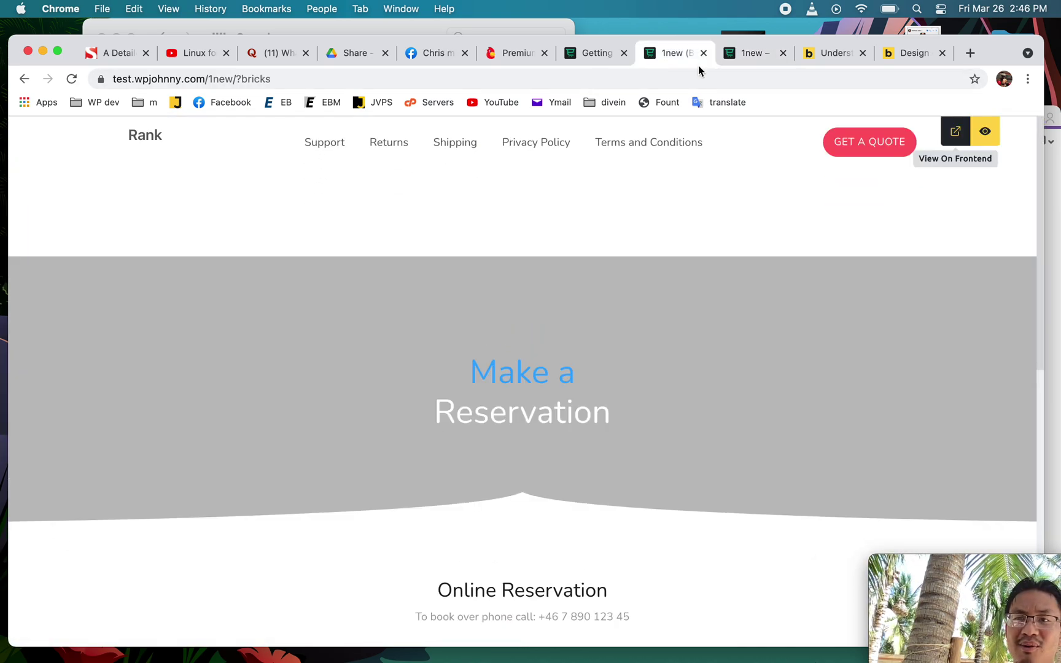
{"action": "left_click", "coordinate": [983, 134]}
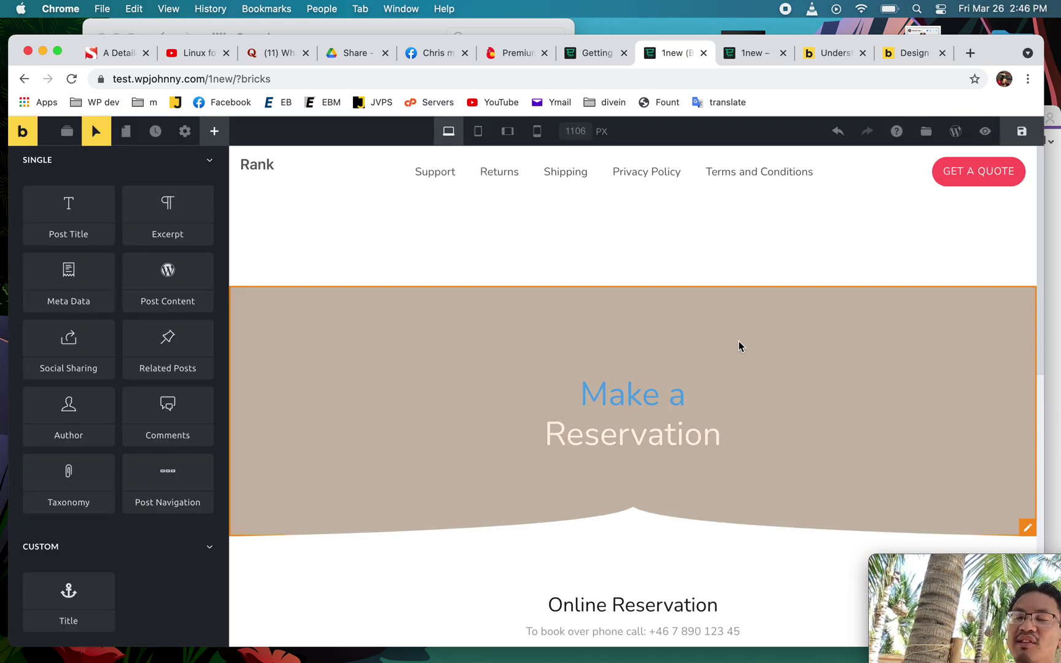
{"action": "mouse_move", "coordinate": [651, 393]}
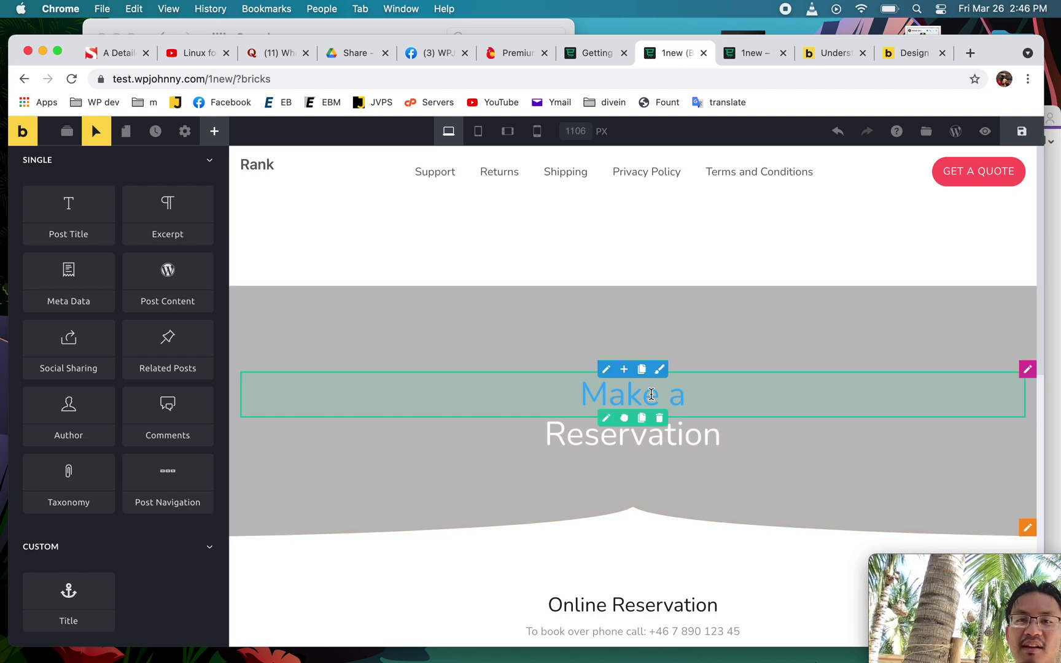
{"action": "scroll", "coordinate": [651, 393], "scroll_direction": "down", "scroll_amount": 10}
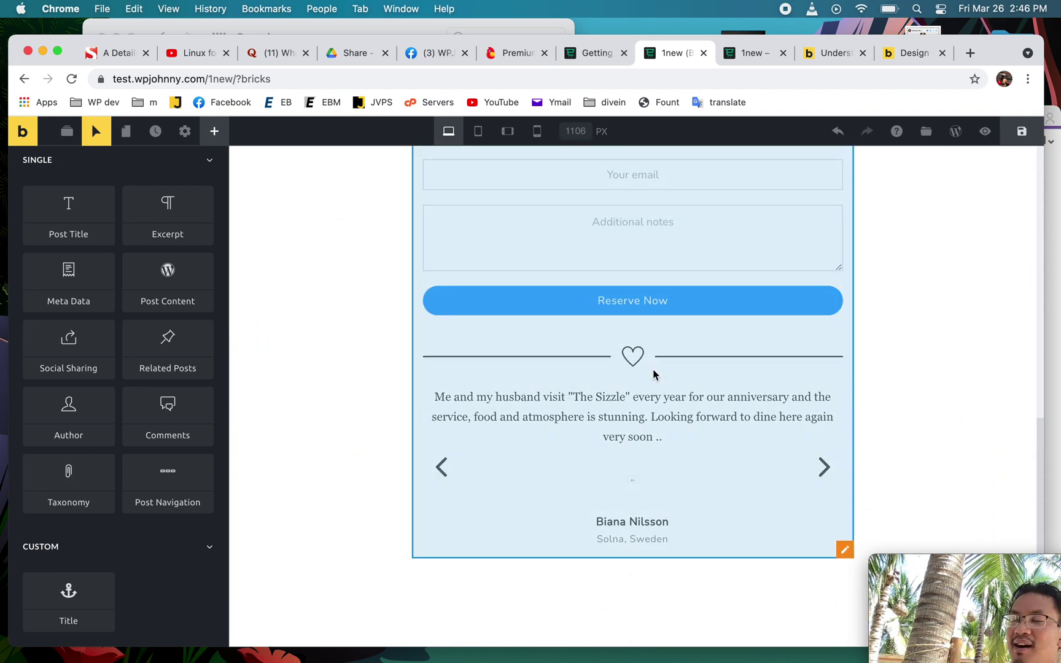
{"action": "scroll", "coordinate": [654, 374], "scroll_direction": "up", "scroll_amount": 10}
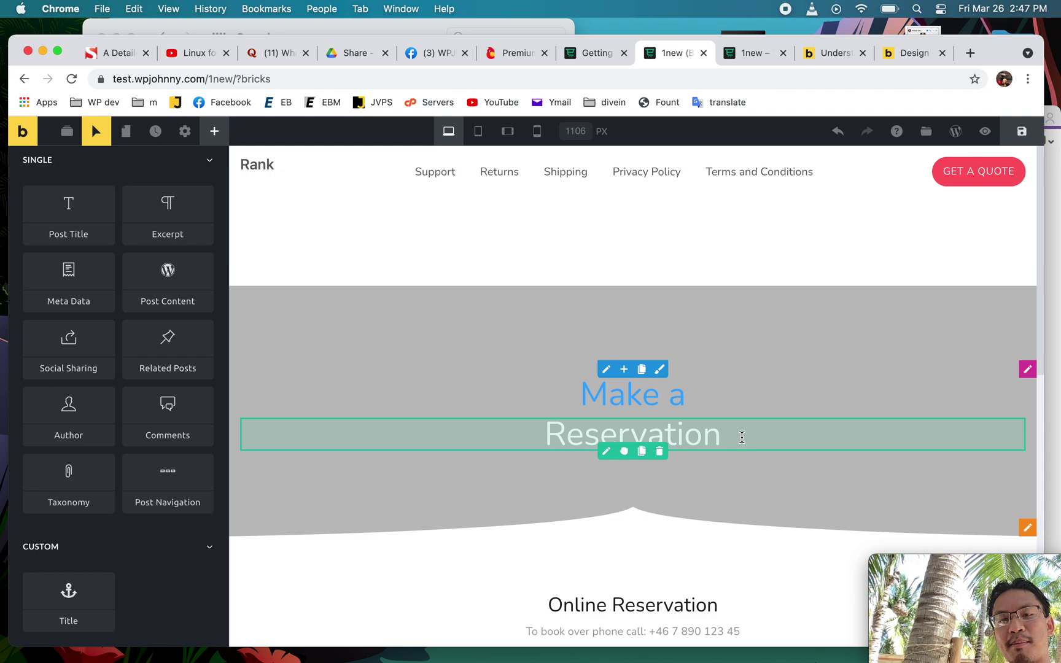
Step: Delete the 'Reservation' and 'Make a' hero headings, leaving an empty drop zone
{"action": "left_click", "coordinate": [661, 452]}
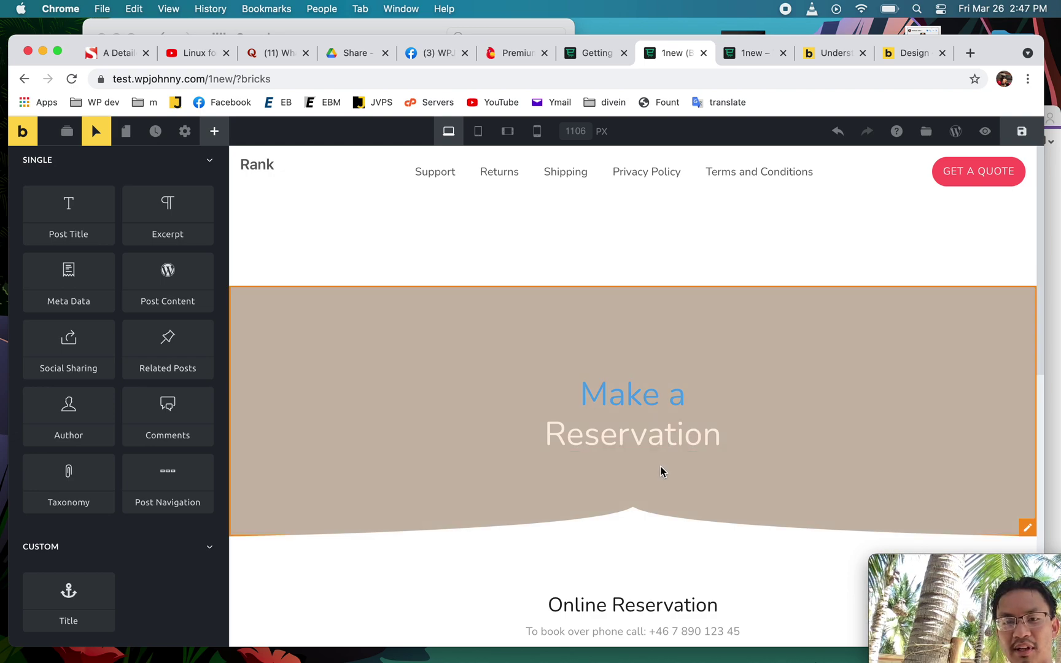
{"action": "left_click", "coordinate": [661, 452]}
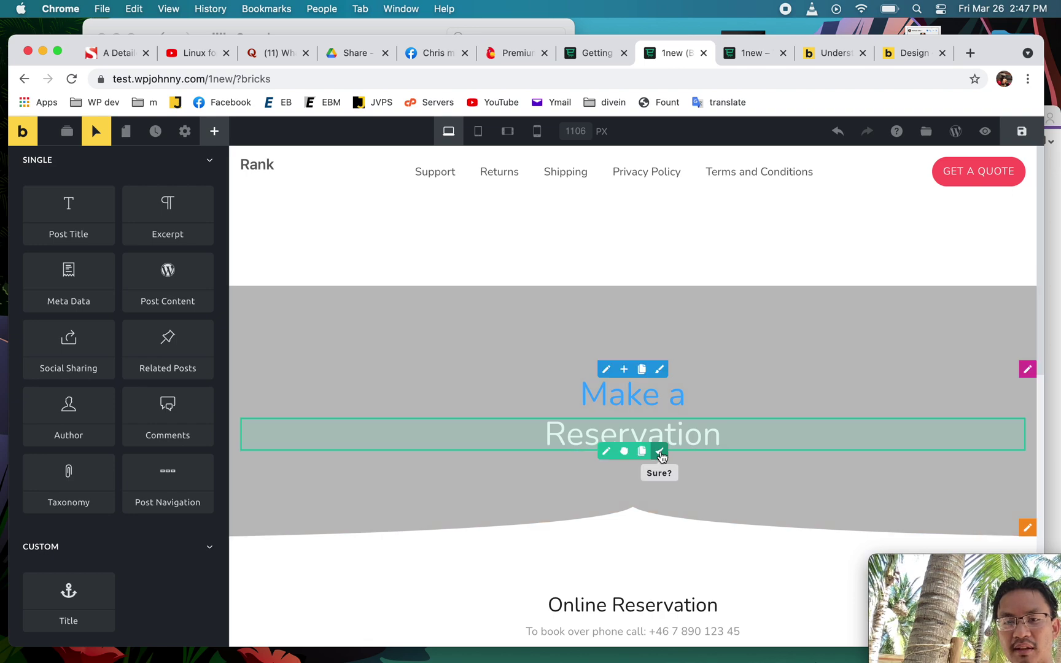
{"action": "left_click", "coordinate": [661, 453]}
{"action": "left_click", "coordinate": [661, 437]}
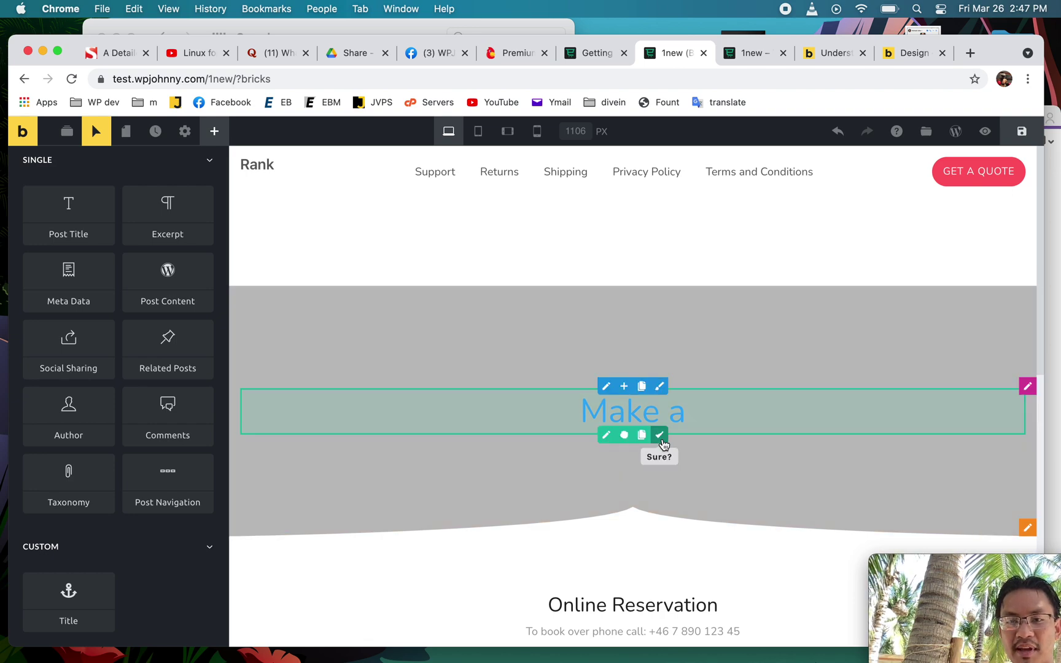
{"action": "left_click", "coordinate": [660, 436]}
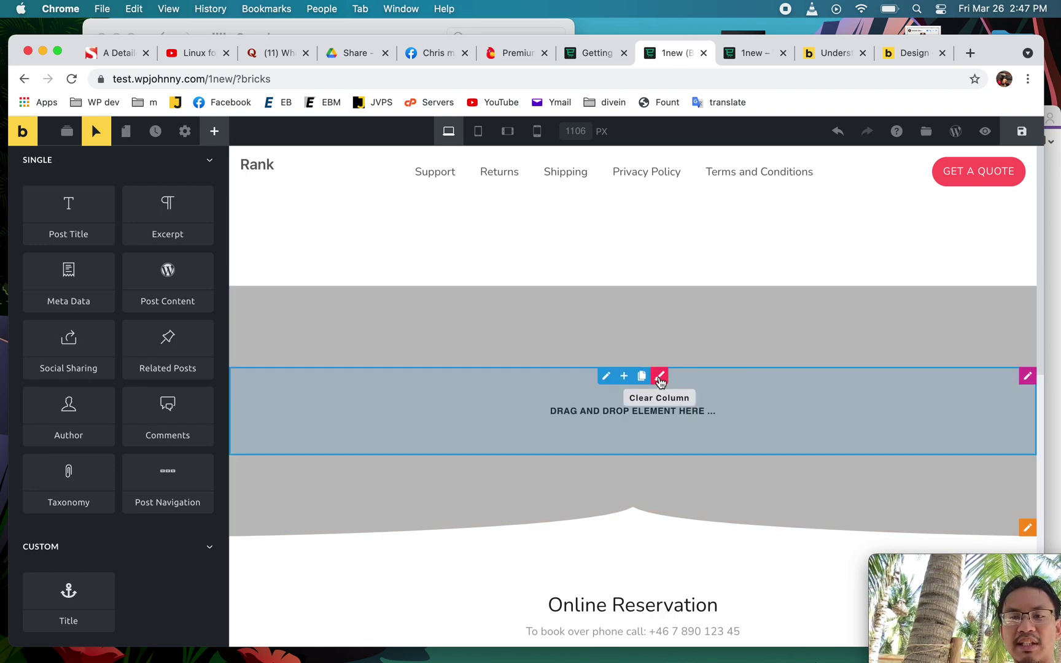
{"action": "scroll", "coordinate": [777, 460], "scroll_direction": "down", "scroll_amount": 5}
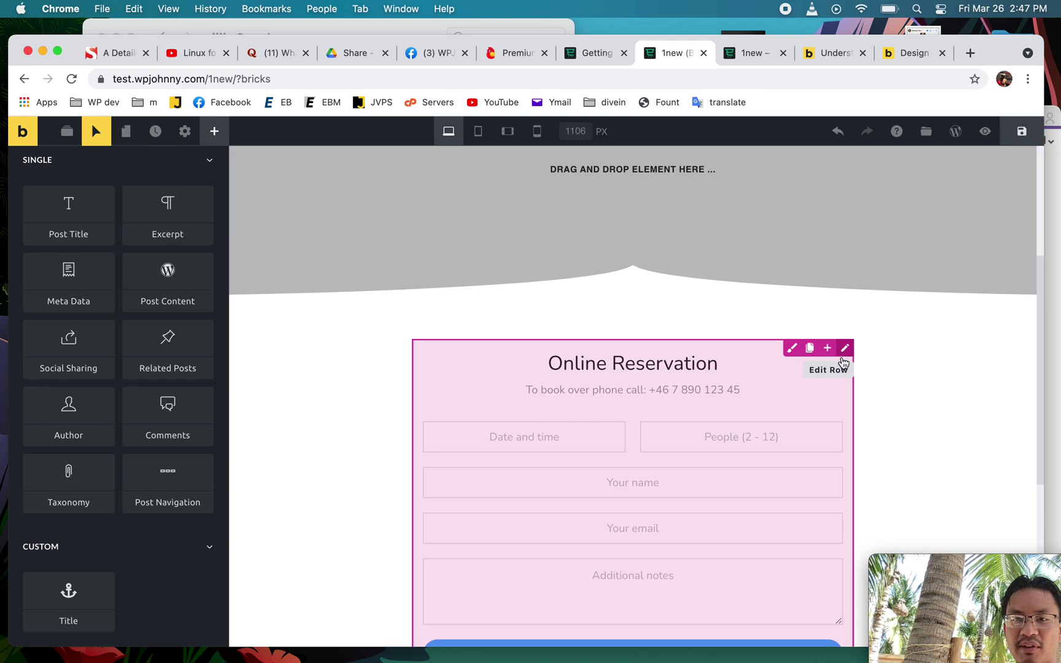
Step: Delete the Online Reservation heading and save the page
{"action": "left_click", "coordinate": [659, 377]}
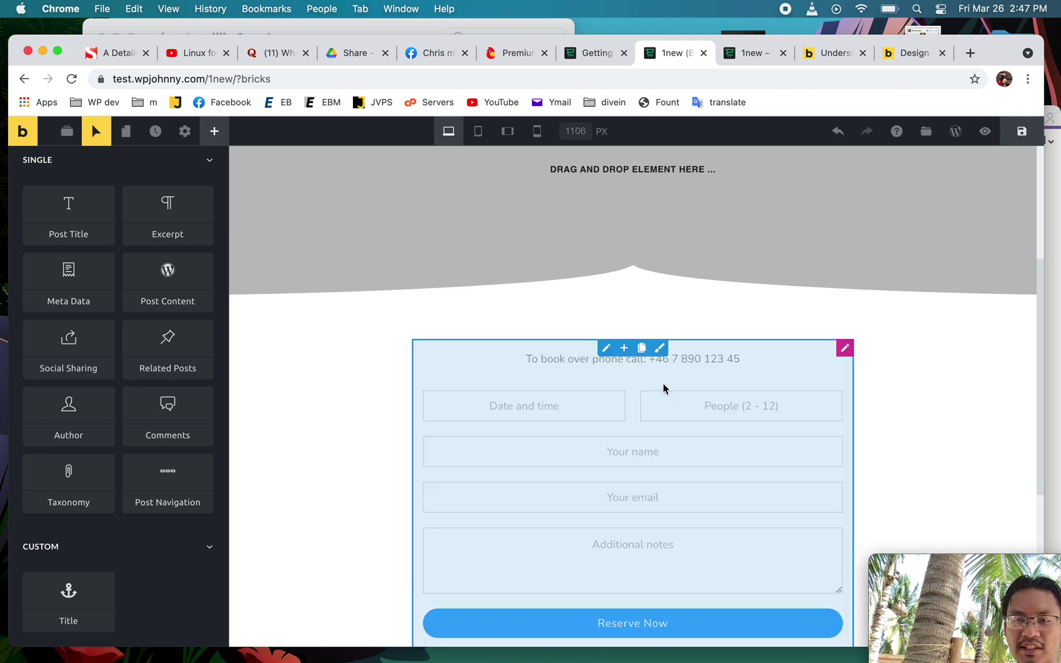
{"action": "scroll", "coordinate": [664, 388], "scroll_direction": "down", "scroll_amount": 5}
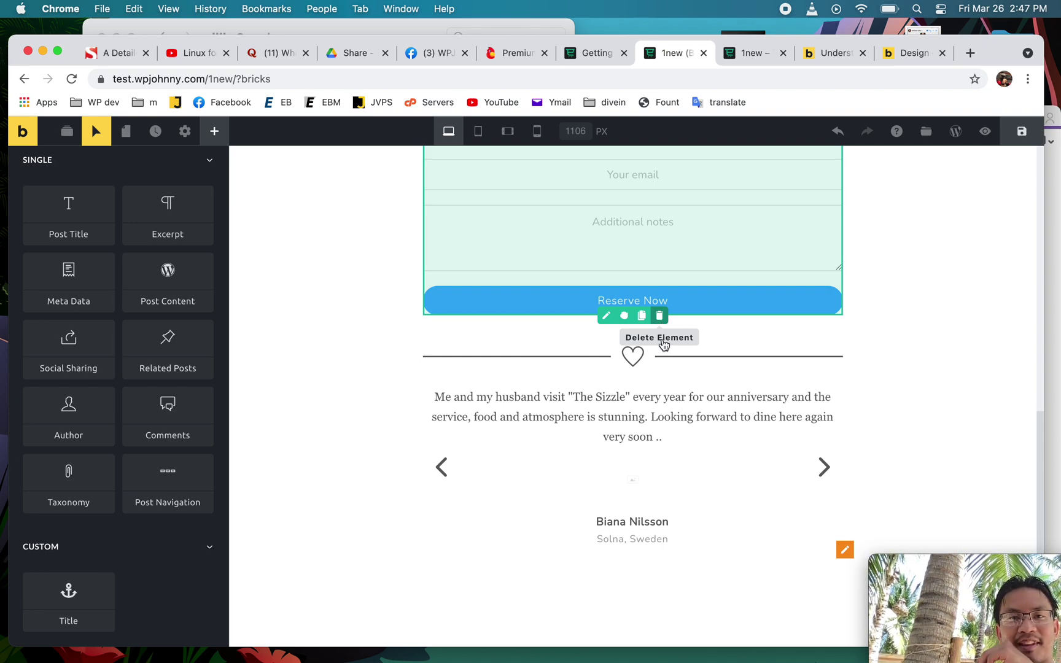
{"action": "scroll", "coordinate": [663, 344], "scroll_direction": "up", "scroll_amount": 9}
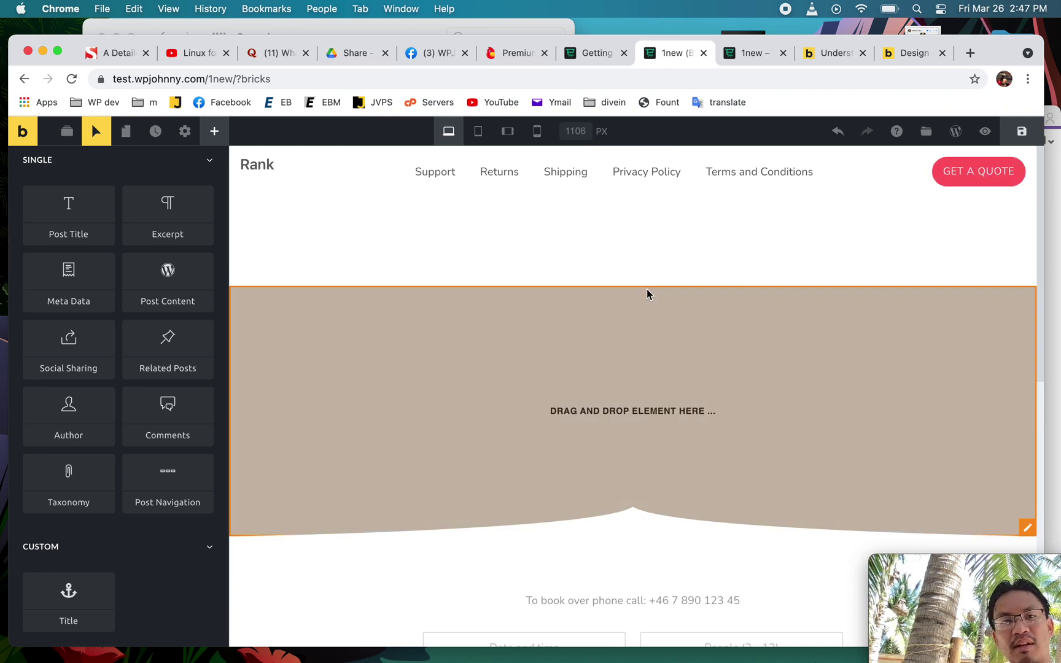
{"action": "left_click", "coordinate": [1010, 134]}
Step: Scroll through the Community Templates, toggle Import images, and close the template library
{"action": "left_click", "coordinate": [926, 131]}
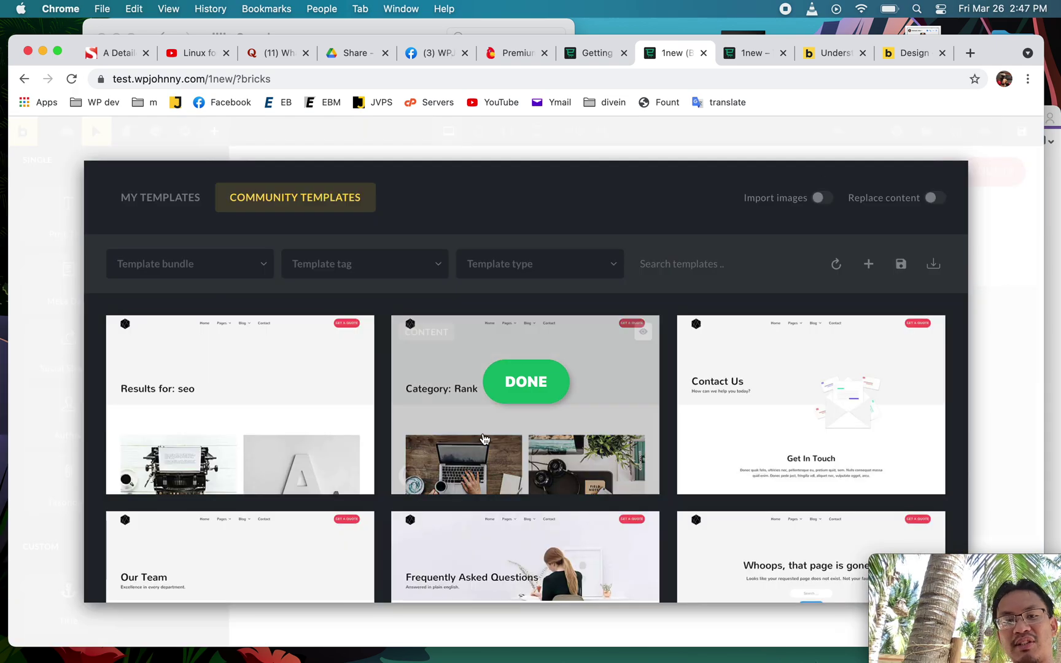
{"action": "scroll", "coordinate": [471, 453], "scroll_direction": "down", "scroll_amount": 20}
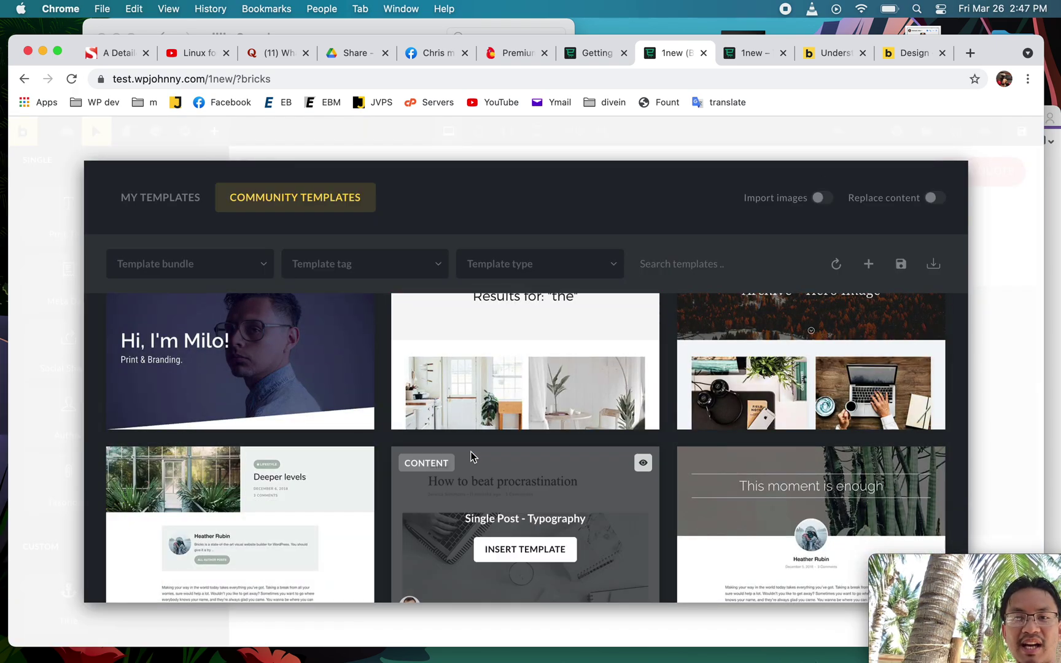
{"action": "scroll", "coordinate": [470, 451], "scroll_direction": "down", "scroll_amount": 20}
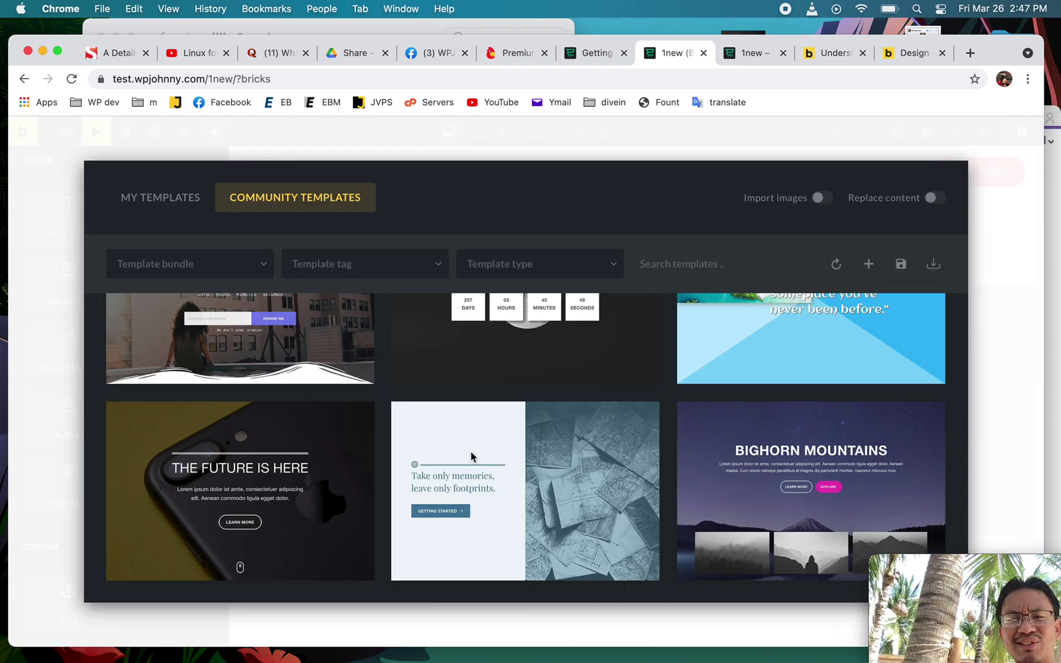
{"action": "scroll", "coordinate": [470, 451], "scroll_direction": "down", "scroll_amount": 15}
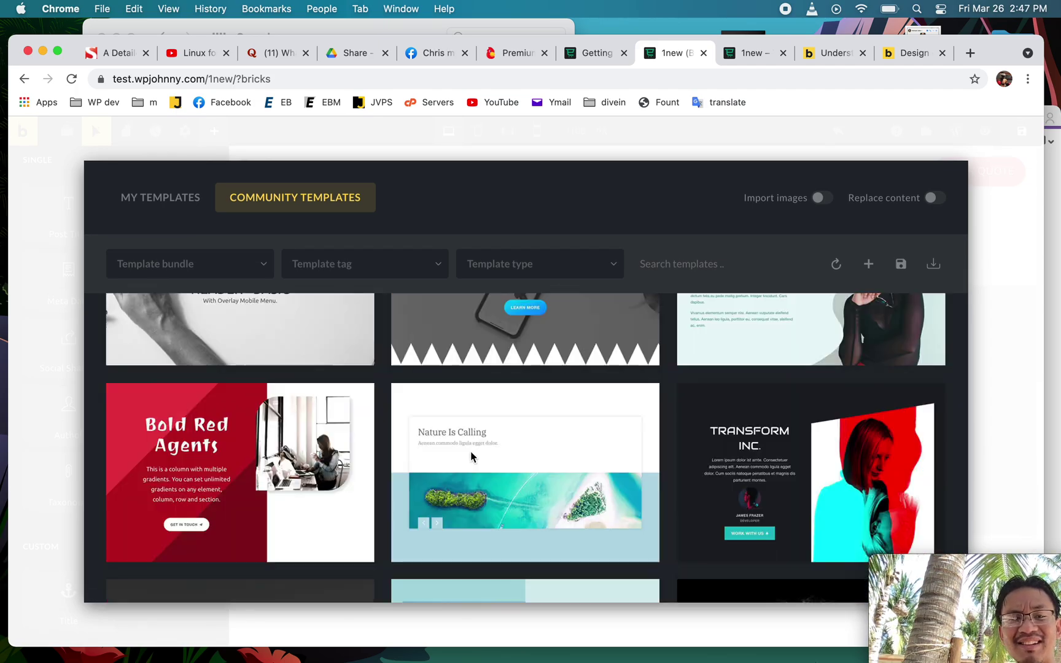
{"action": "scroll", "coordinate": [470, 451], "scroll_direction": "down", "scroll_amount": 2}
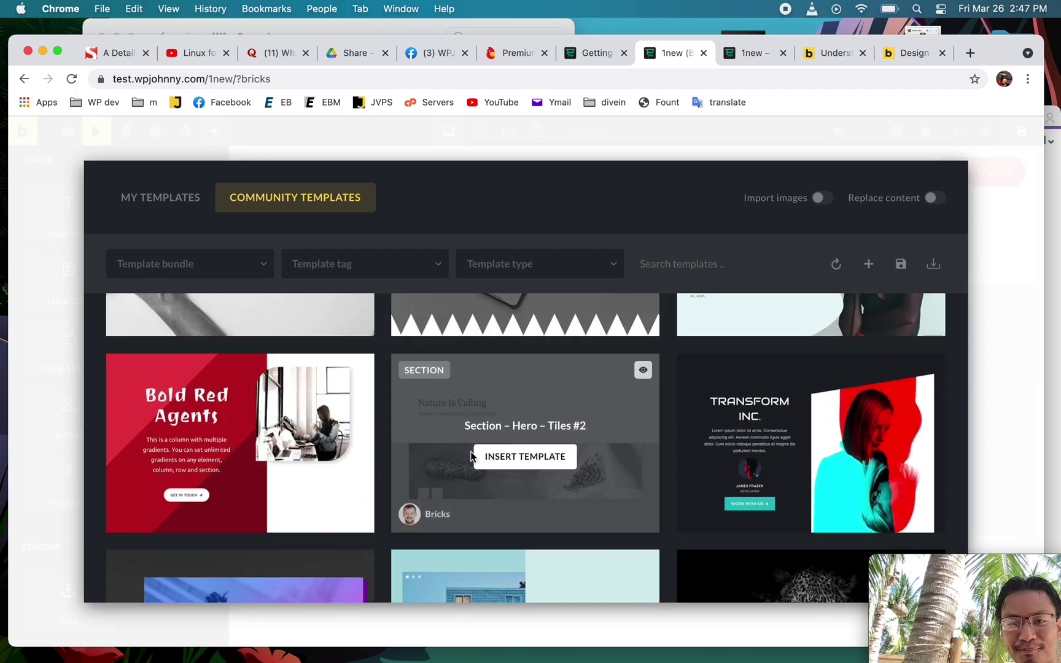
{"action": "scroll", "coordinate": [470, 451], "scroll_direction": "down", "scroll_amount": 10}
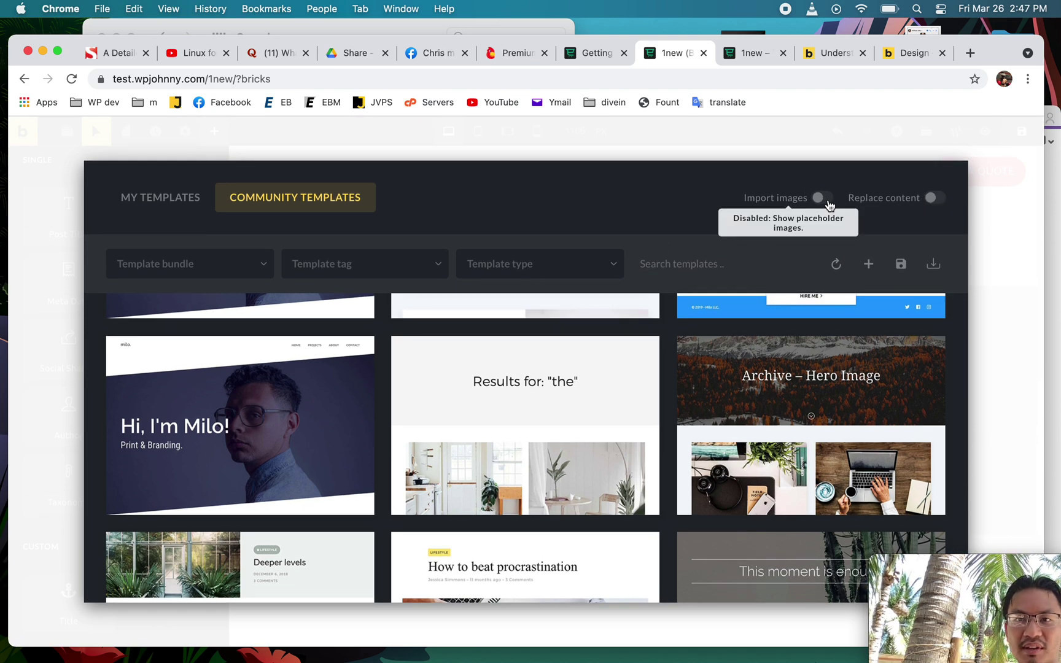
{"action": "left_click", "coordinate": [823, 199]}
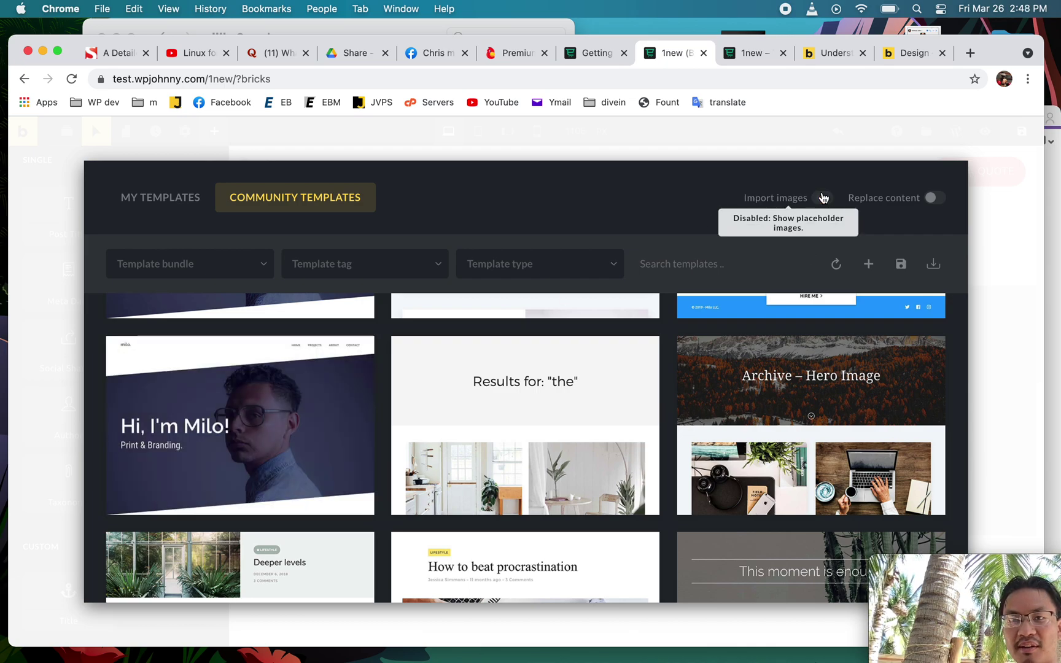
{"action": "left_click", "coordinate": [66, 180]}
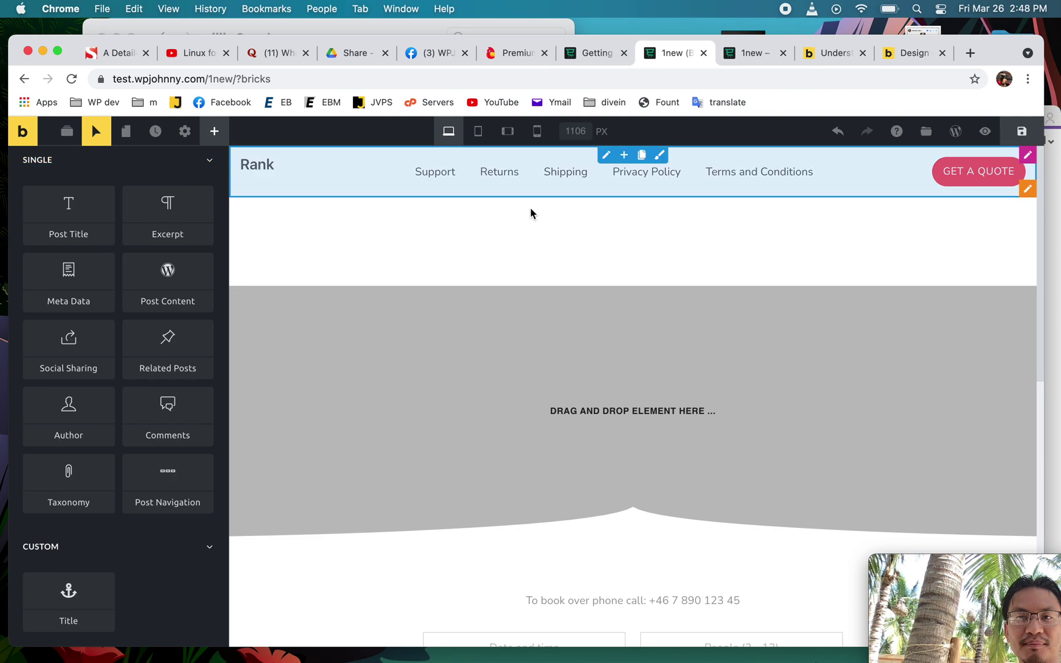
Step: Open Bricks Settings and toggle both Gutenberg data options on and back off, leaving them unchecked
{"action": "left_click", "coordinate": [611, 56]}
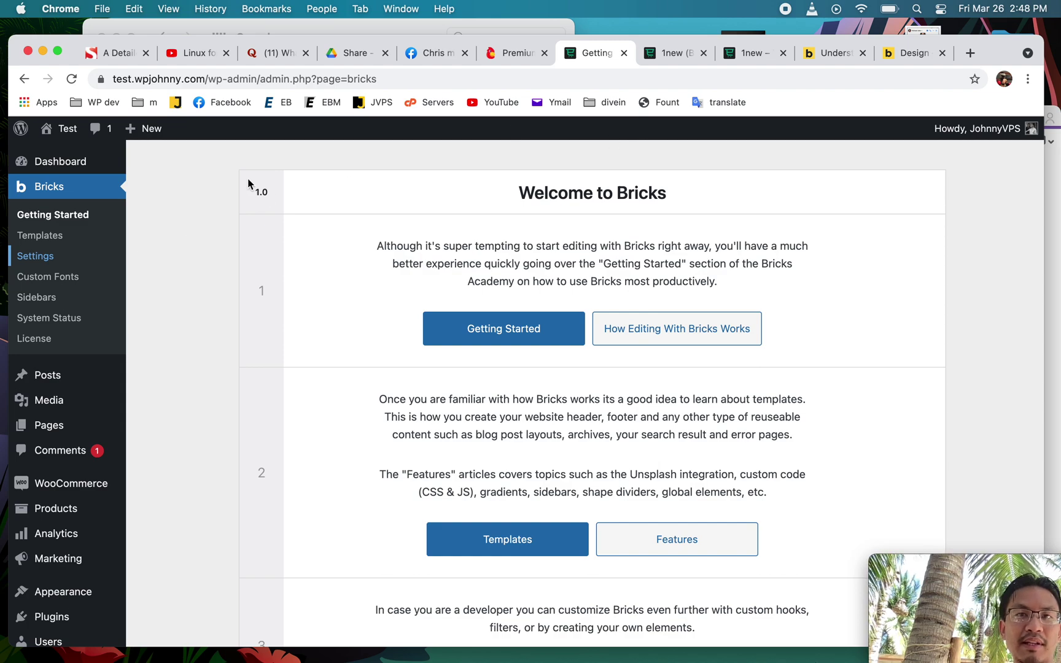
{"action": "left_click", "coordinate": [37, 258], "text": "super"}
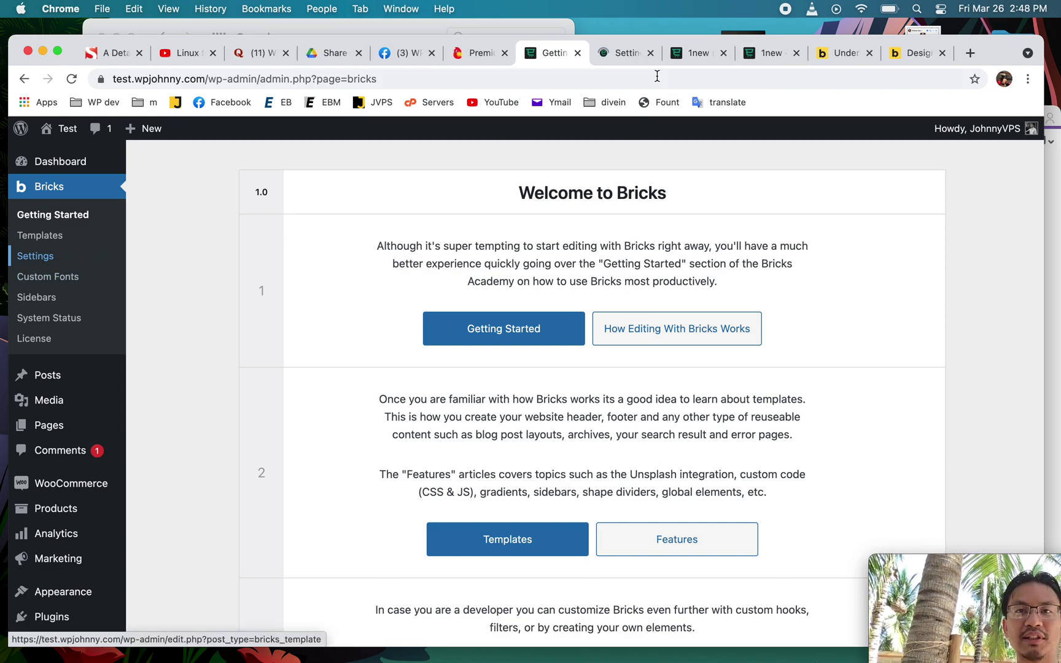
{"action": "left_click", "coordinate": [627, 57]}
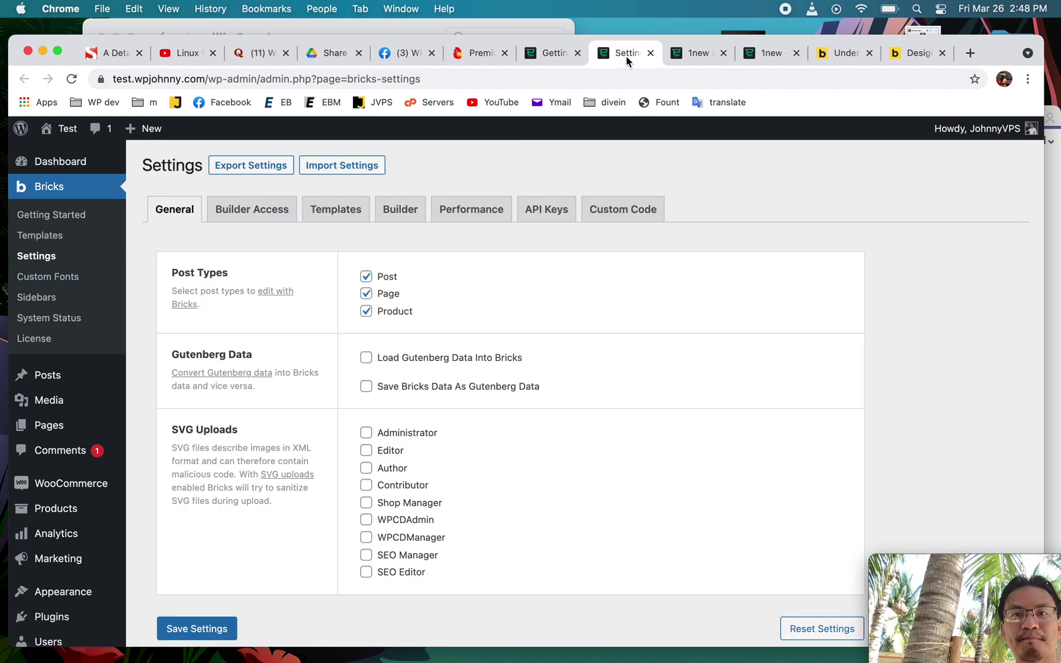
{"action": "left_click", "coordinate": [366, 362]}
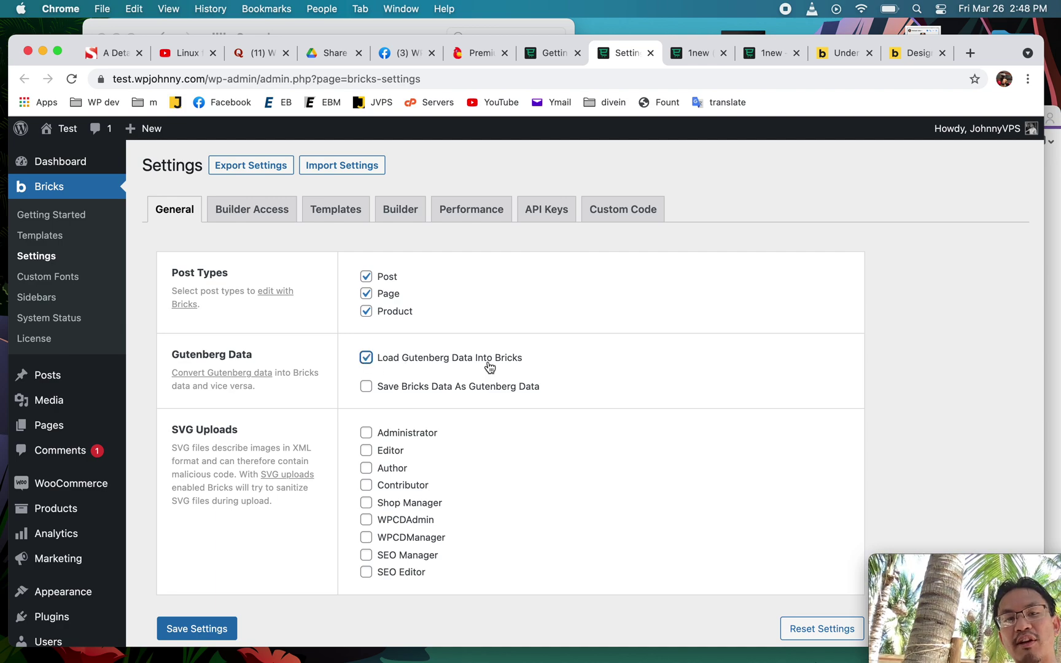
{"action": "left_click", "coordinate": [366, 358]}
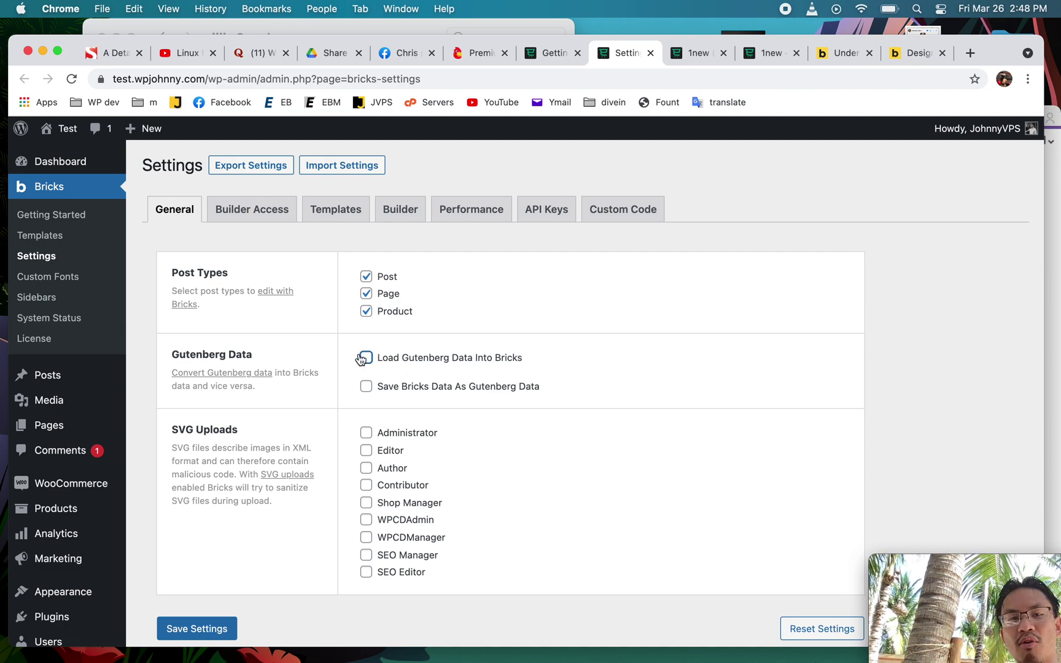
{"action": "left_click", "coordinate": [366, 387]}
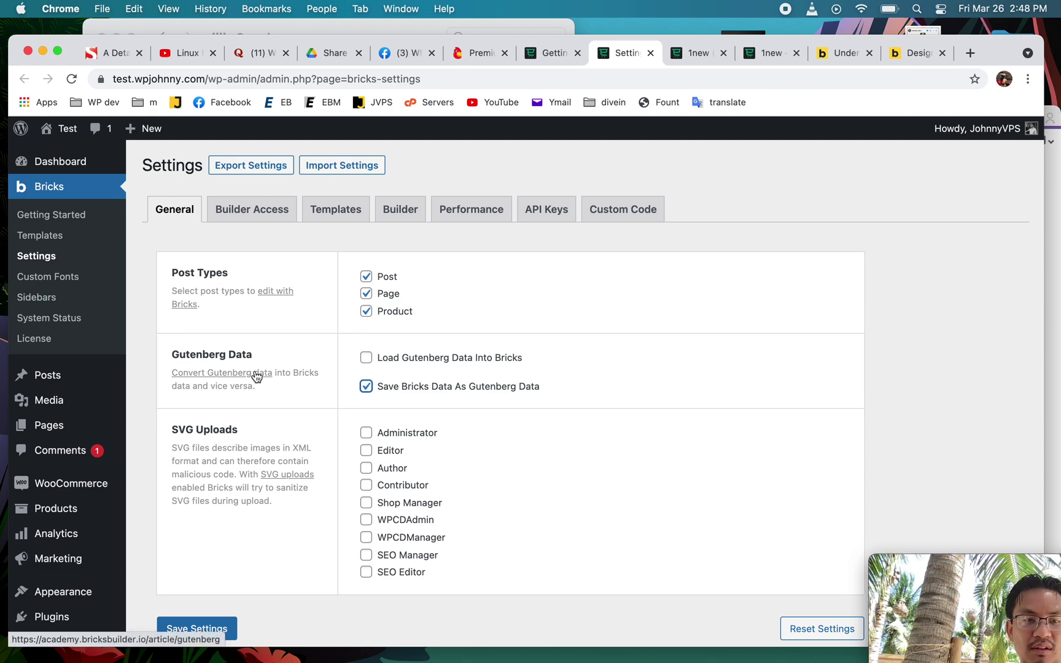
{"action": "left_click", "coordinate": [366, 386]}
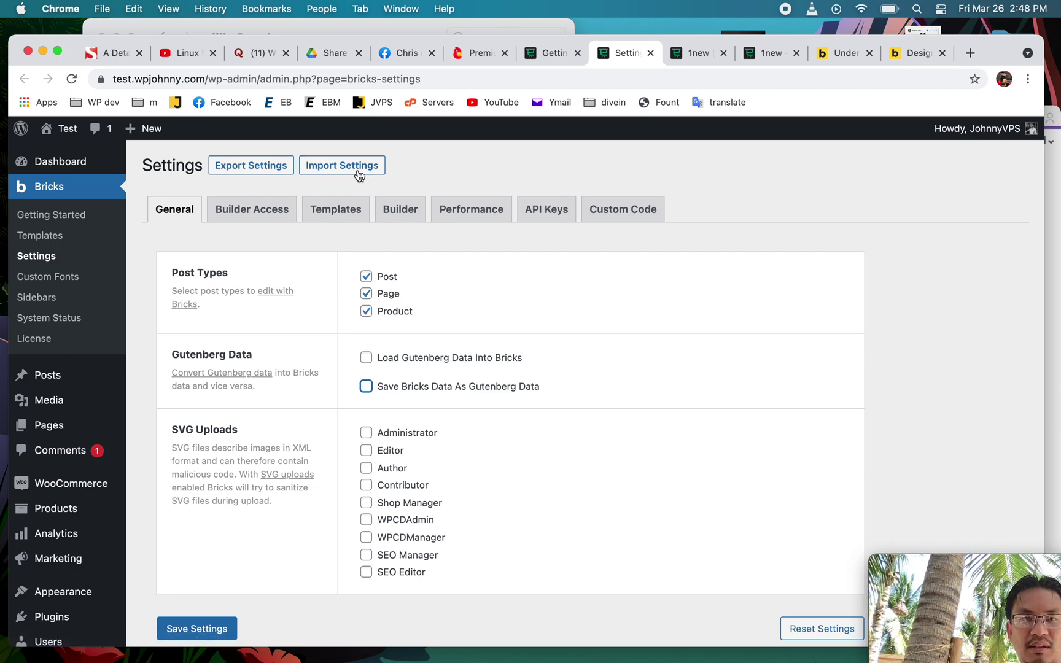
Step: Browse the Templates, Builder Access, Builder, Performance and API Keys sections, then return to the 1new page
{"action": "left_click", "coordinate": [337, 210]}
{"action": "left_click", "coordinate": [296, 211]}
{"action": "left_click", "coordinate": [402, 211]}
{"action": "left_click", "coordinate": [469, 212]}
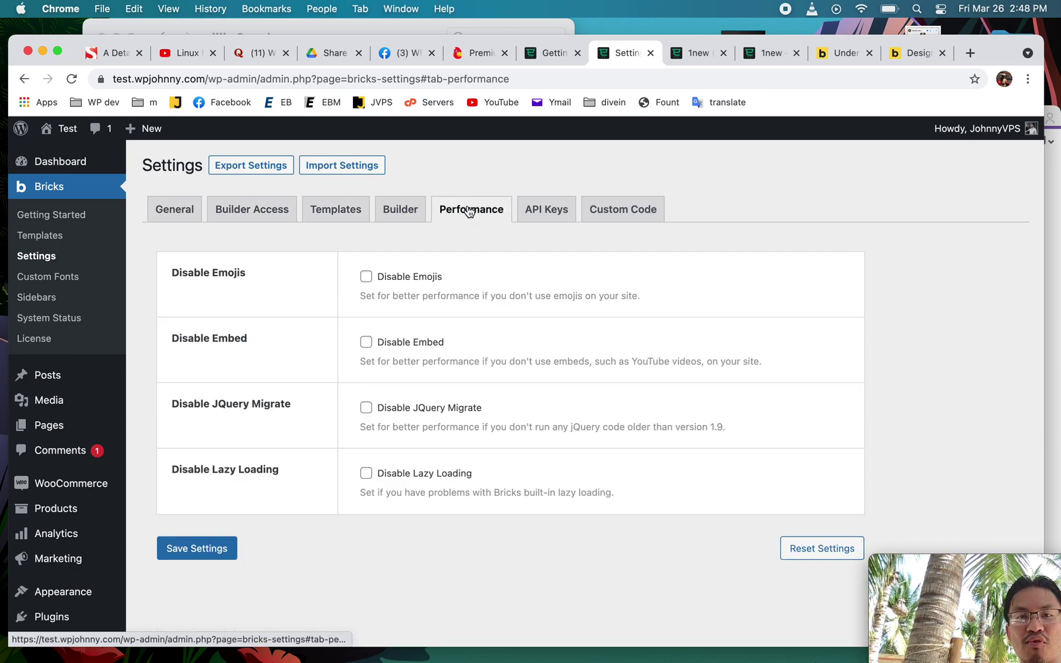
{"action": "left_click", "coordinate": [527, 212]}
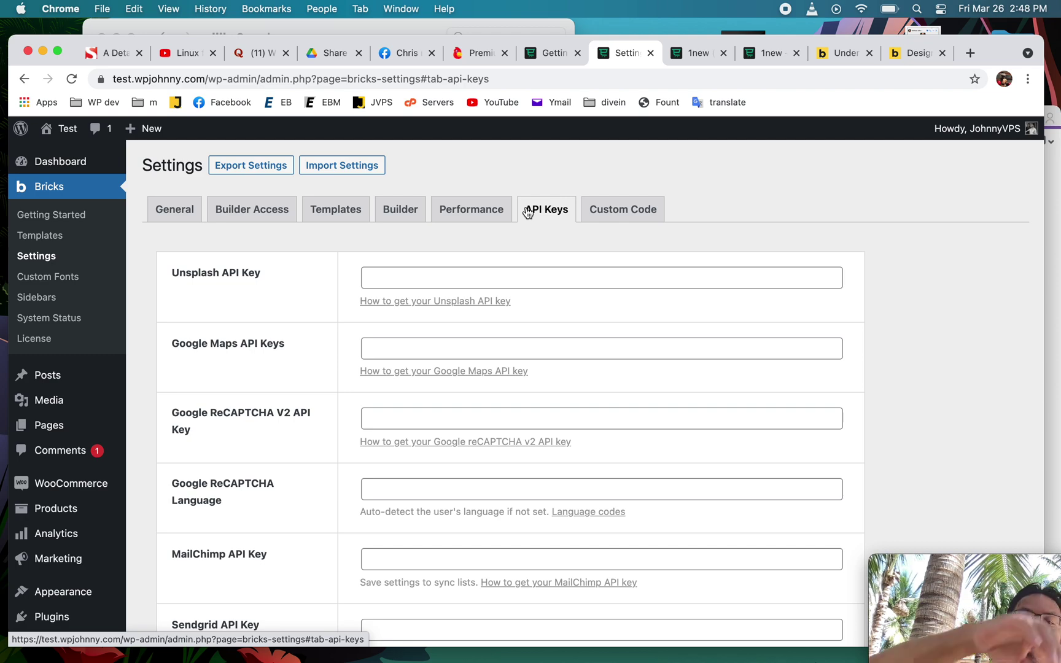
{"action": "left_click", "coordinate": [707, 61]}
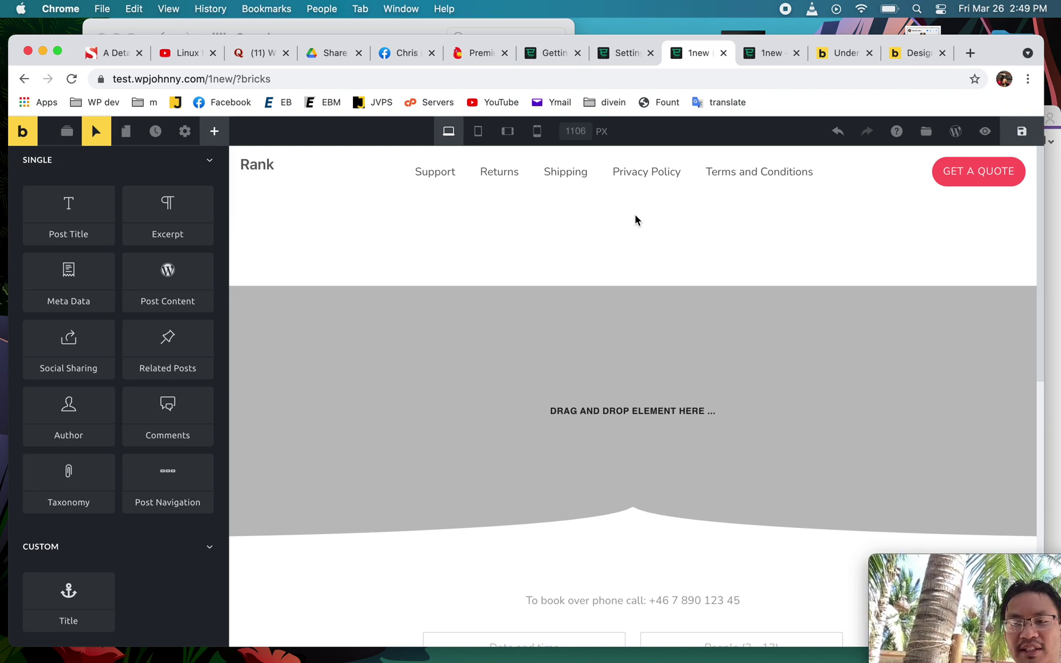
{"action": "mouse_move", "coordinate": [568, 178]}
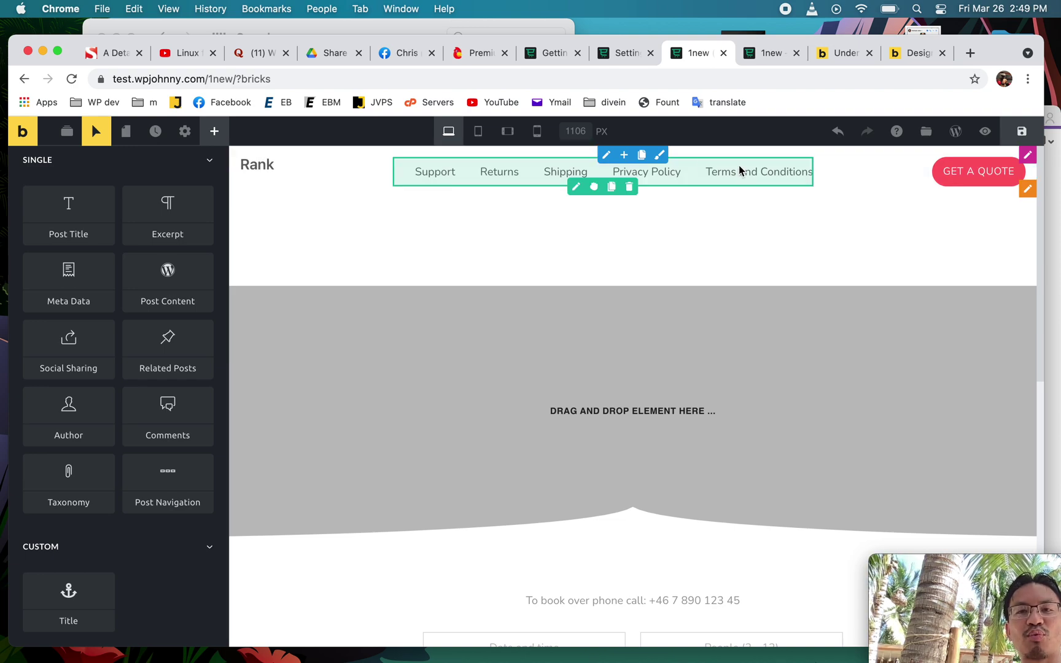
{"action": "mouse_move", "coordinate": [446, 380]}
{"action": "scroll", "coordinate": [446, 379], "scroll_direction": "down", "scroll_amount": 10}
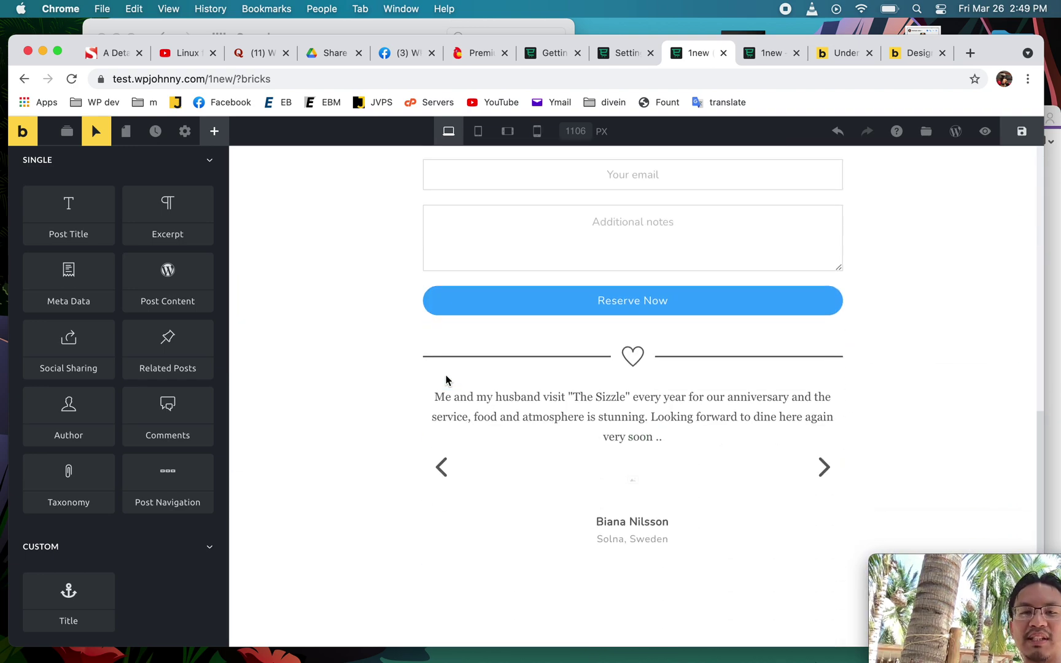
{"action": "scroll", "coordinate": [626, 353], "scroll_direction": "up", "scroll_amount": 10}
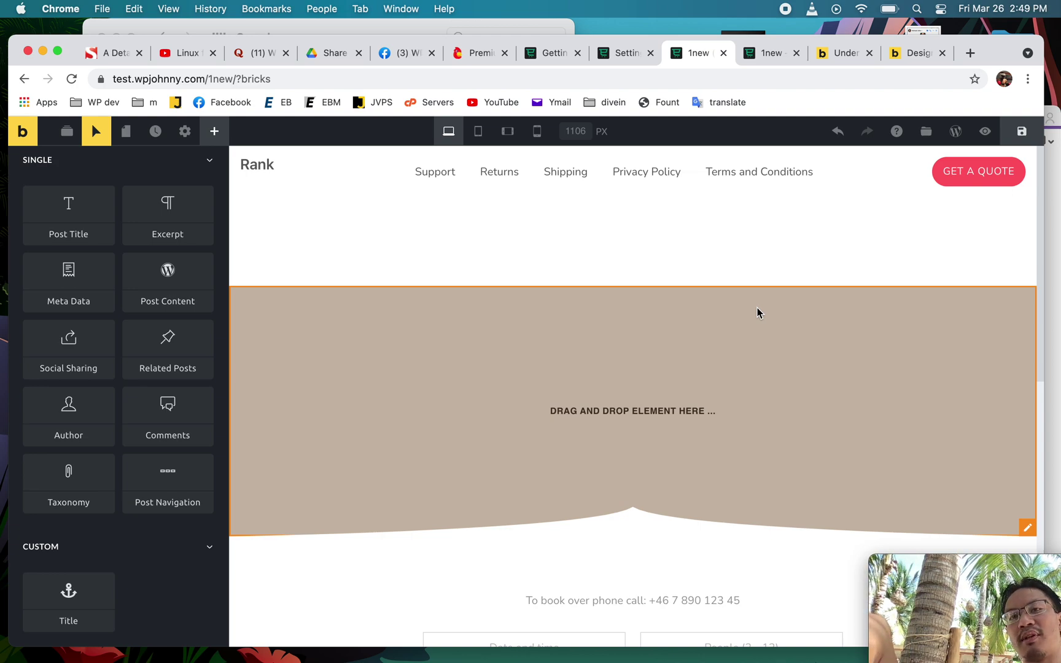
Step: Skim the Design features page, then go to the Bricks homepage and find the Starter ($59) and Ultimate ($149) pricing
{"action": "left_click", "coordinate": [912, 58]}
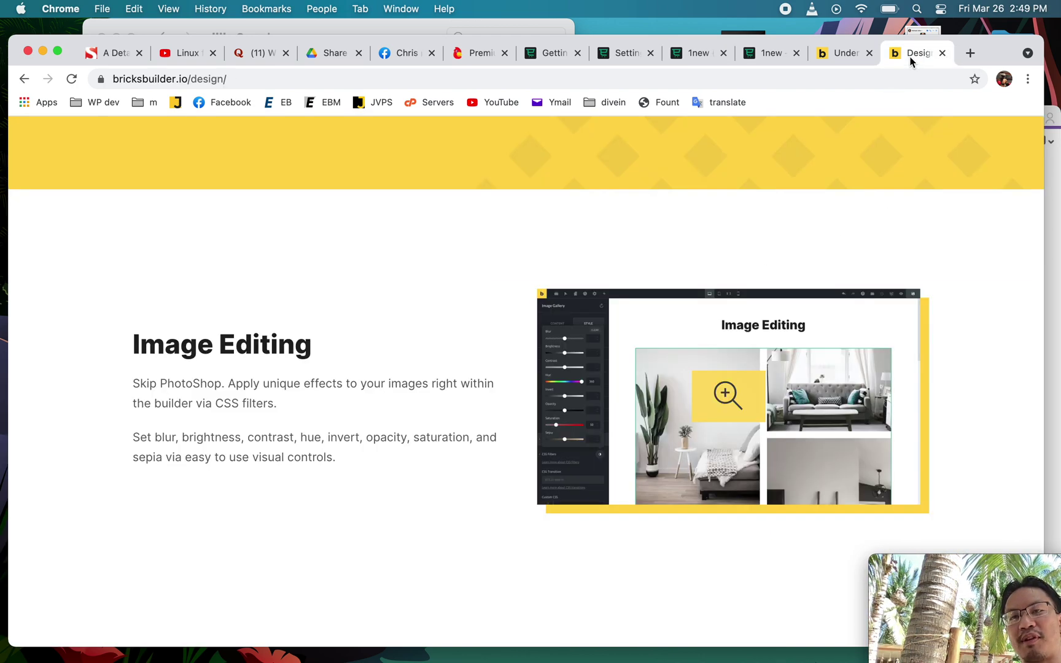
{"action": "scroll", "coordinate": [465, 445], "scroll_direction": "down", "scroll_amount": 10}
{"action": "scroll", "coordinate": [104, 287], "scroll_direction": "up", "scroll_amount": 2}
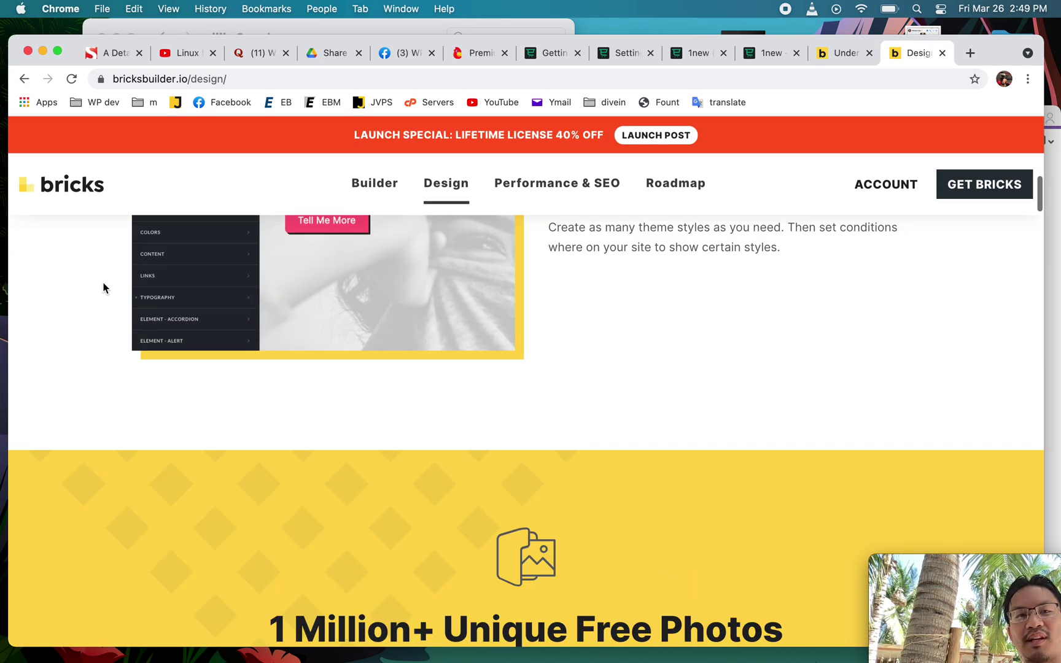
{"action": "left_click", "coordinate": [51, 187]}
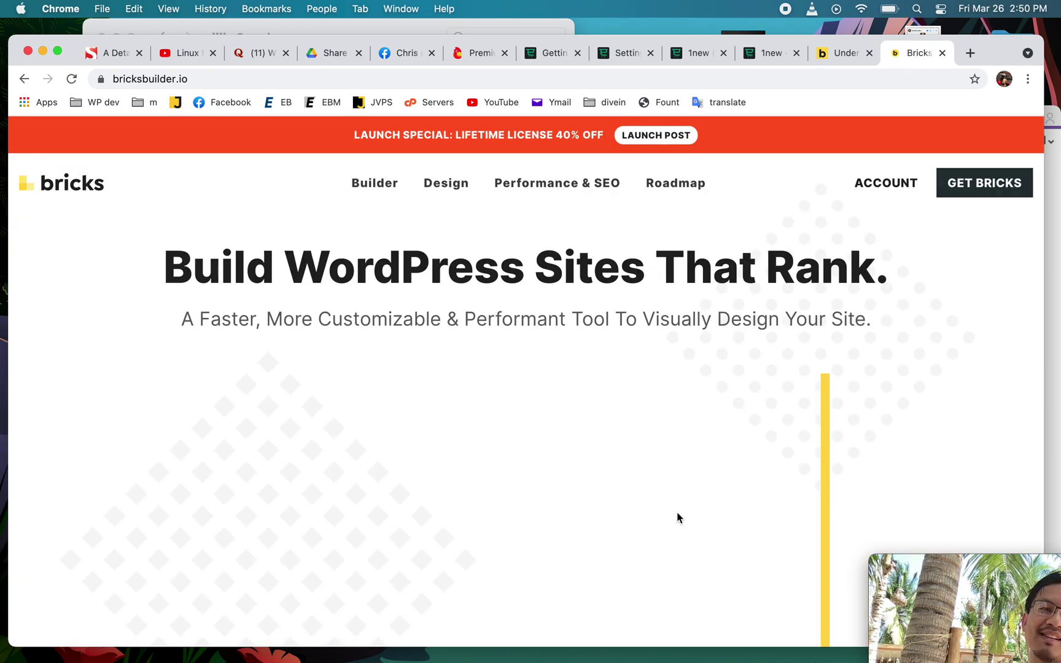
{"action": "scroll", "coordinate": [676, 513], "scroll_direction": "down", "scroll_amount": 20}
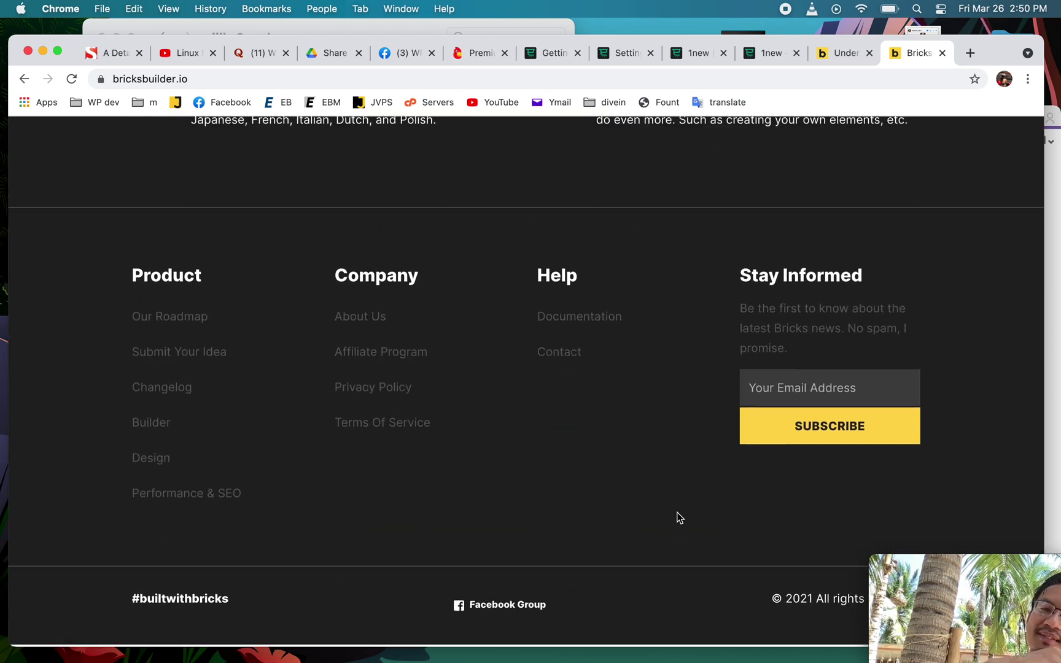
{"action": "scroll", "coordinate": [676, 512], "scroll_direction": "up", "scroll_amount": 15}
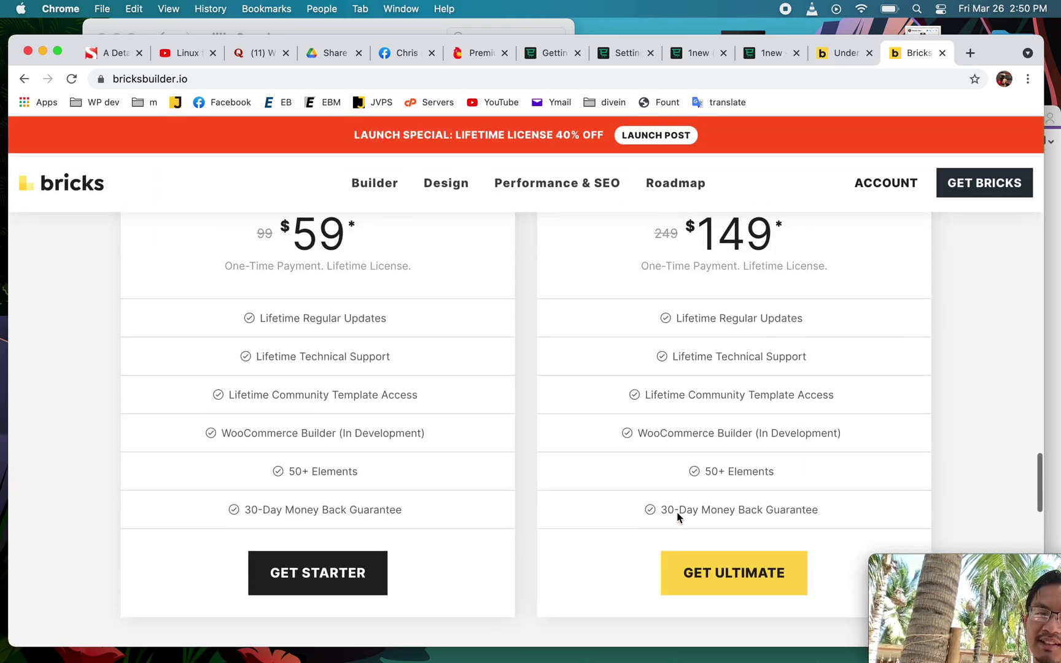
{"action": "scroll", "coordinate": [677, 512], "scroll_direction": "up", "scroll_amount": 1}
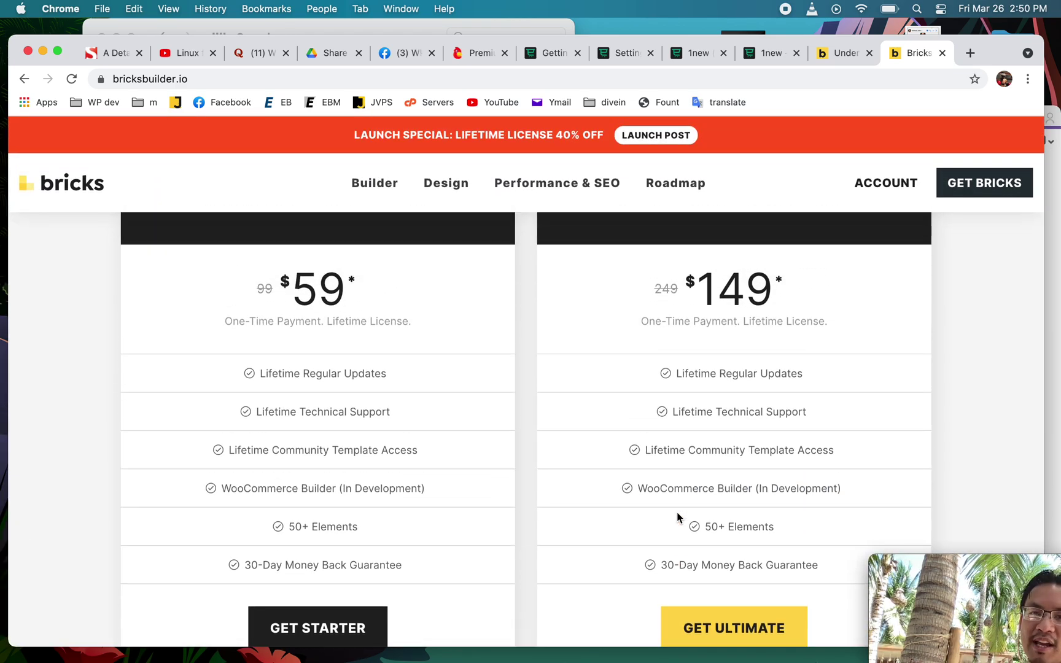
{"action": "scroll", "coordinate": [677, 514], "scroll_direction": "up", "scroll_amount": 2}
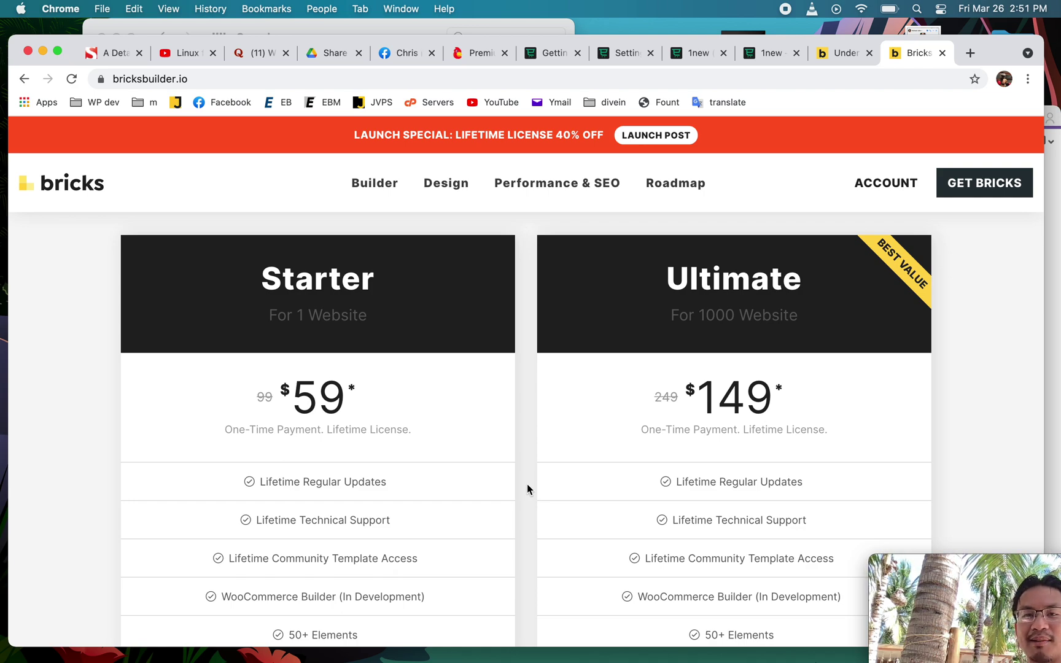
Step: Open the bricksbuilder.io Public Roadmap from the top navigation
{"action": "left_click", "coordinate": [682, 186]}
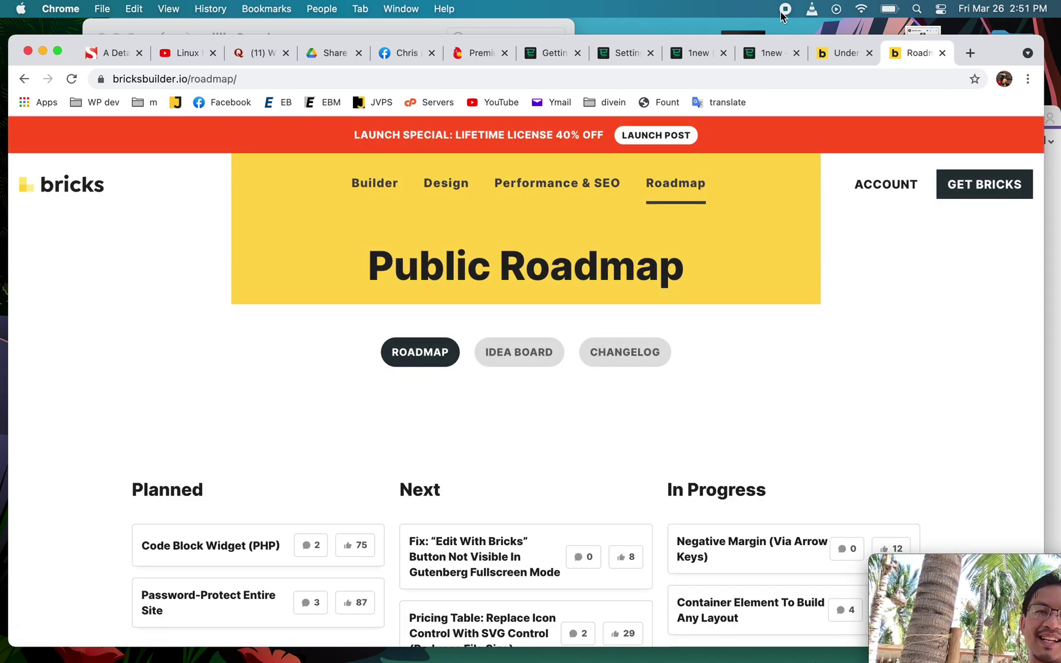